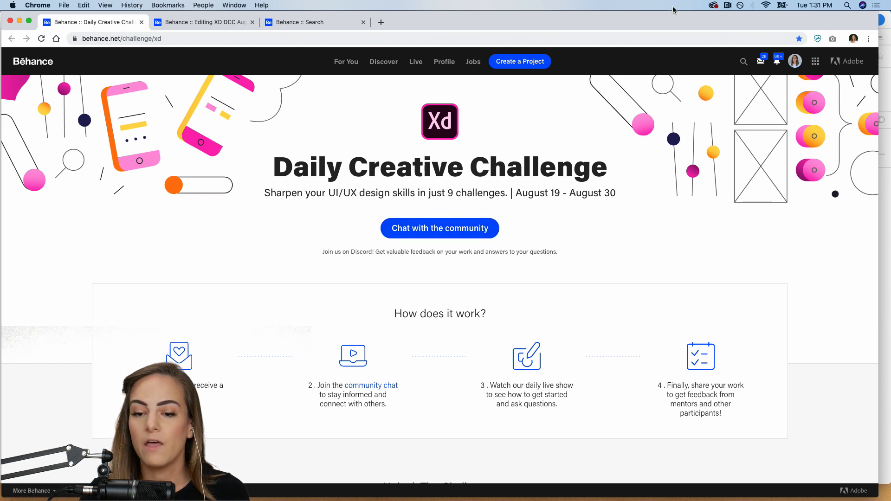
- Show the Adobe Creative Cloud desktop app from the challenge page and close it again
click(714, 5)
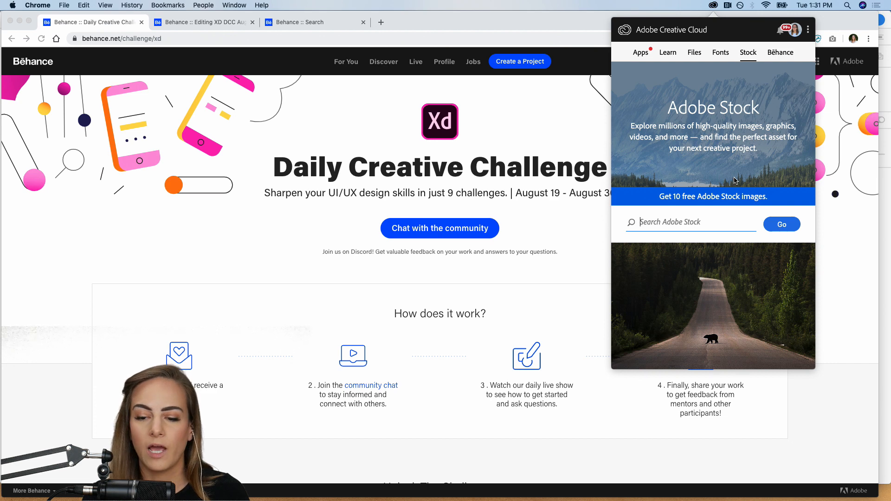
click(543, 284)
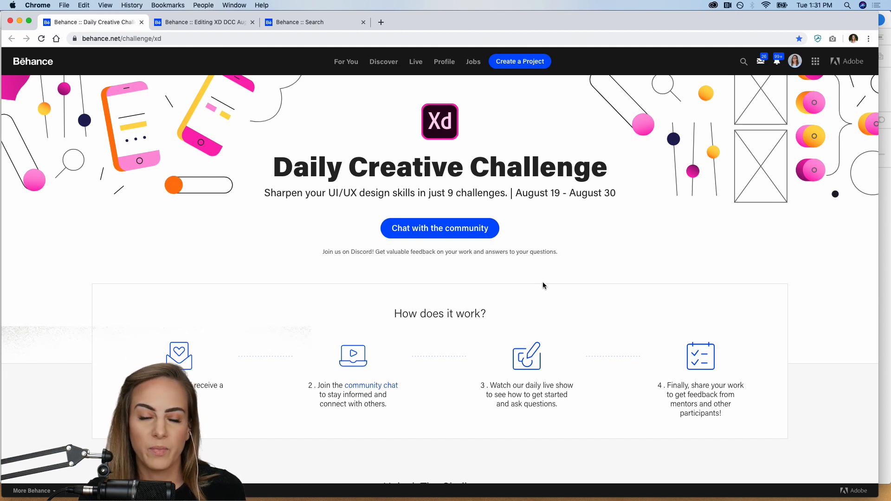
- Open the starter folder of the August 20 Interactive Elements challenge and download the Challenge 1 files
scroll(543, 284, down, 5)
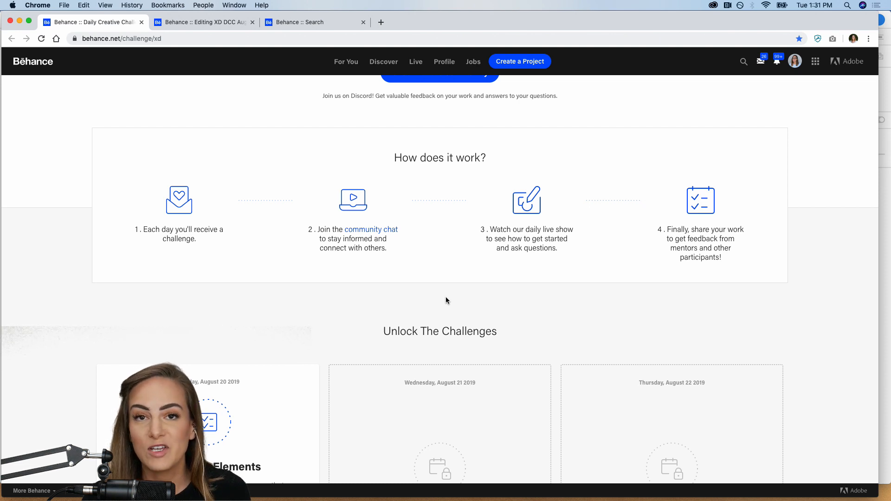
scroll(445, 300, down, 6)
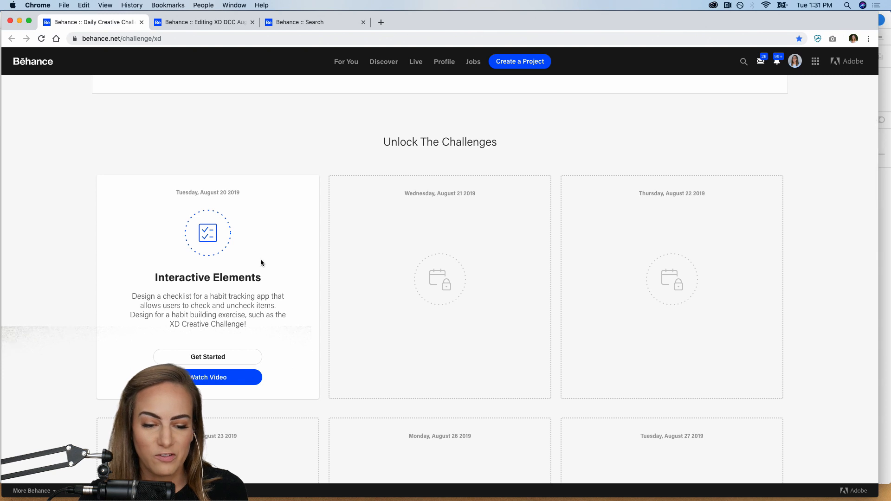
scroll(265, 237, down, 2)
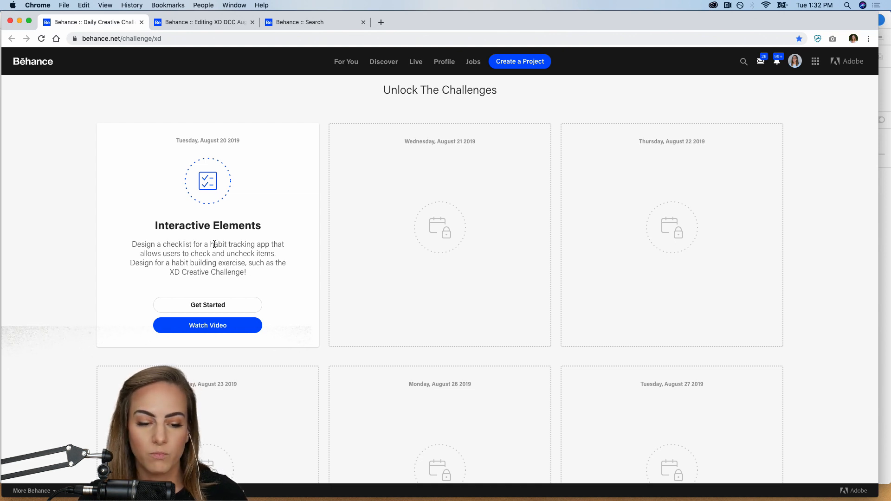
scroll(214, 244, down, 1)
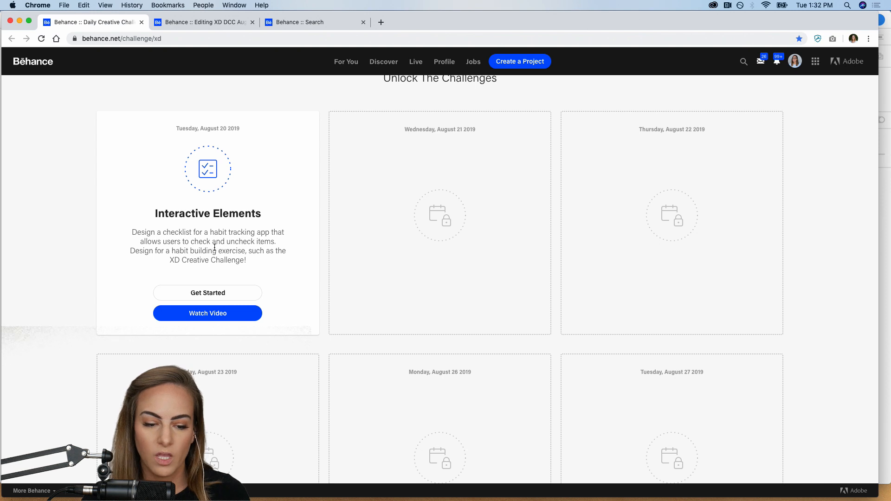
click(209, 295)
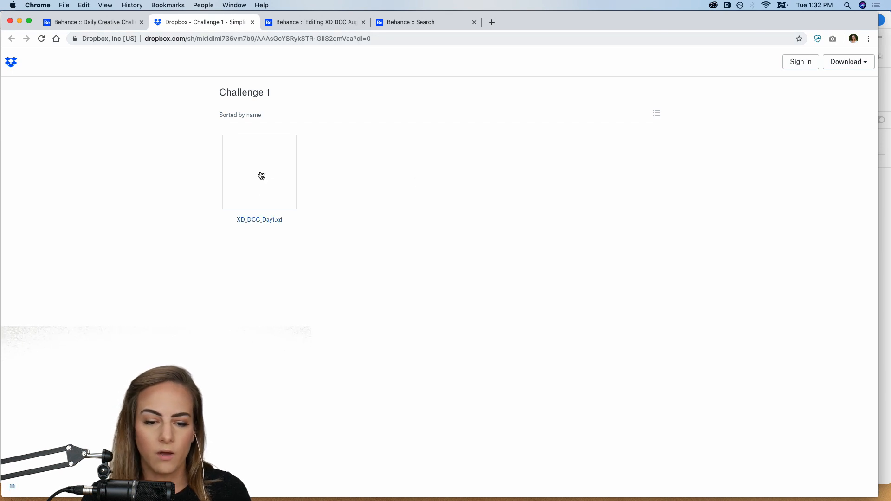
click(855, 66)
click(832, 84)
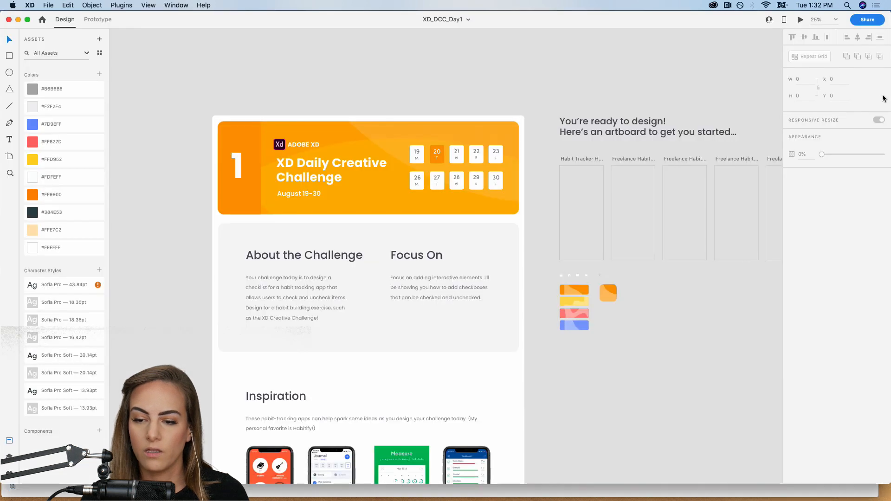
- Switch to Adobe XD and look through the XD_DCC_Day1 starter file down to its Resources section
click(884, 99)
scroll(425, 279, down, 10)
scroll(425, 280, down, 2)
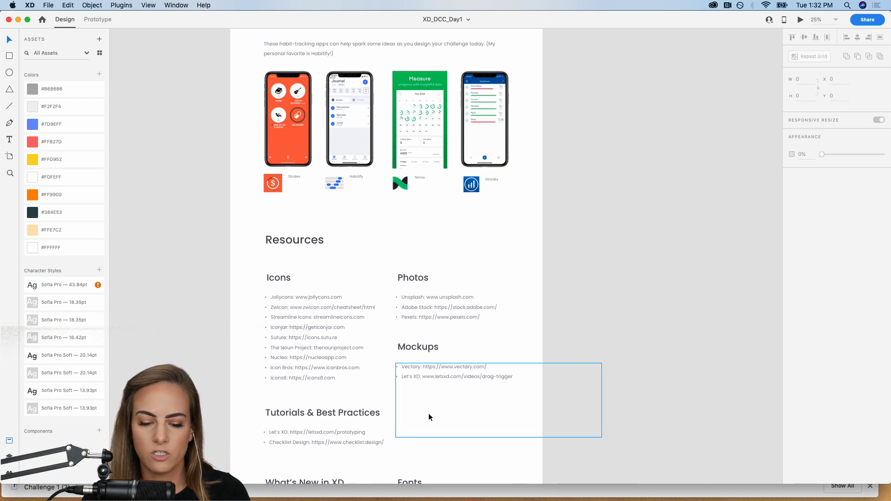
- Return to the Behance challenge page in Chrome and review the challenge cards, the notification subscription and the Next Steps section
click(232, 491)
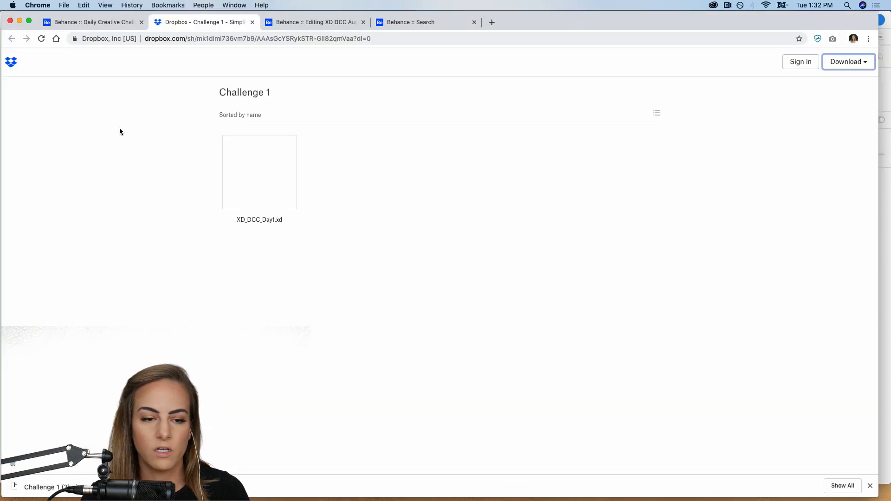
click(99, 22)
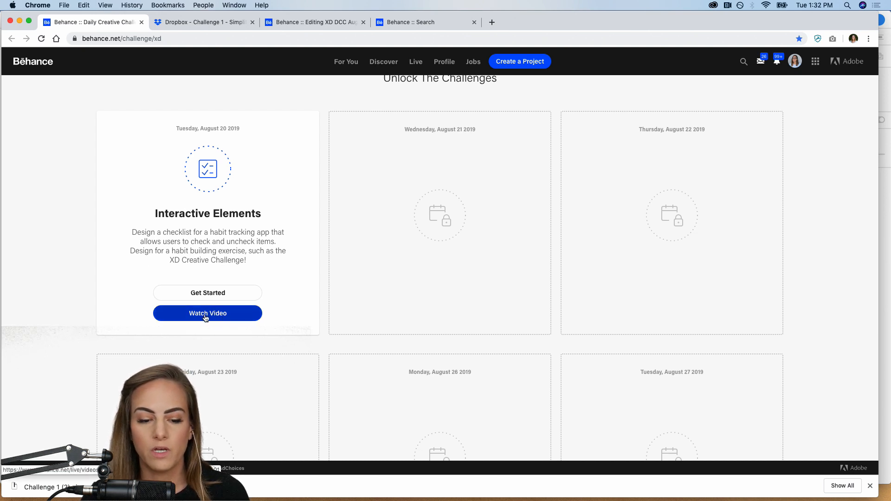
scroll(303, 327, down, 2)
scroll(303, 327, down, 4)
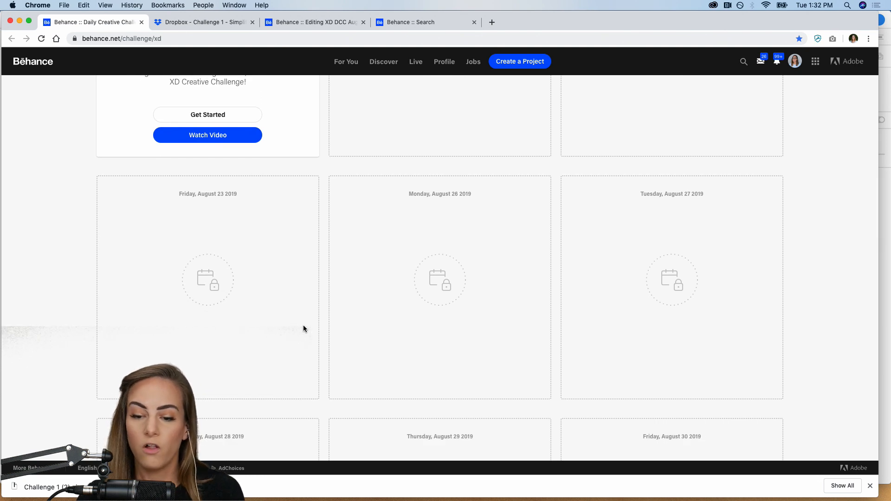
scroll(303, 328, down, 6)
scroll(303, 328, down, 2)
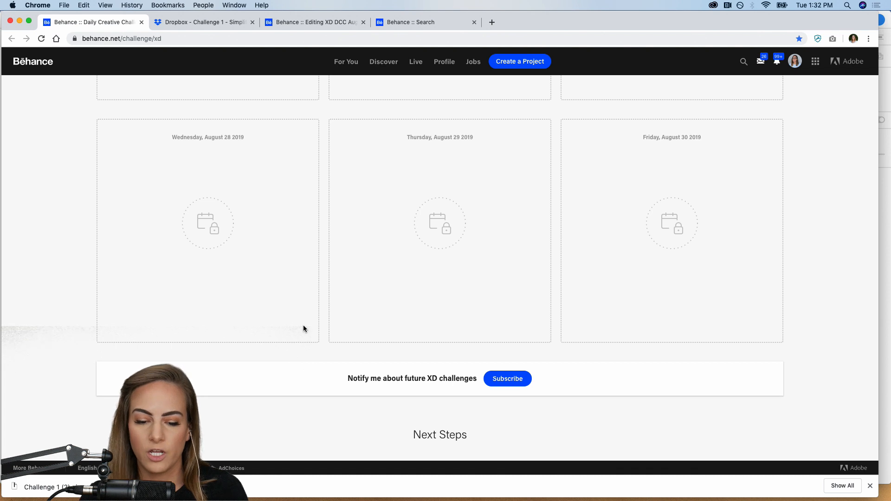
scroll(303, 328, down, 4)
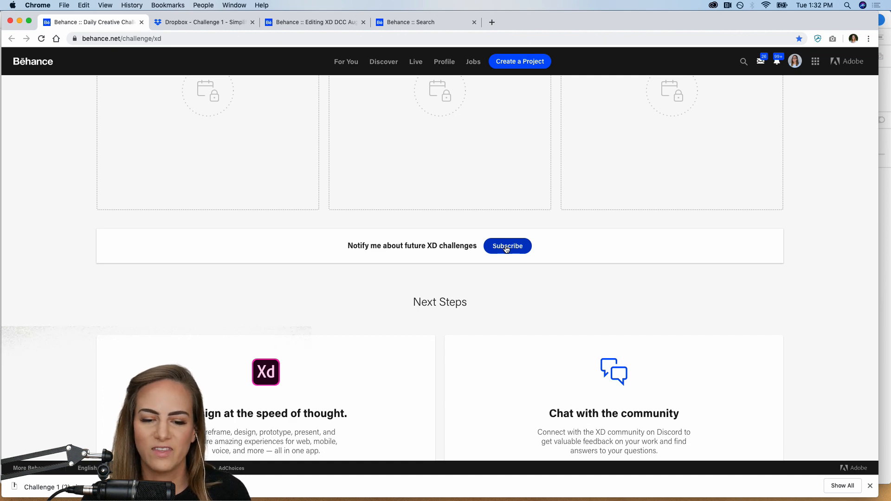
scroll(505, 249, down, 3)
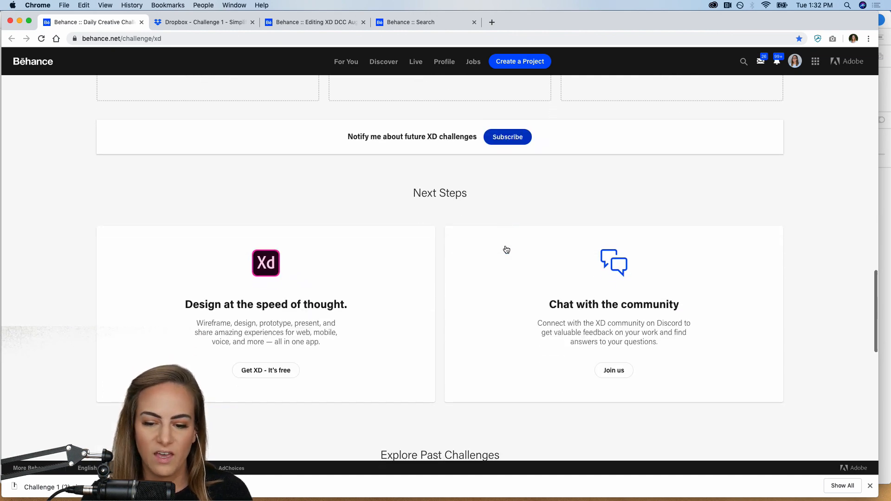
scroll(506, 249, up, 15)
scroll(505, 250, down, 6)
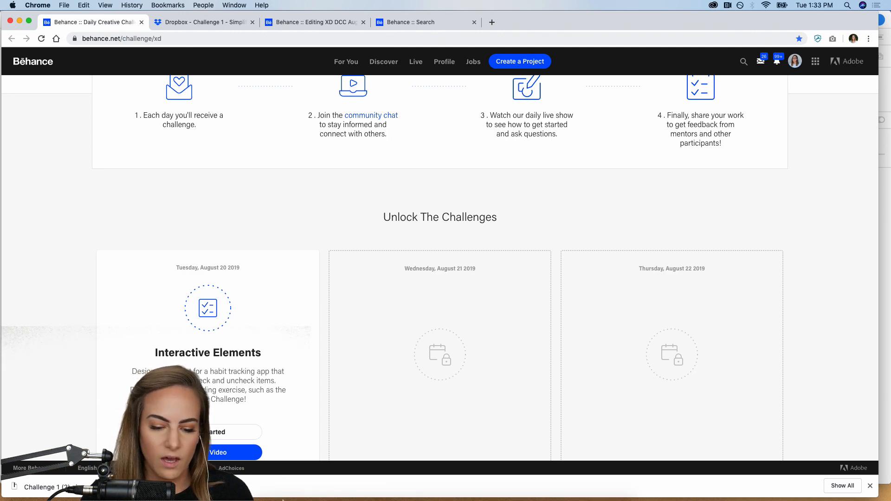
- Switch to Discord, enlarge its window and read the Challenge #1 announcement in the creative-challenge channel
mouse_move(329, 499)
click(462, 487)
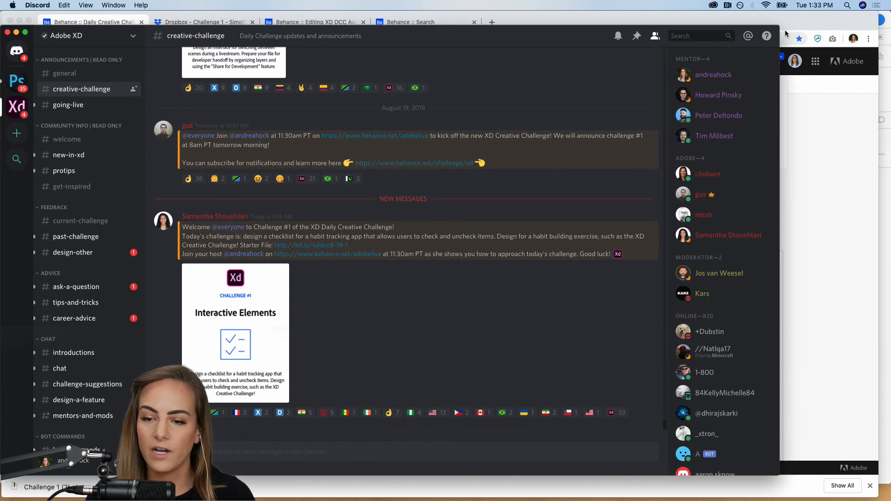
double_click(779, 29)
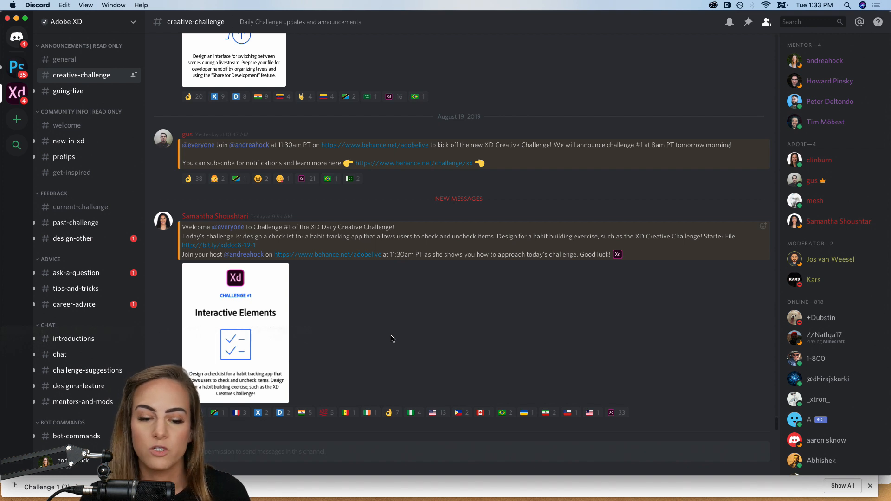
- Open the current-challenge feedback channel, browse its earlier posts, and put the Discord window away
click(91, 213)
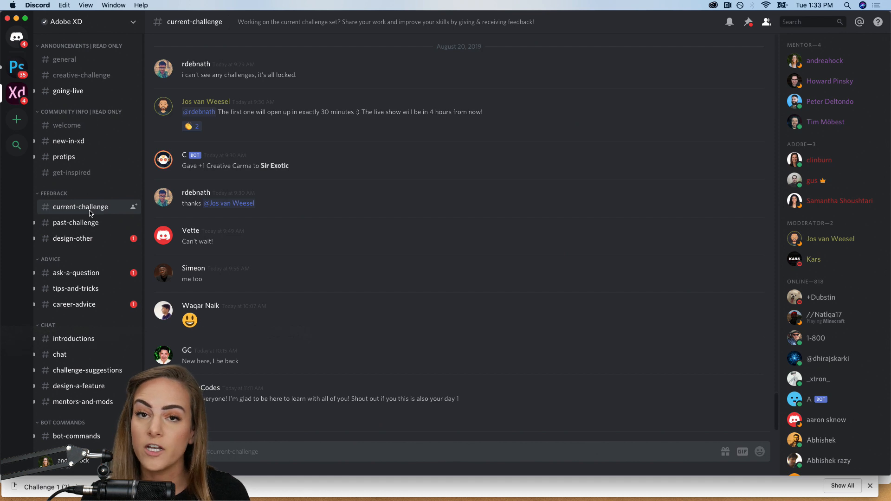
scroll(501, 138, up, 6)
scroll(500, 138, up, 10)
scroll(500, 139, up, 3)
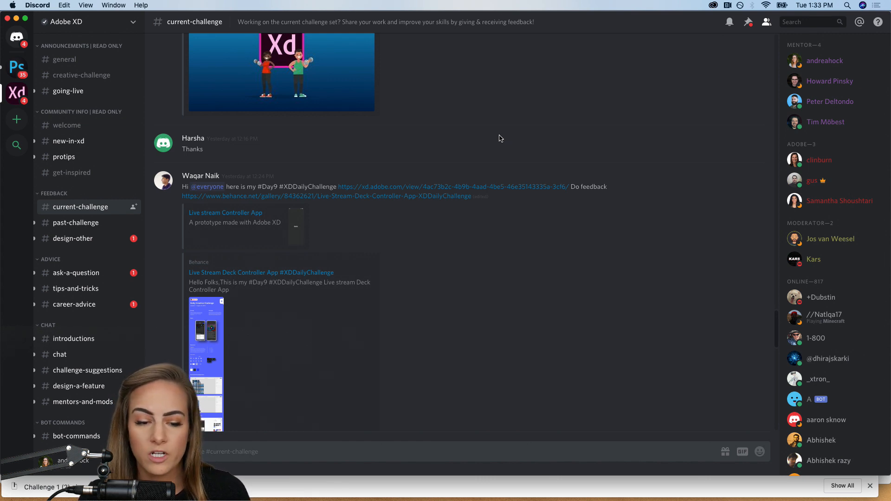
scroll(499, 138, up, 10)
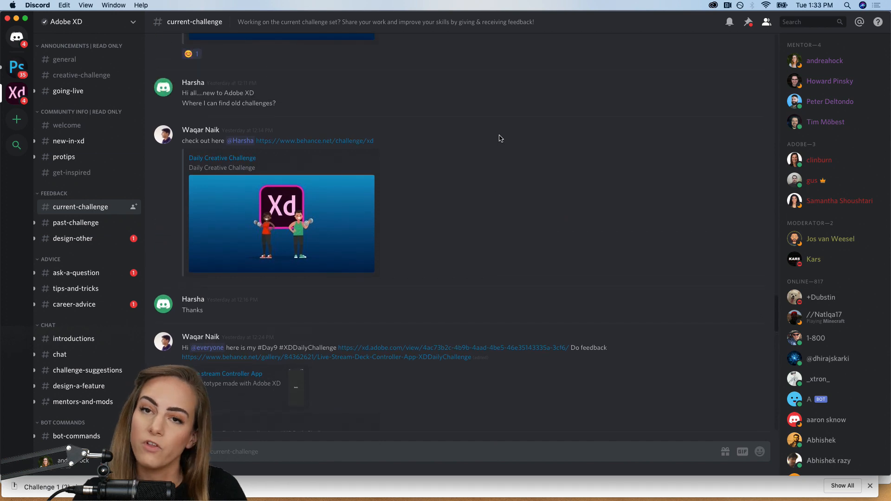
scroll(500, 138, up, 3)
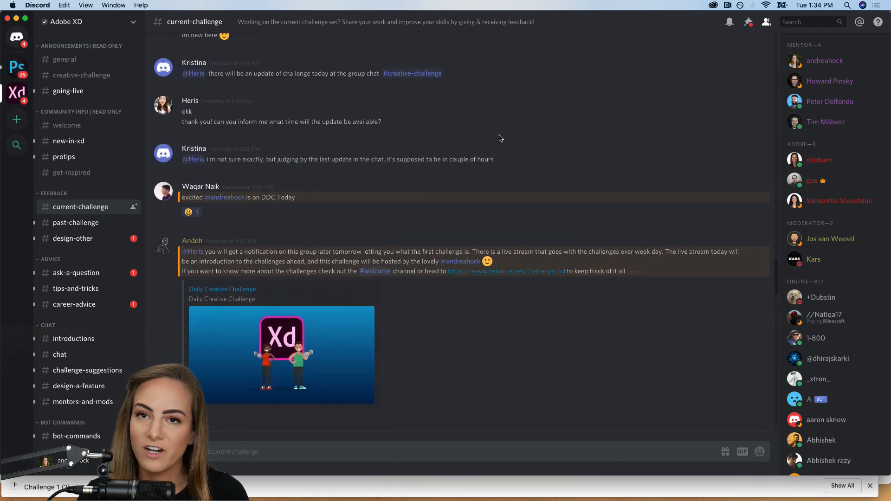
scroll(499, 138, down, 15)
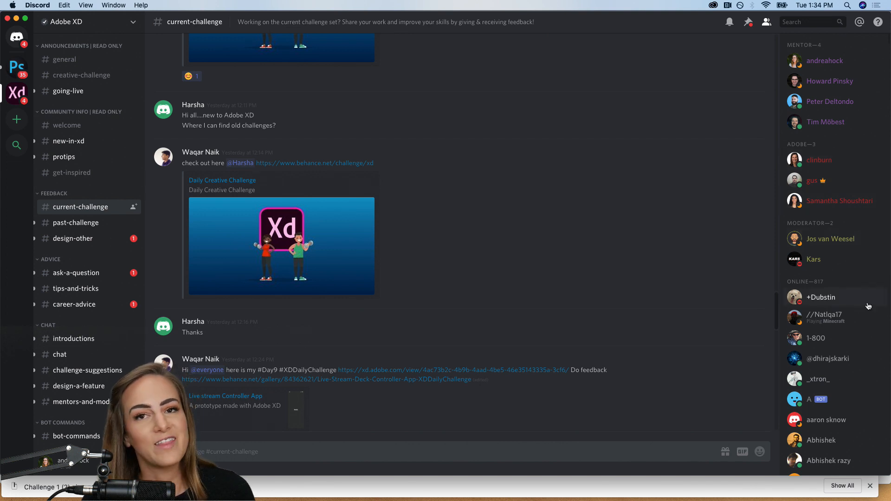
click(16, 19)
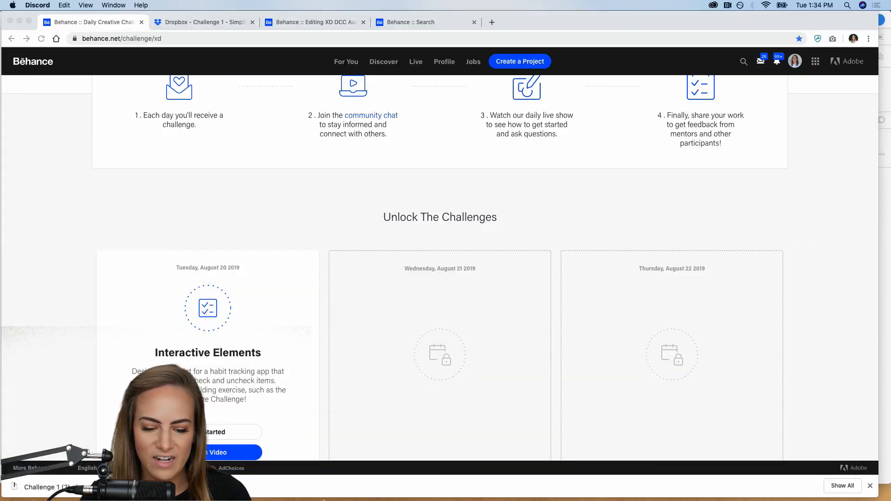
- Switch to Adobe XD and review the challenge description, focus and starter artboards in the XD_DCC_Day1 file
mouse_move(335, 496)
click(441, 488)
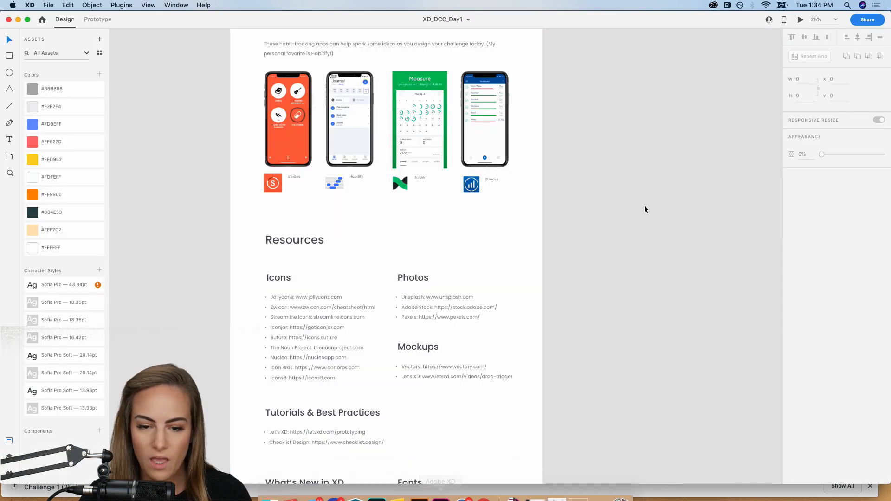
scroll(650, 199, up, 4)
scroll(650, 203, up, 5)
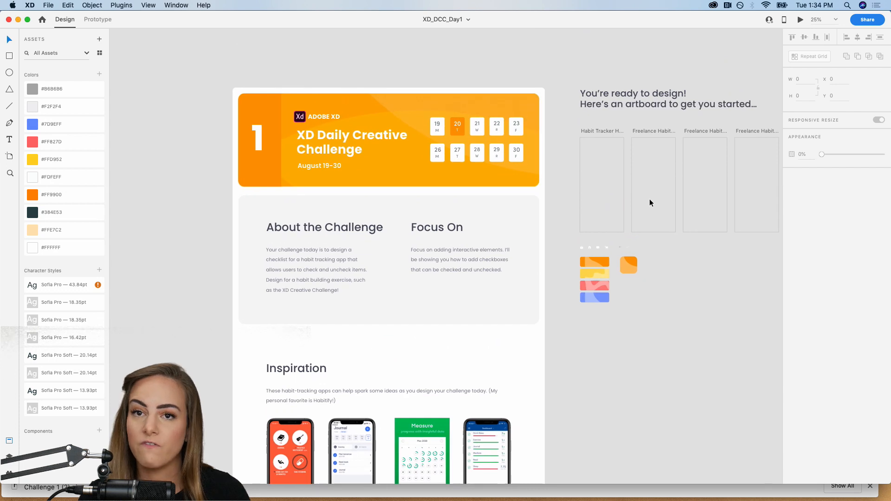
scroll(650, 203, up, 3)
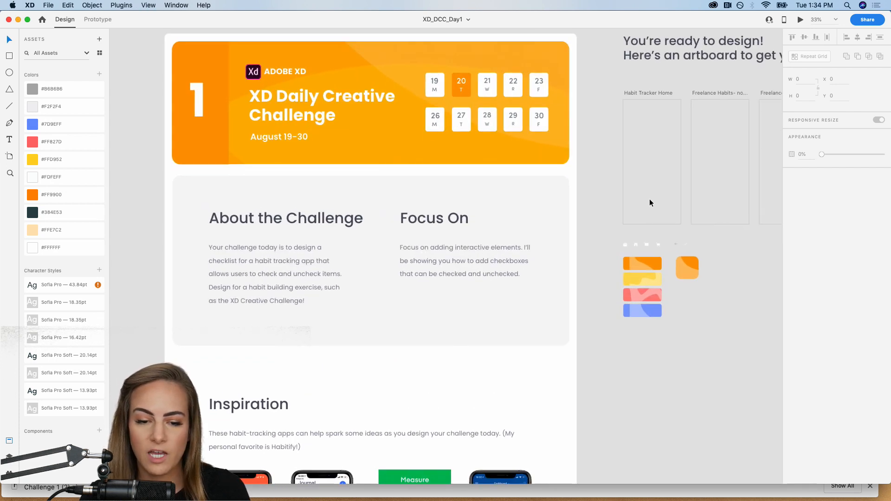
scroll(649, 203, up, 2)
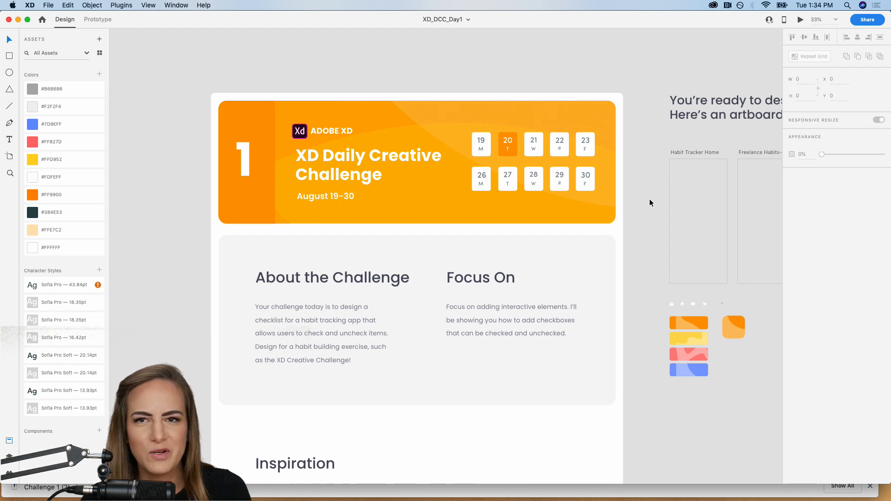
scroll(650, 199, down, 10)
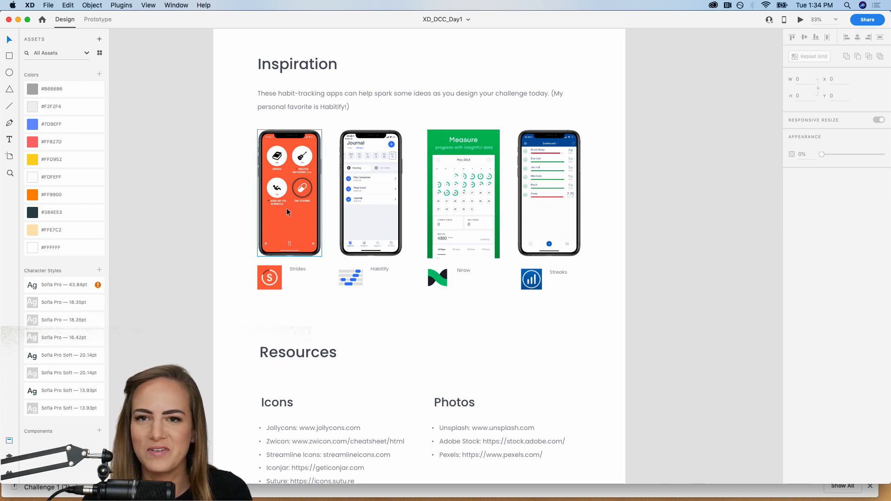
scroll(286, 212, up, 10)
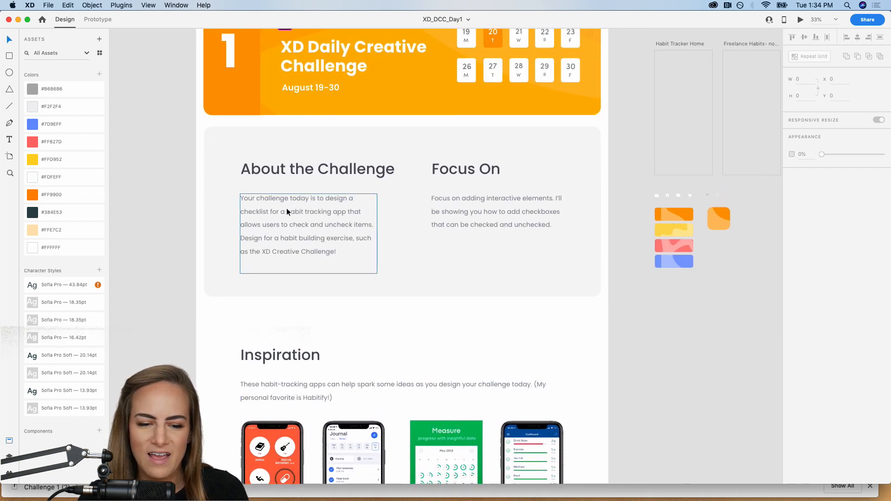
scroll(286, 207, up, 2)
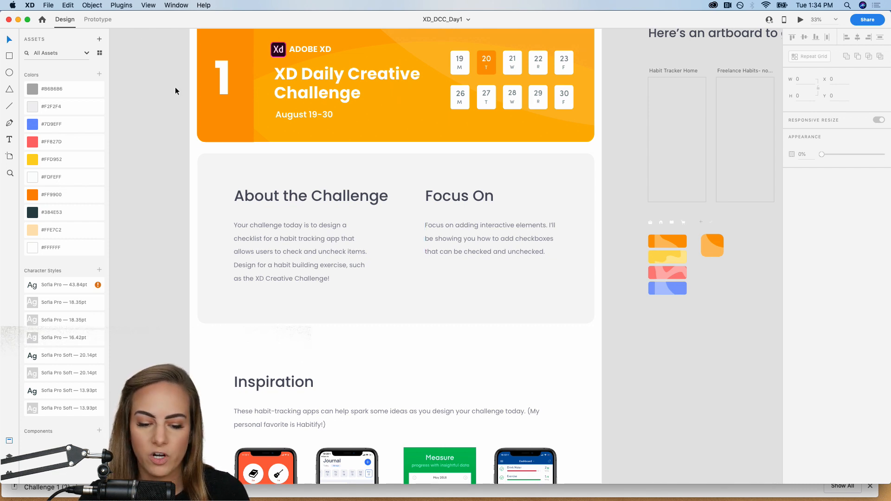
- Examine the habit-tracking apps in the Inspiration section at 50% zoom and continue to the Resources lists
scroll(175, 88, down, 5)
scroll(174, 87, down, 1)
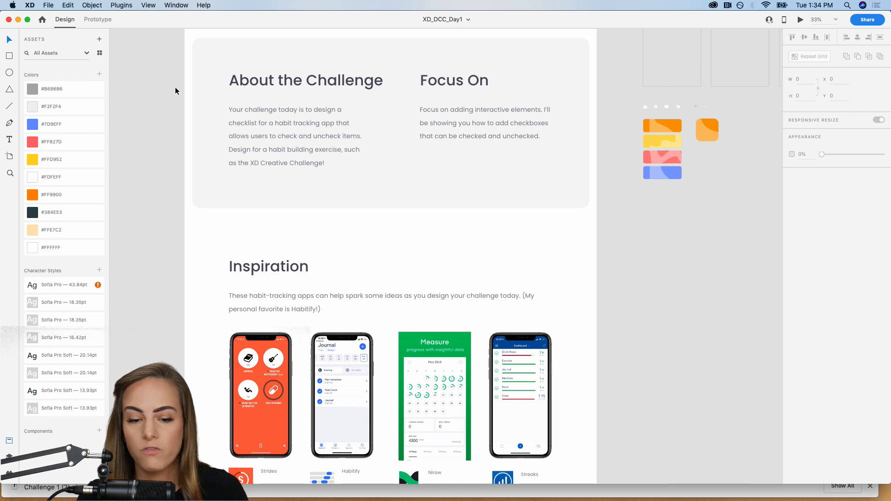
scroll(174, 88, down, 7)
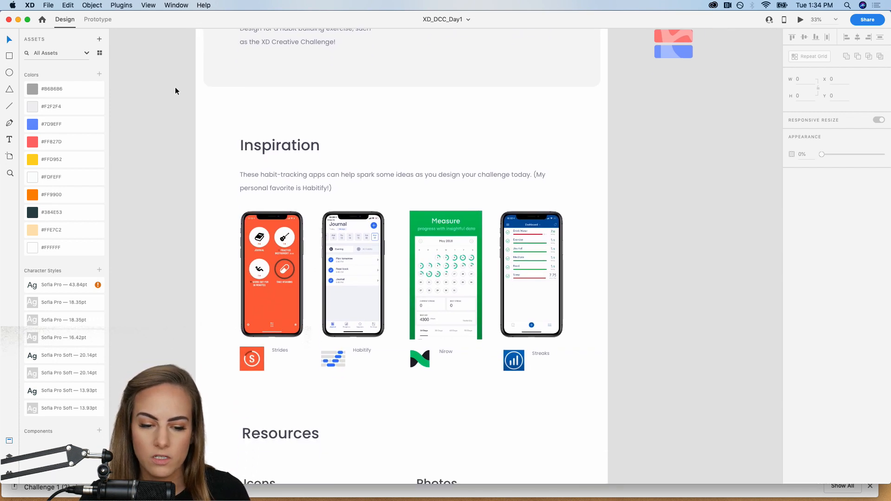
key(super+equal)
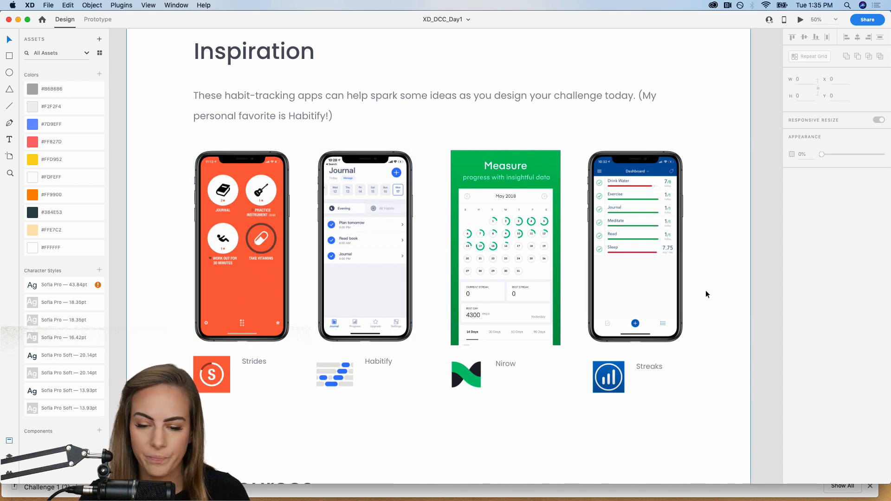
scroll(720, 280, down, 5)
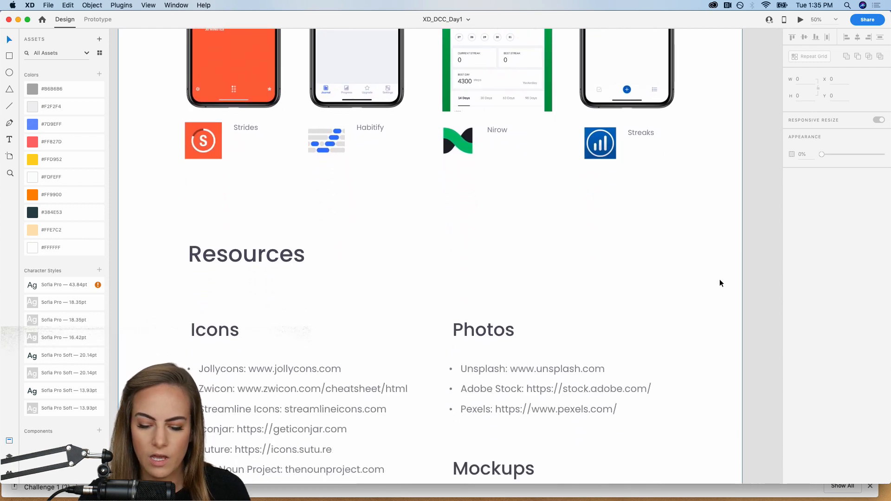
- Review the Resources lists and the feedback and Behance notes, and return to the blank starter artboards
key(super+minus)
scroll(714, 300, down, 1)
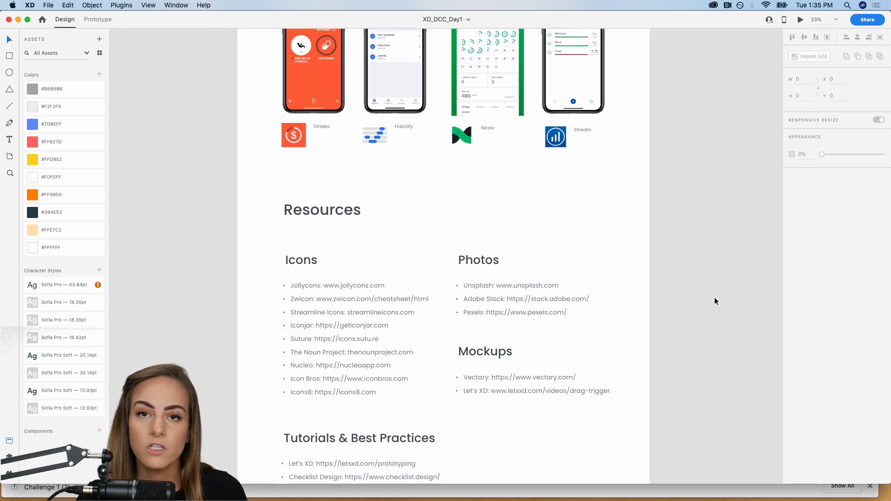
scroll(526, 329, down, 3)
scroll(526, 331, down, 1)
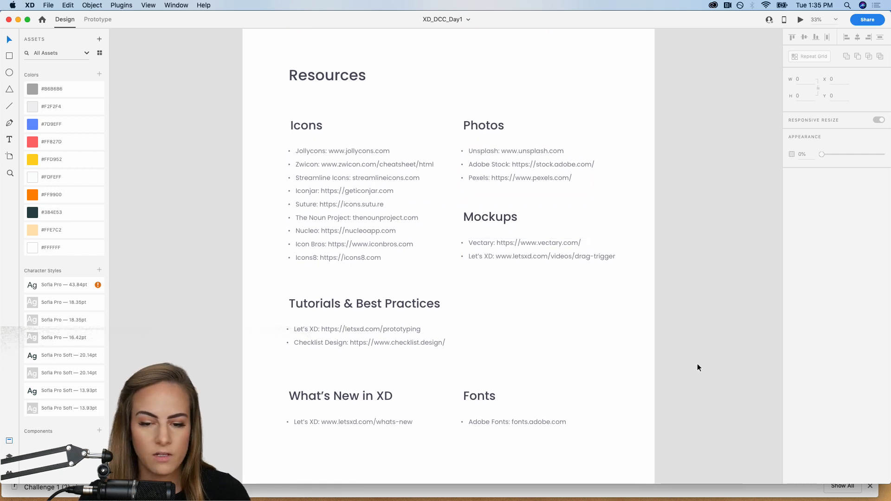
scroll(697, 364, down, 1)
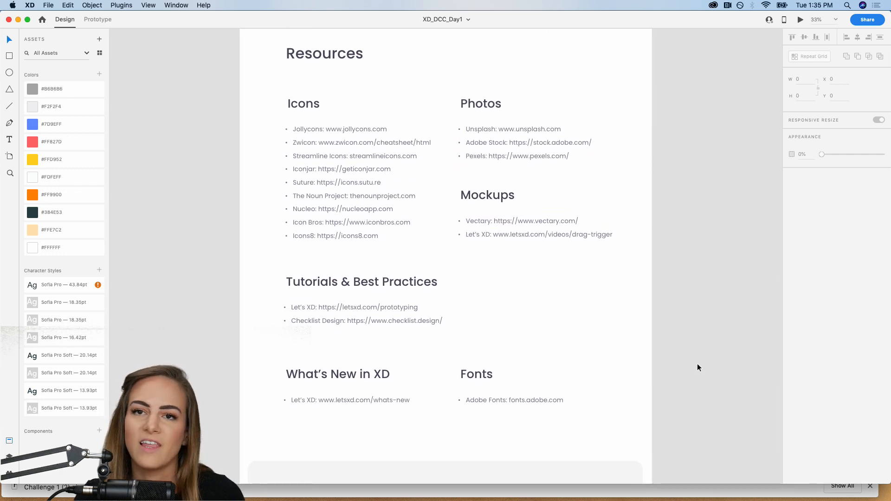
scroll(696, 364, down, 2)
scroll(697, 368, down, 5)
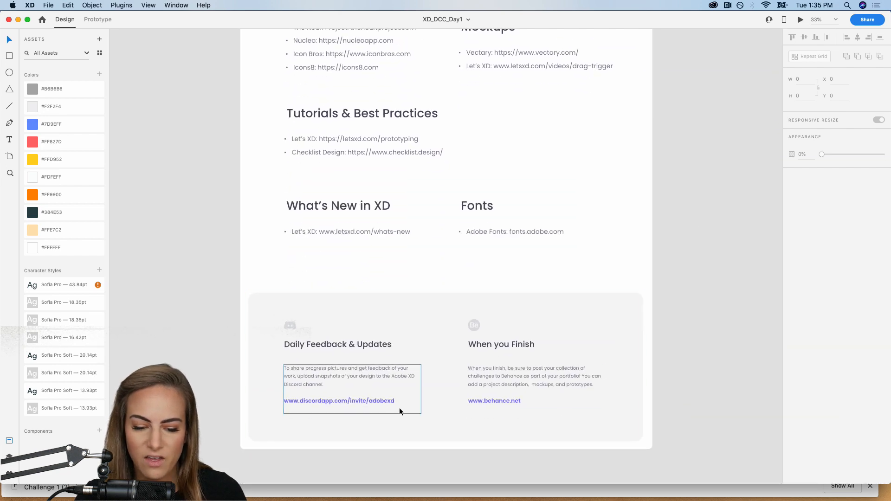
scroll(532, 388, up, 20)
scroll(532, 389, right, 6)
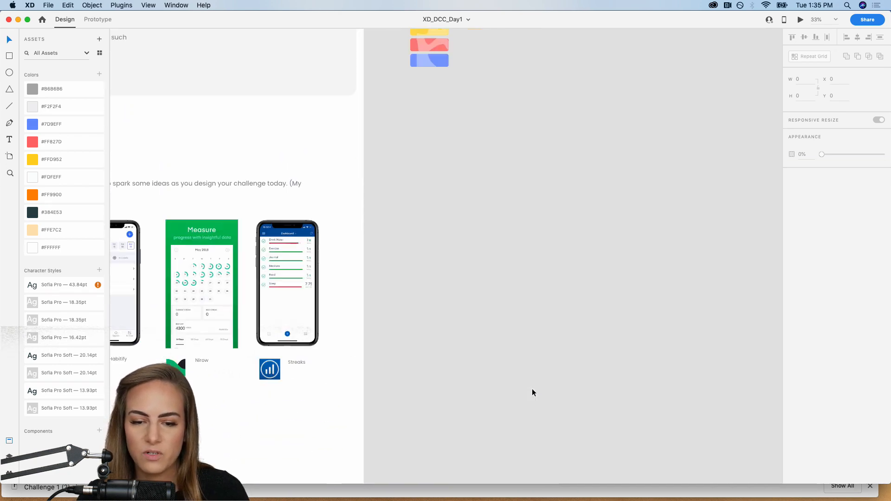
key(super+equal)
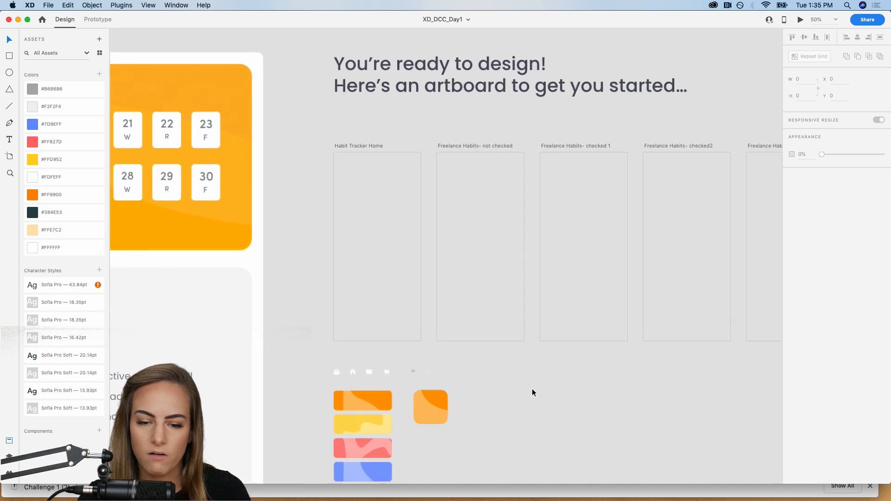
- Draw a white 375 by 812 rectangle covering the Habit Tracker Home artboard, with corner radius 45 and no border
click(9, 55)
drag(265, 140, 352, 328)
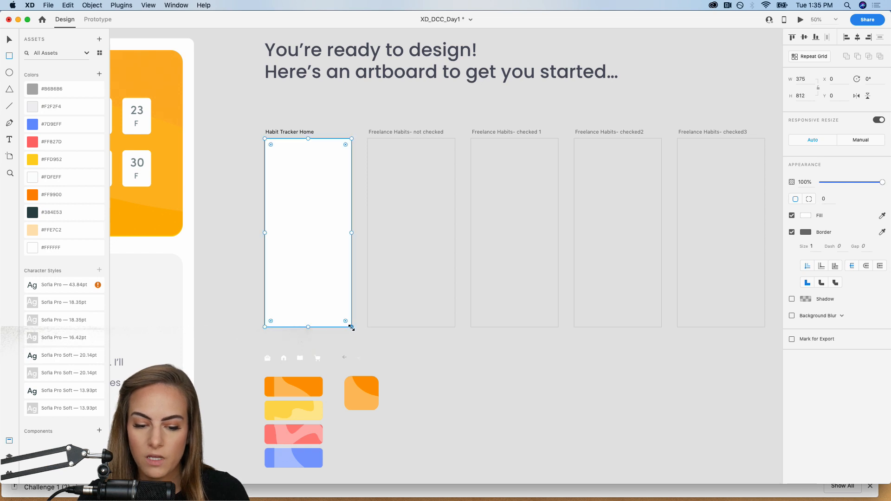
click(607, 155)
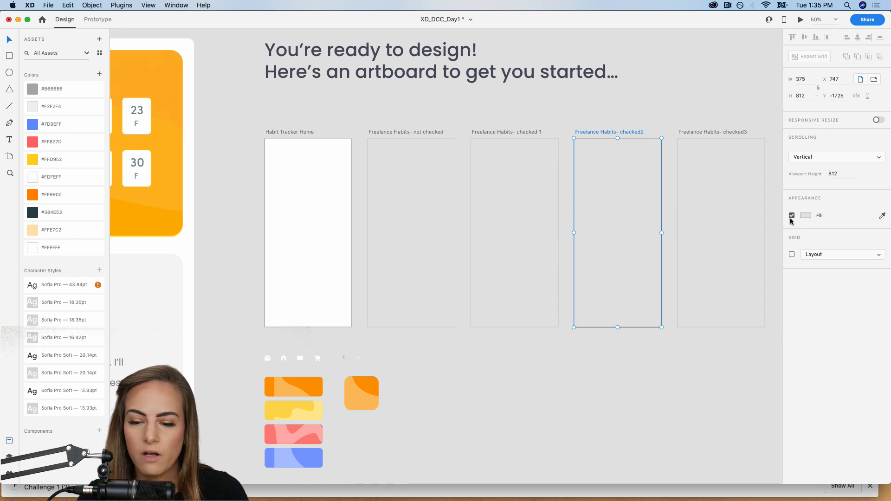
click(291, 166)
drag(271, 145, 274, 147)
click(792, 232)
- Add the text "My Habits" to the Habit Tracker Home artboard and make its text box fit the text's width
key(super+equal)
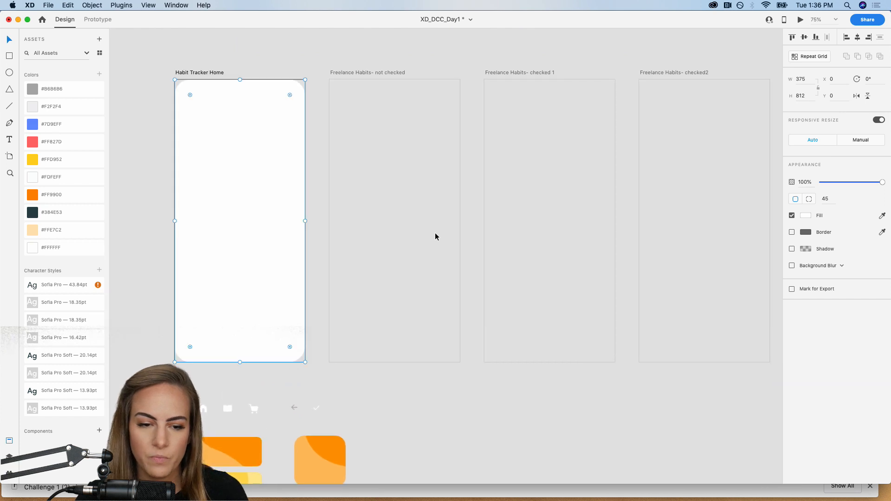
scroll(435, 237, left, 5)
key(t)
drag(412, 147, 494, 235)
text(My Habits)
key(Escape)
click(842, 230)
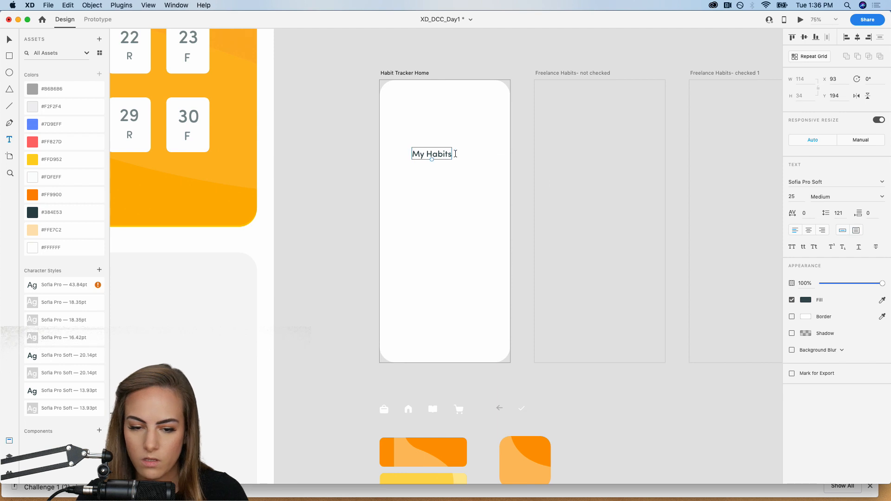
- Enlarge the My Habits title to size 55 and place it at about X 45, Y 170
key(v)
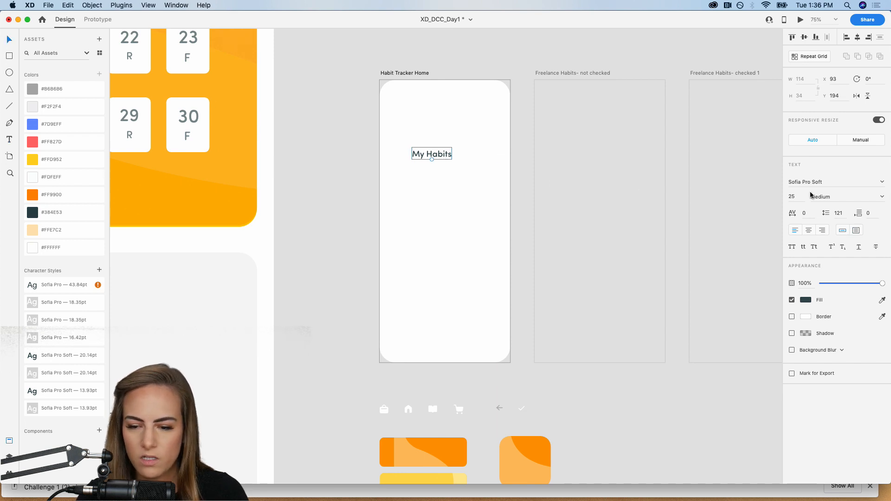
drag(798, 197, 730, 199)
text(72)
key(Return)
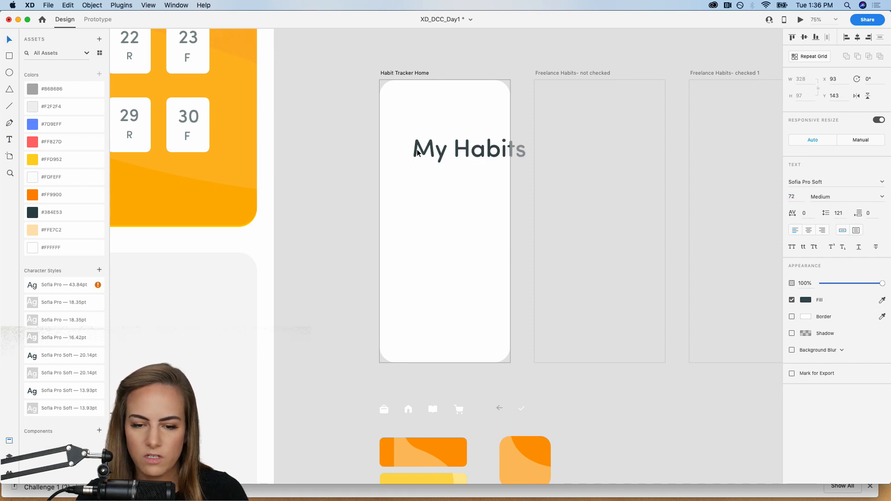
drag(473, 155, 452, 162)
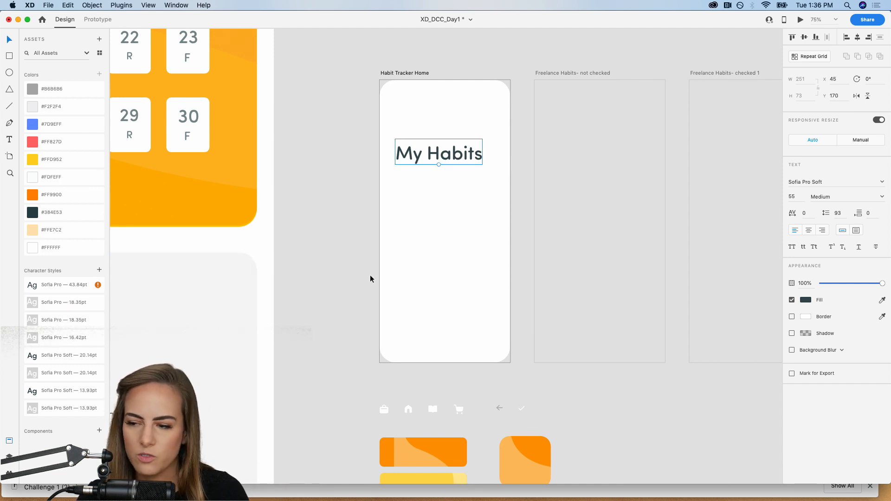
- Using the sample calendar as reference, draw a borderless date card about 49 by 72 below the My Habits title
scroll(377, 259, left, 8)
scroll(377, 258, up, 3)
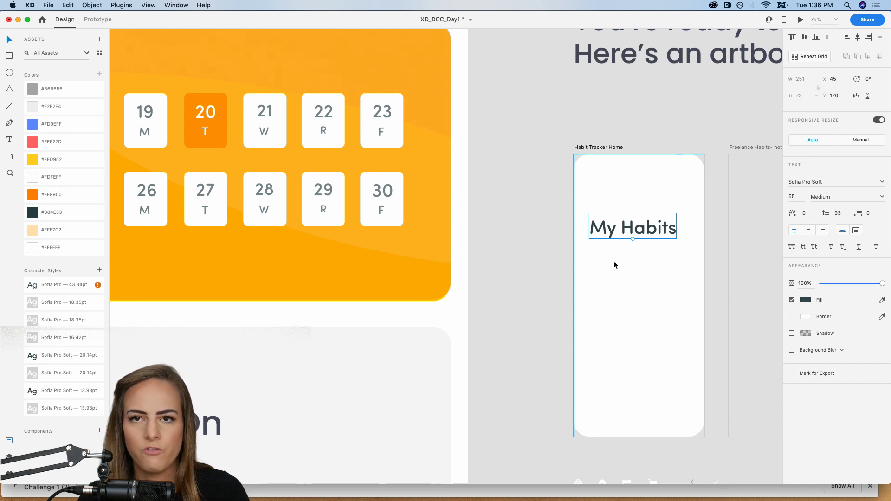
scroll(453, 204, left, 2)
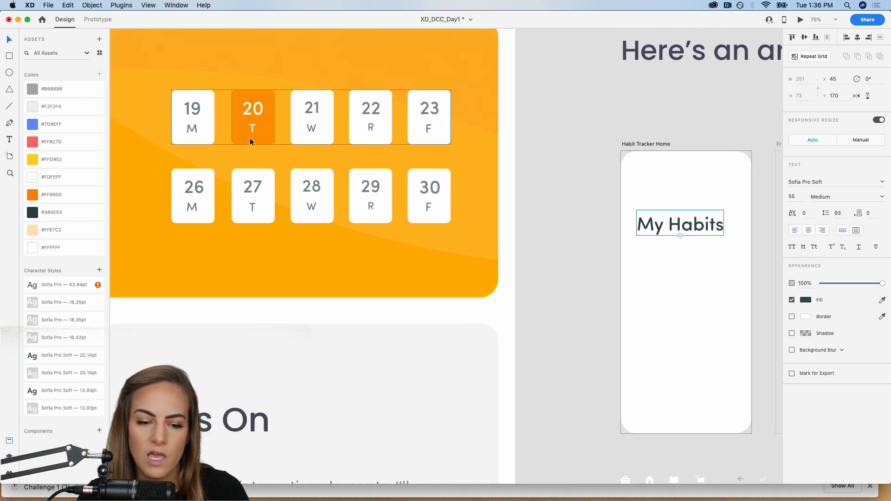
key(super+1)
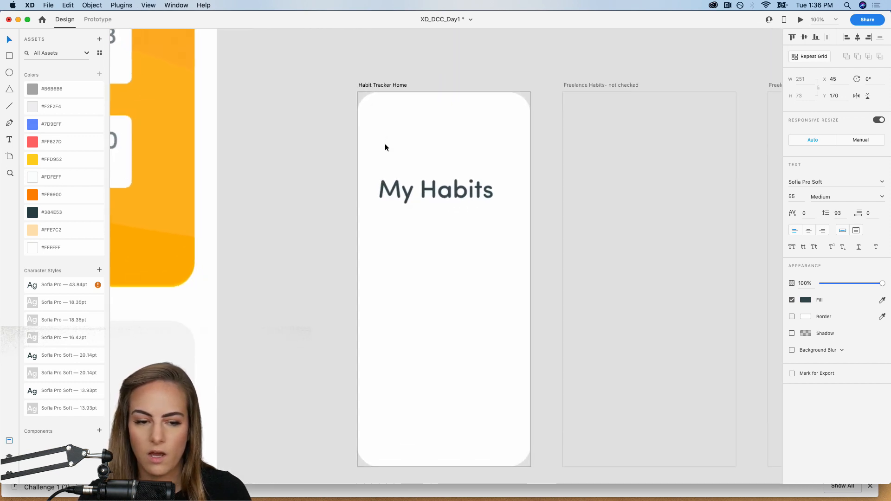
key(super+2)
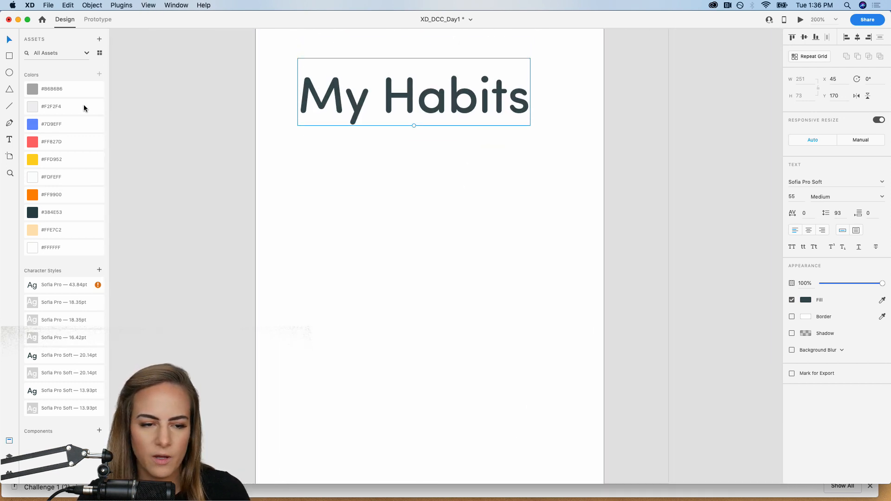
drag(298, 149, 343, 215)
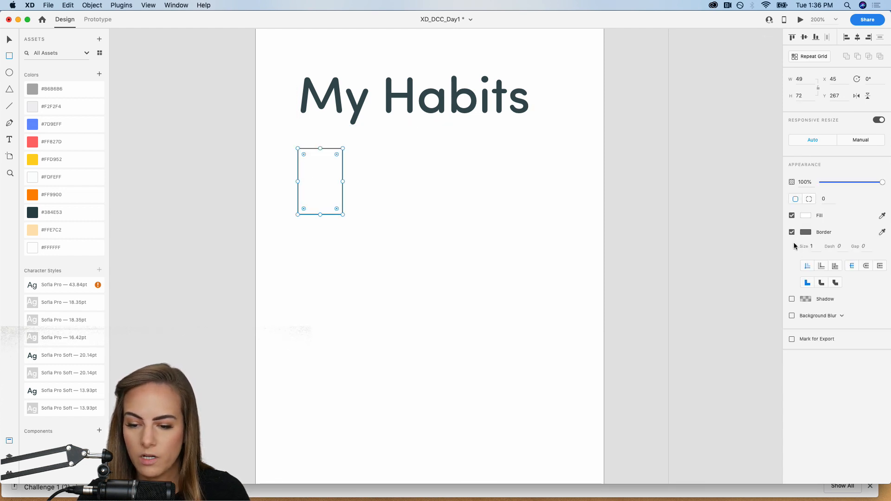
click(791, 232)
- Fill the date card with the #F2F2F4 swatch and round its corners to a radius of about 11
click(805, 216)
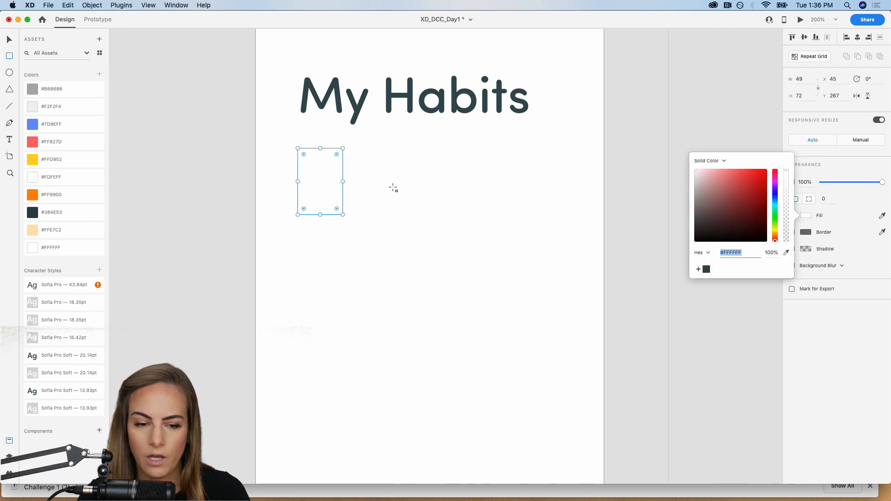
click(64, 109)
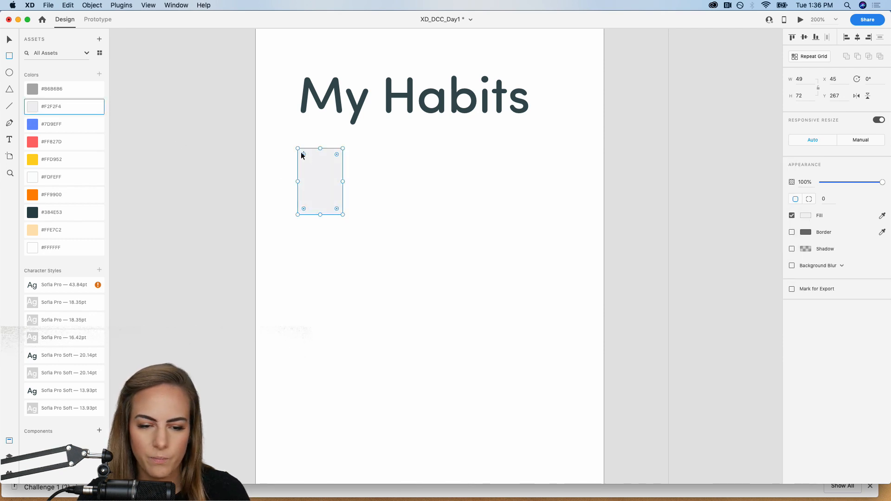
drag(303, 155, 307, 158)
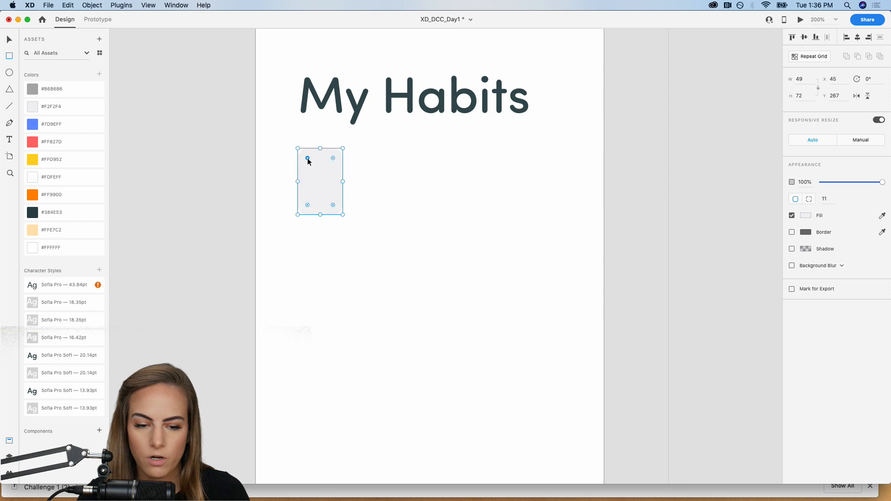
click(9, 40)
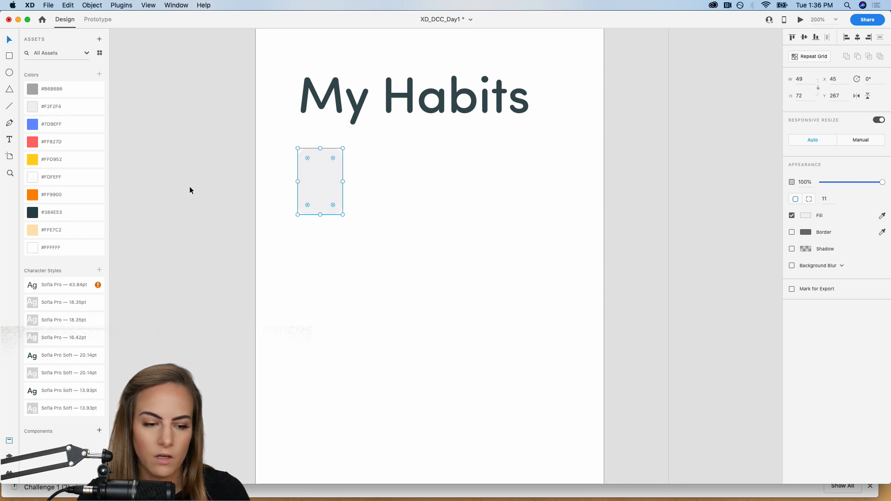
- Duplicate the My Habits title, change the copy to "5" at size 20 and place it in the upper part of the card
click(447, 95)
drag(447, 113, 447, 165)
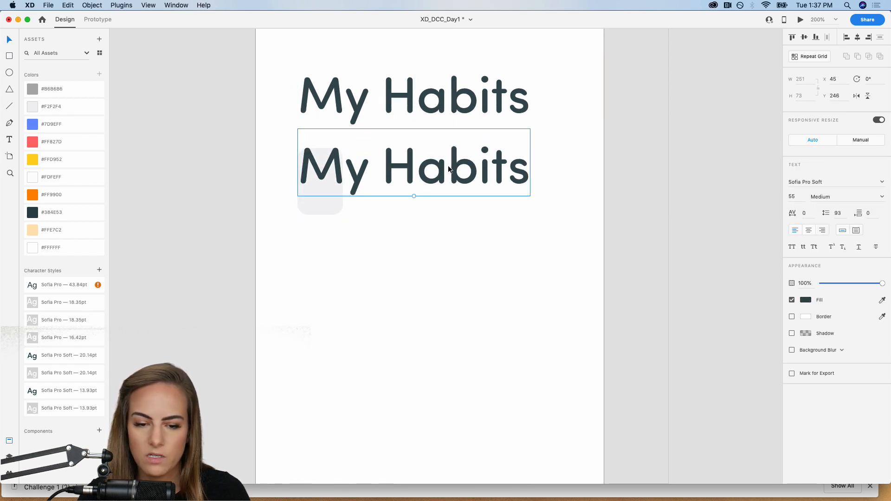
double_click(448, 165)
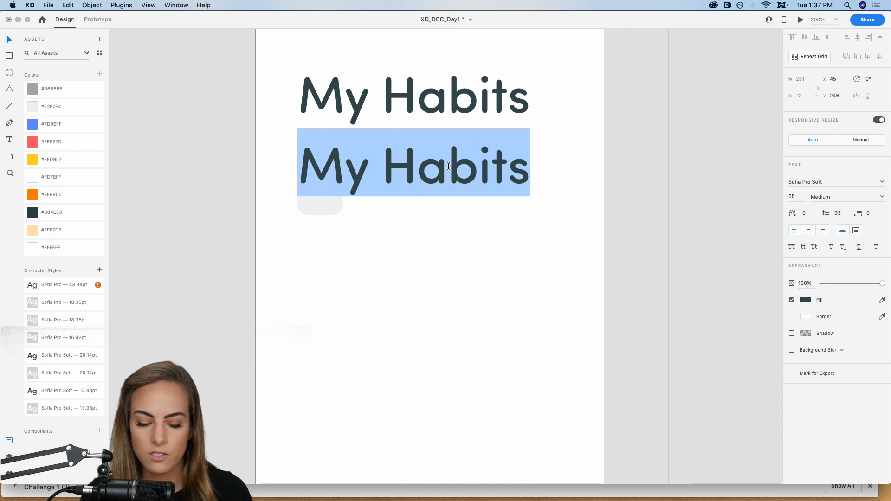
text(5)
key(Escape)
drag(311, 195, 321, 169)
- Color the card's 5 with the #384E53 swatch at 68% opacity and duplicate it directly below within the card
click(57, 95)
click(66, 213)
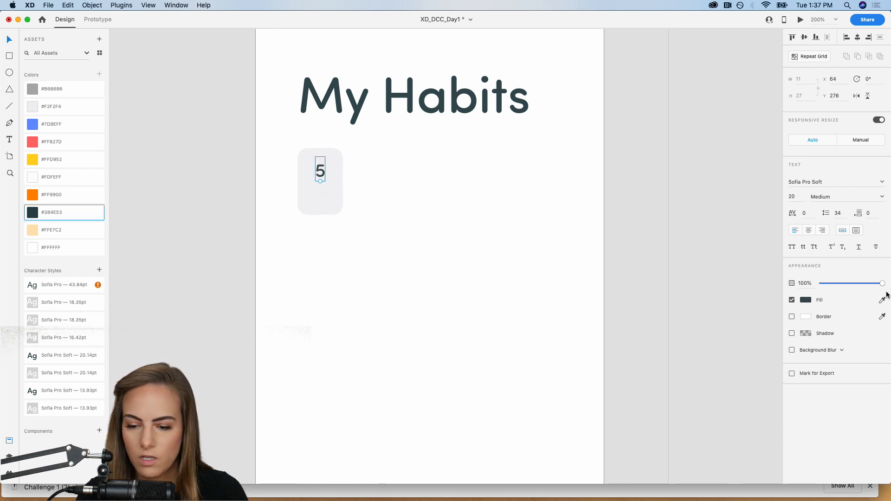
drag(882, 283, 861, 286)
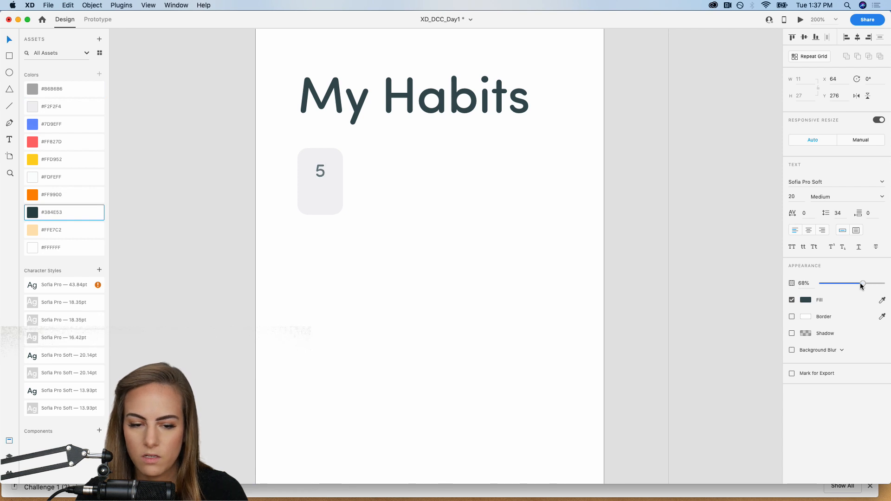
drag(320, 170, 320, 196)
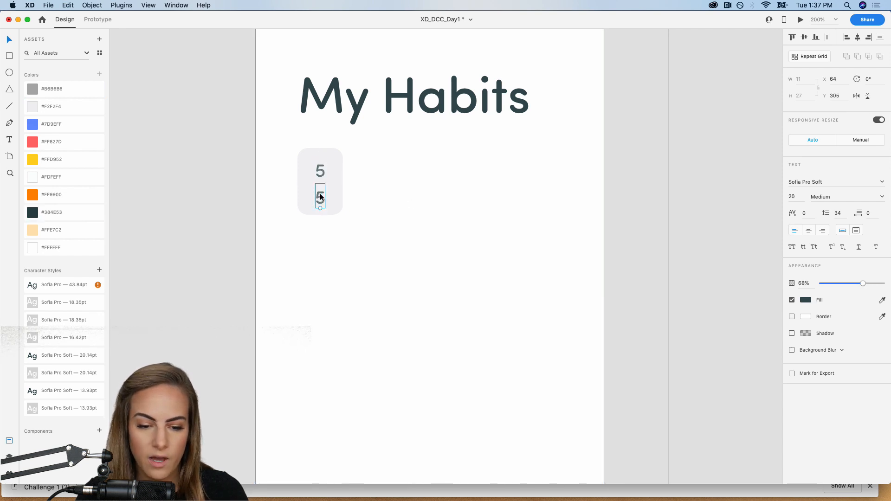
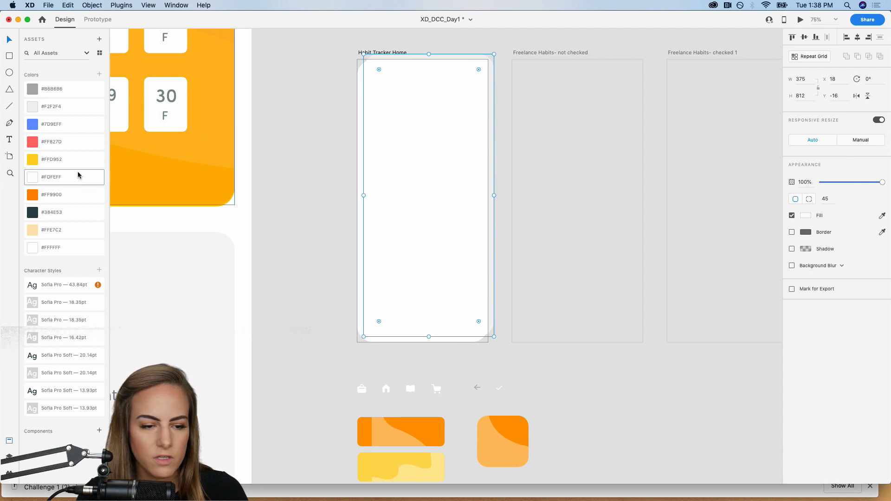
- Fill the copy of the white background rectangle with #FFE7C2 and shrink it to about 237 by 441 below the date row
click(44, 230)
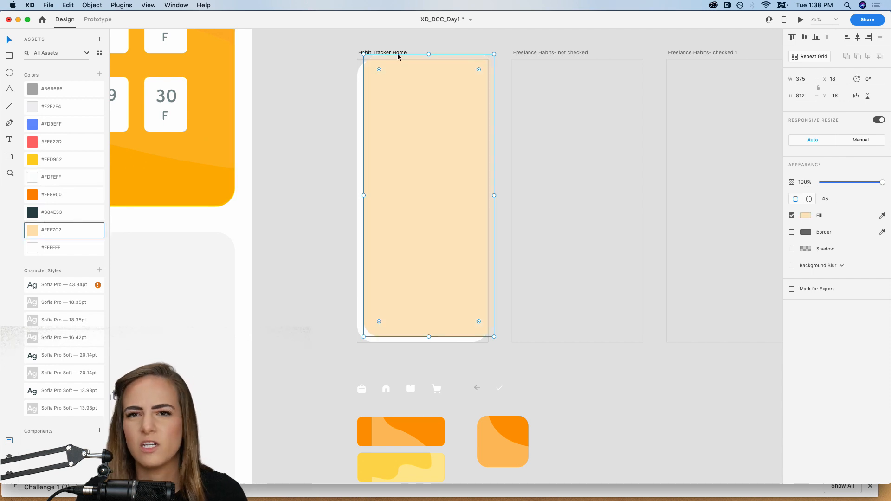
drag(492, 54, 445, 184)
- Move the My Habits title and the date row up together, placing the title at about Y 157
click(417, 171)
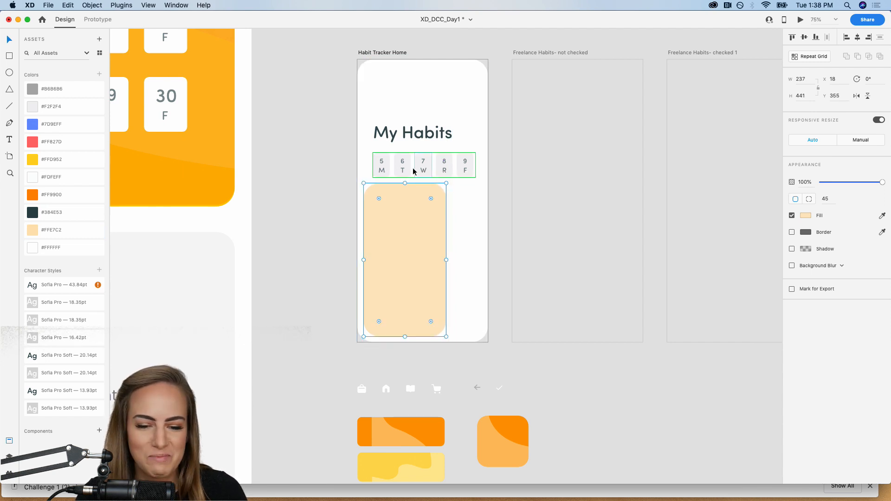
shift+click(402, 138)
drag(402, 139, 403, 133)
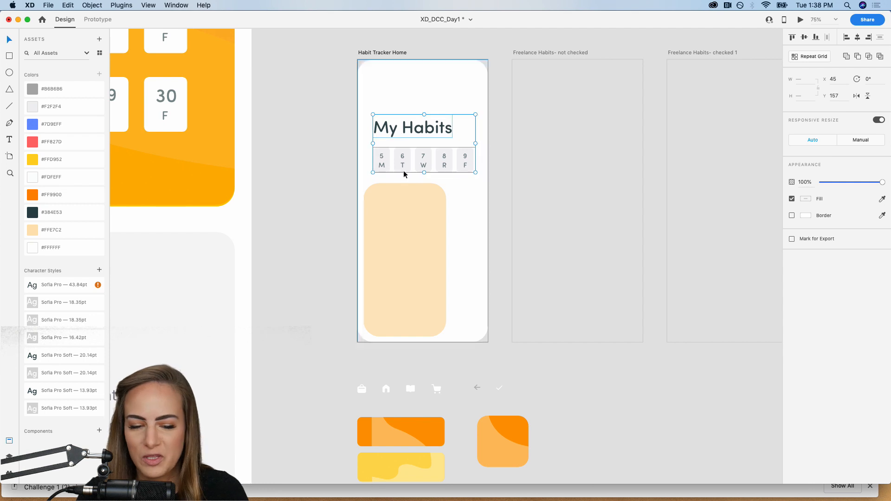
- Shift the peach rectangle to about X 13, Y 361 and enable a separate radius for each of its corners
click(406, 205)
drag(407, 205, 406, 205)
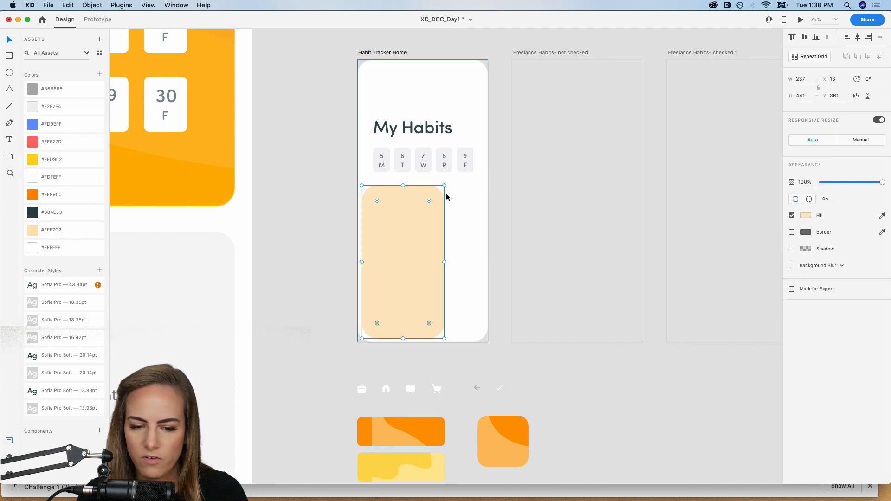
click(809, 199)
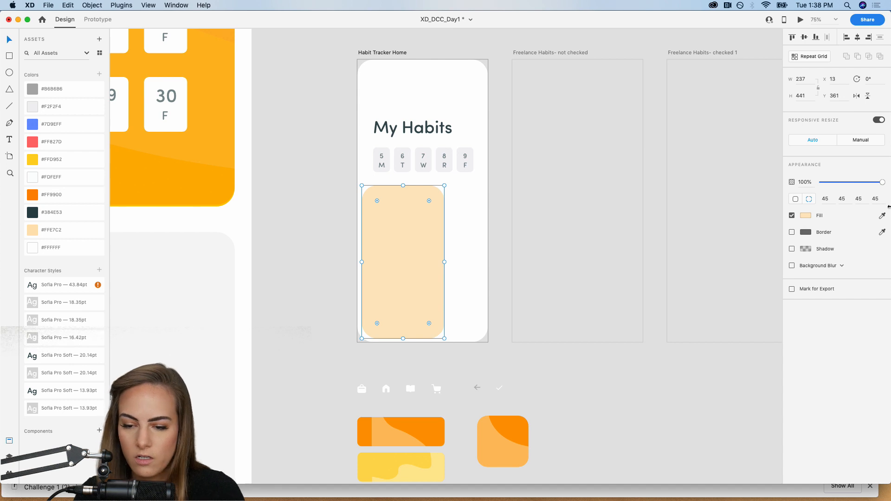
click(877, 199)
text(0)
key(Return)
key(super+z)
- Set the radius of the peach rectangle's lower-right and upper-left corners to 0
click(856, 199)
text(0)
key(Return)
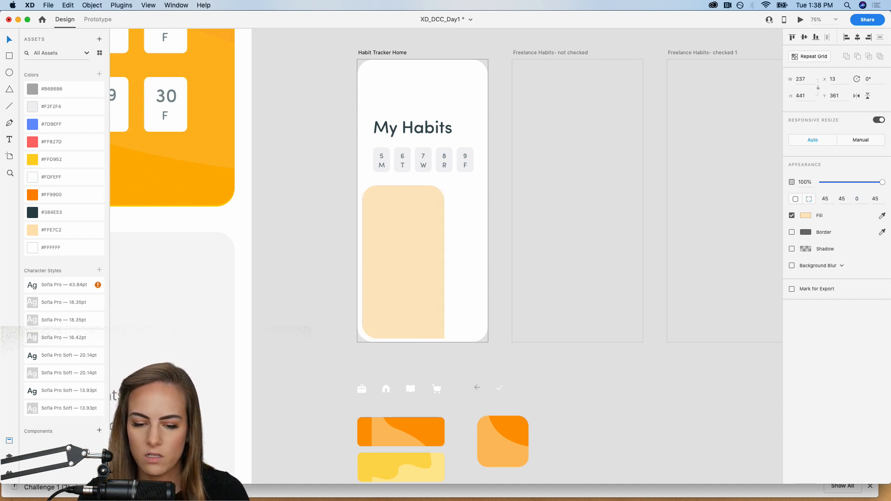
click(824, 198)
text(0)
key(Return)
click(394, 212)
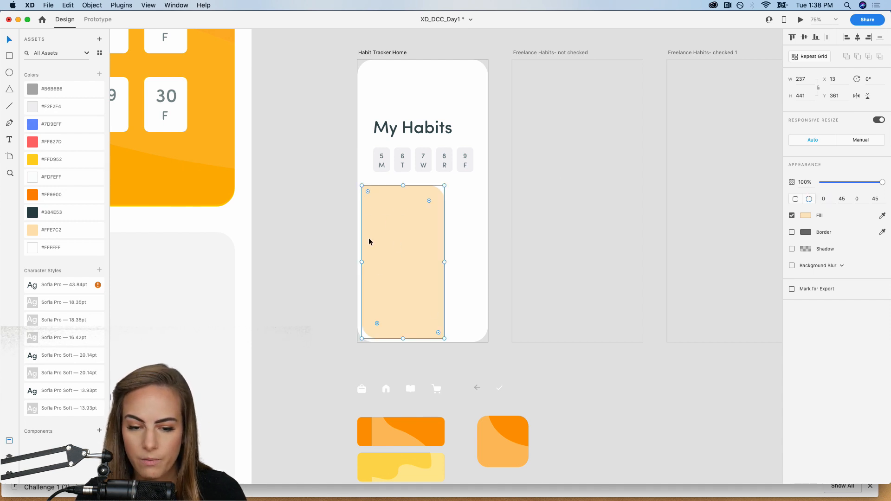
- Copy the four colored card shapes from below the artboards onto the peach rectangle, placing the stack at about X 88, Y 373
click(310, 247)
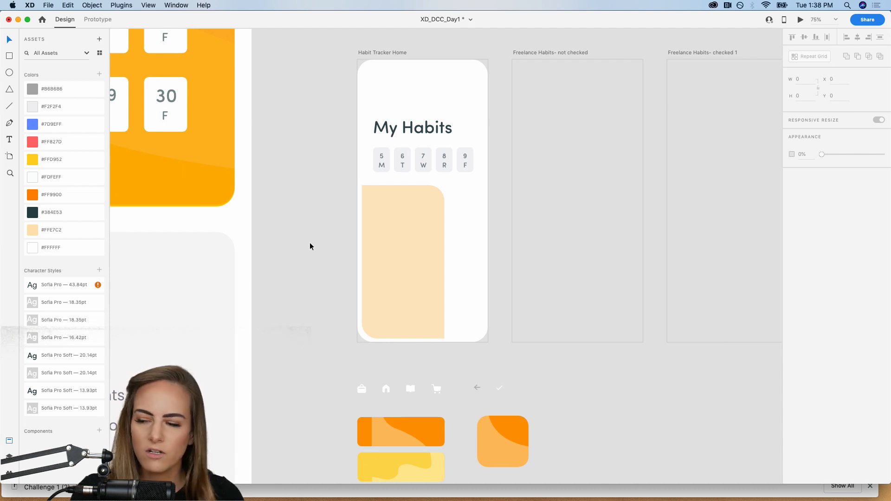
scroll(310, 246, down, 2)
key(super+equal)
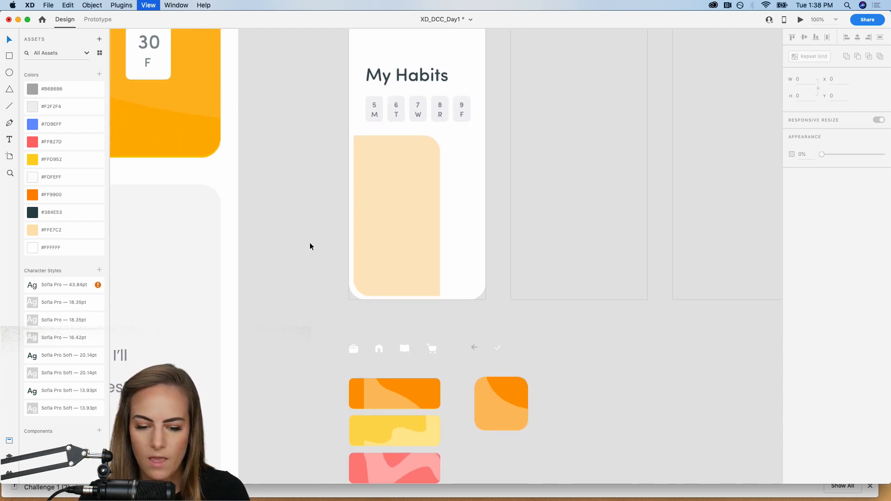
scroll(310, 246, down, 3)
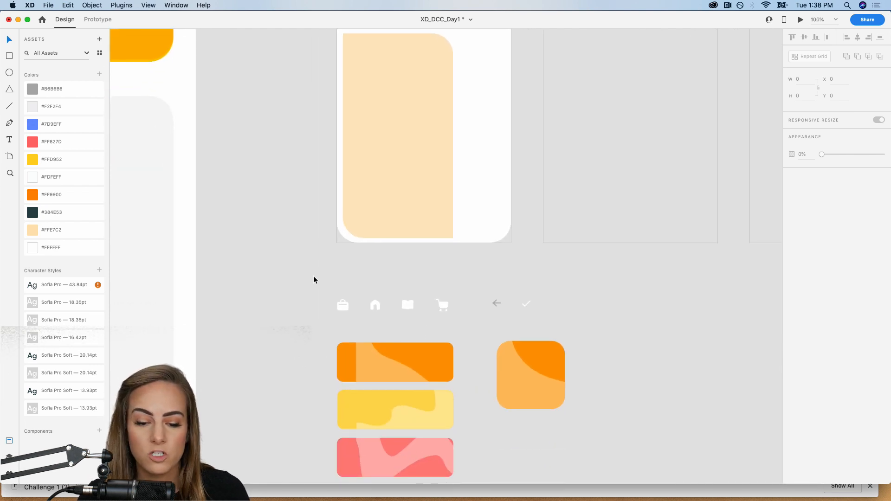
scroll(311, 247, down, 5)
drag(313, 247, 376, 397)
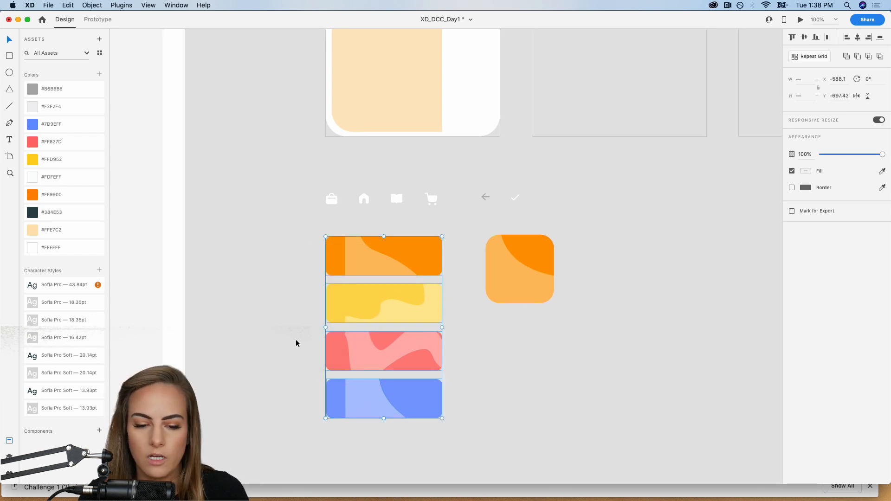
scroll(282, 293, up, 8)
click(402, 229)
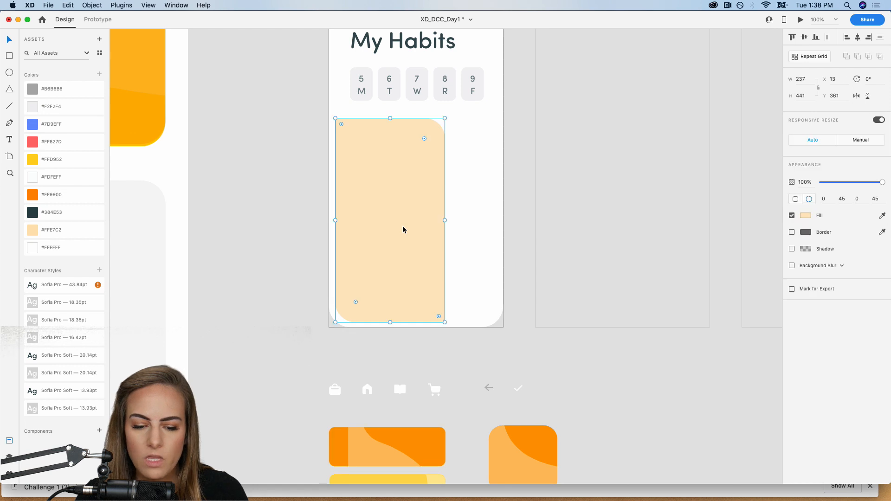
scroll(403, 229, up, 2)
key(super+c)
key(super+v)
drag(426, 173, 439, 241)
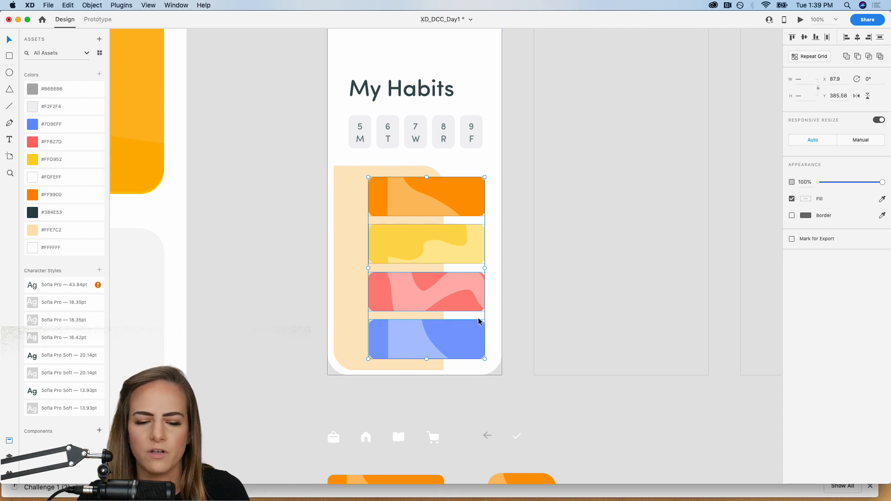
drag(464, 332, 464, 326)
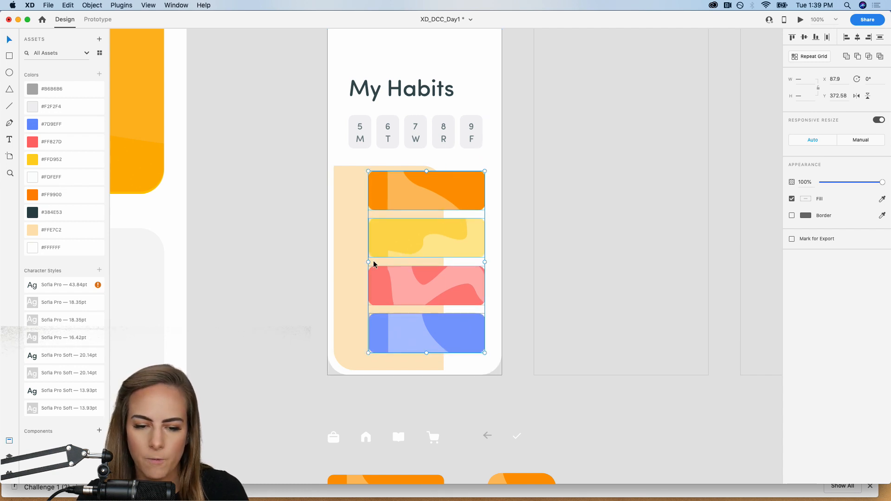
- Extend the peach rectangle upward to a height of about 460 and move the My Habits title and date row up slightly
click(343, 227)
drag(389, 167, 389, 156)
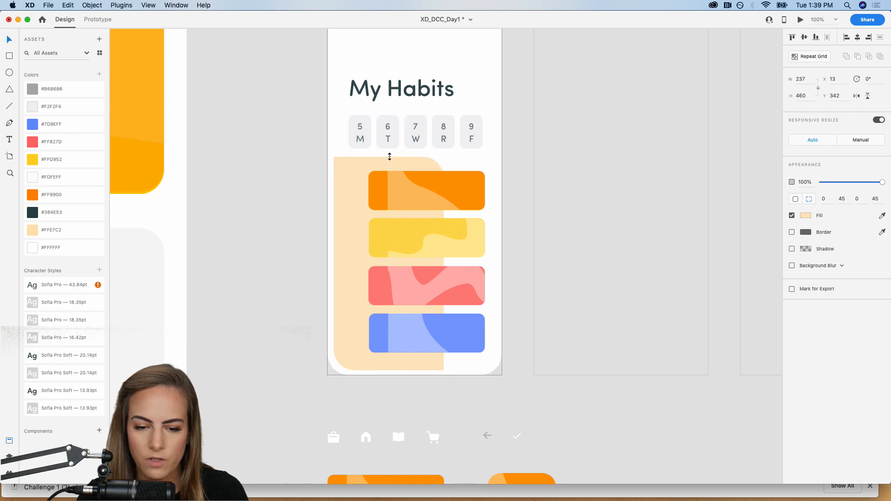
click(389, 136)
shift+click(395, 84)
drag(394, 84, 395, 77)
click(292, 154)
- Duplicate the My Habits title onto the orange card and change the copy's text to Freelance
scroll(292, 154, down, 2)
click(404, 49)
key(super+d)
drag(404, 49, 433, 160)
double_click(433, 159)
text(Freelance)
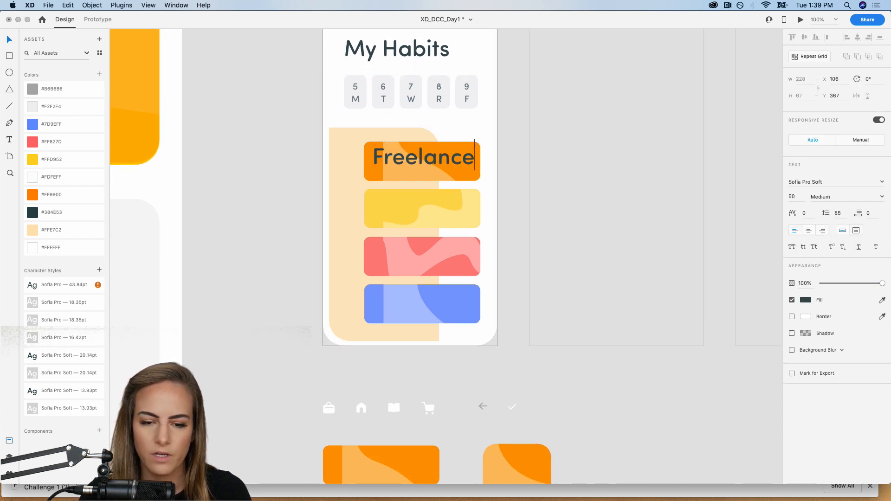
key(Escape)
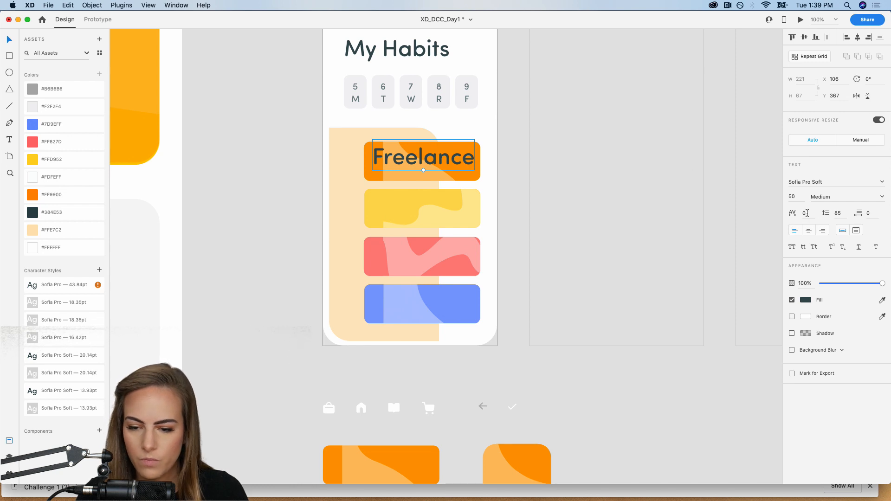
- Fill the Freelance text on the orange card with white #FFFFFF
click(805, 300)
drag(717, 294, 682, 236)
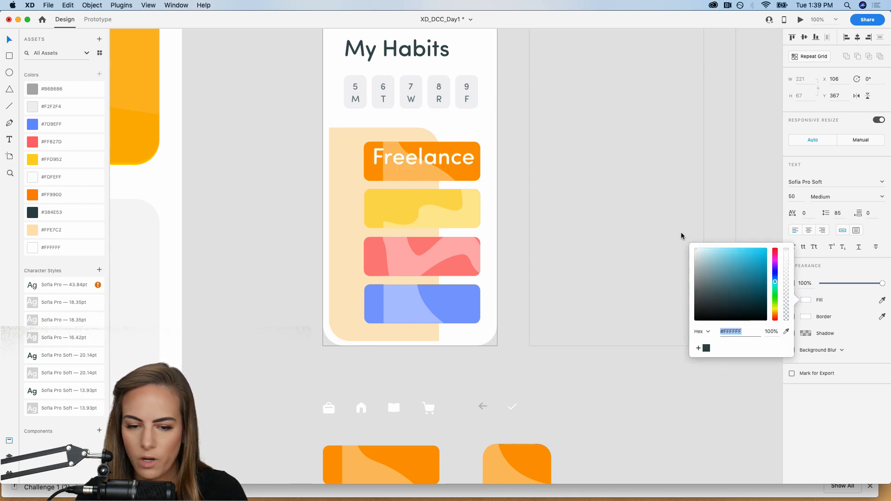
click(444, 156)
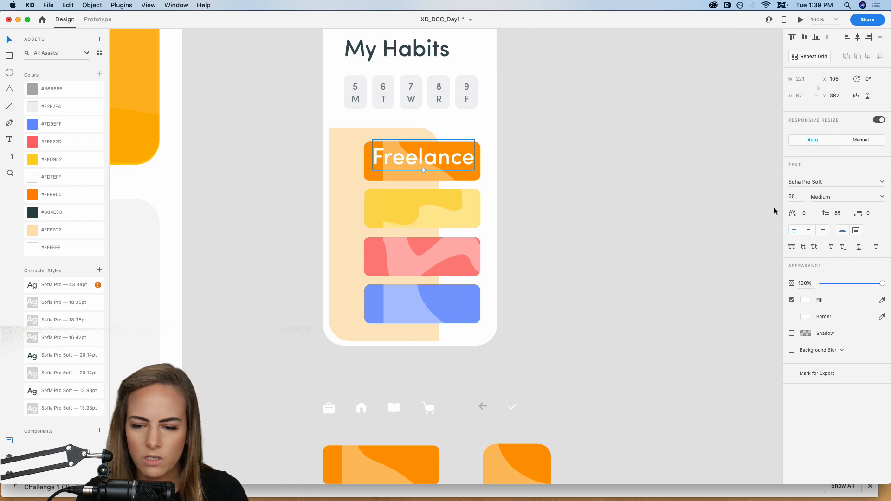
- Set the Freelance text size to 20 and center the label vertically on the orange card, clear of the narrow strip
click(793, 197)
text(20)
key(Return)
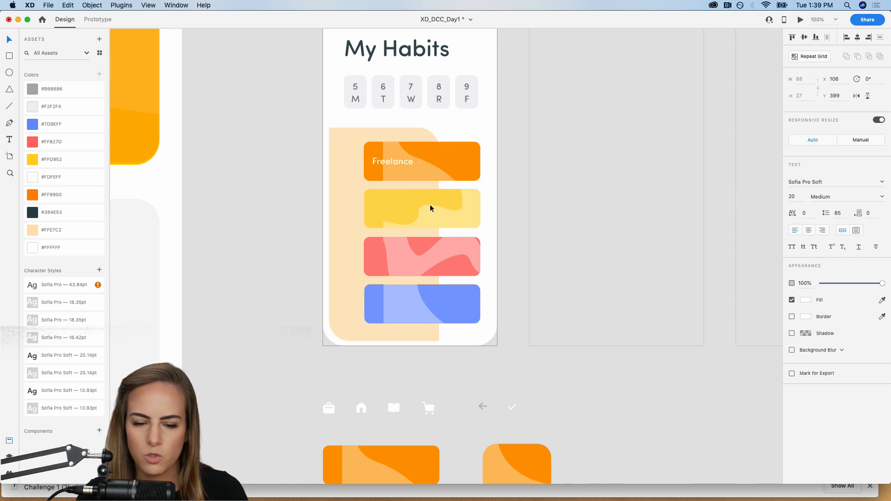
drag(390, 164, 413, 164)
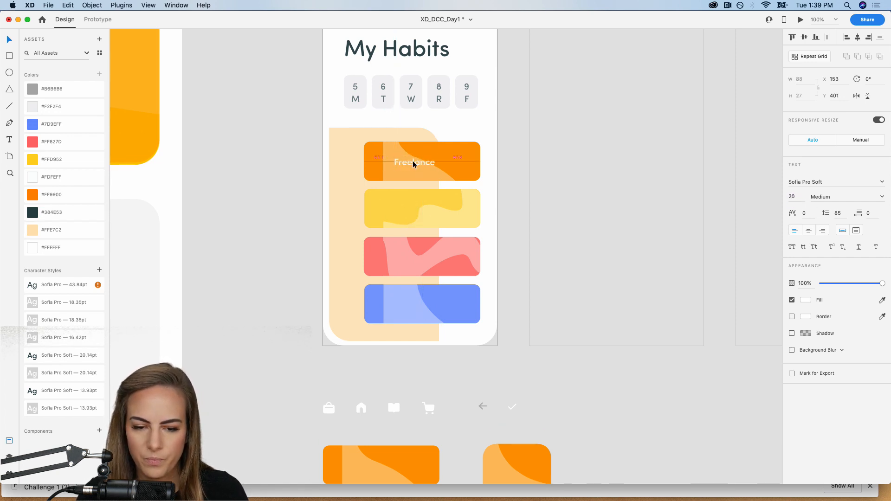
click(332, 408)
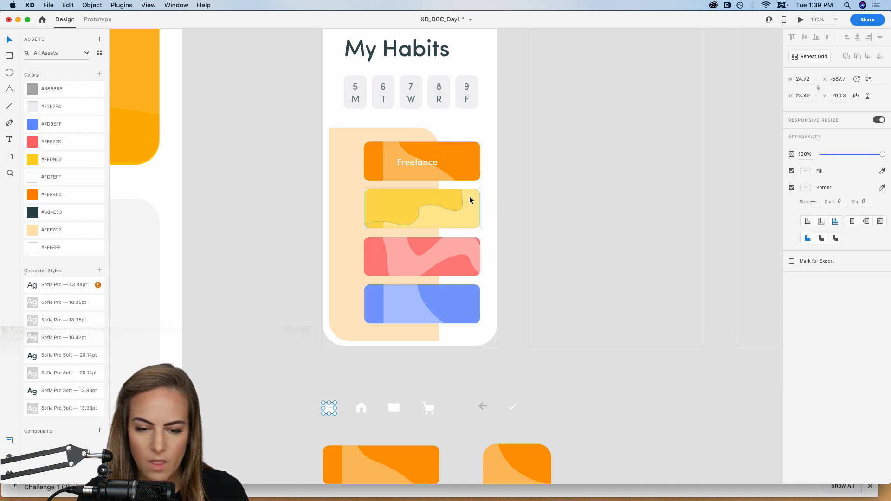
click(332, 375)
drag(326, 408, 421, 199)
click(300, 365)
drag(329, 409, 466, 165)
key(super+z)
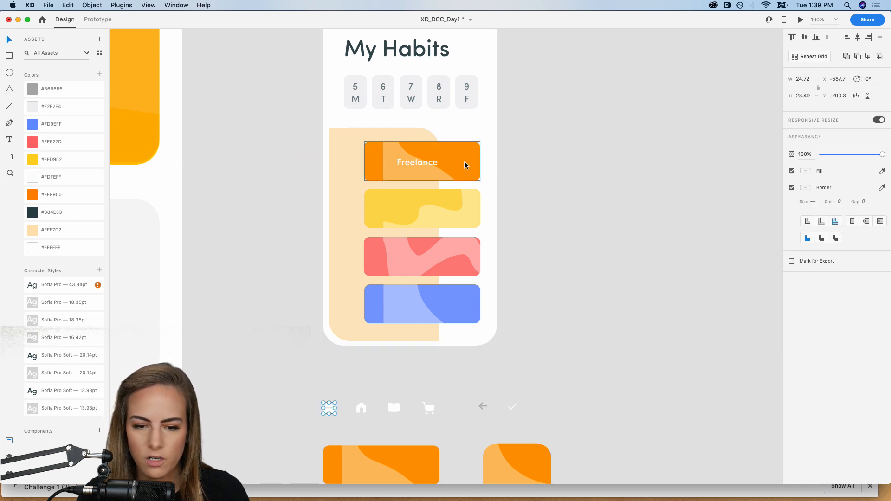
- Place a copy of the briefcase icon on the orange card, after the Freelance label
click(292, 325)
drag(327, 407, 418, 235)
click(292, 429)
drag(331, 409, 388, 166)
- Place a copy of the Freelance text on the orange card's narrow strip, change it to 8 and rotate it 90°
click(420, 168)
double_click(383, 163)
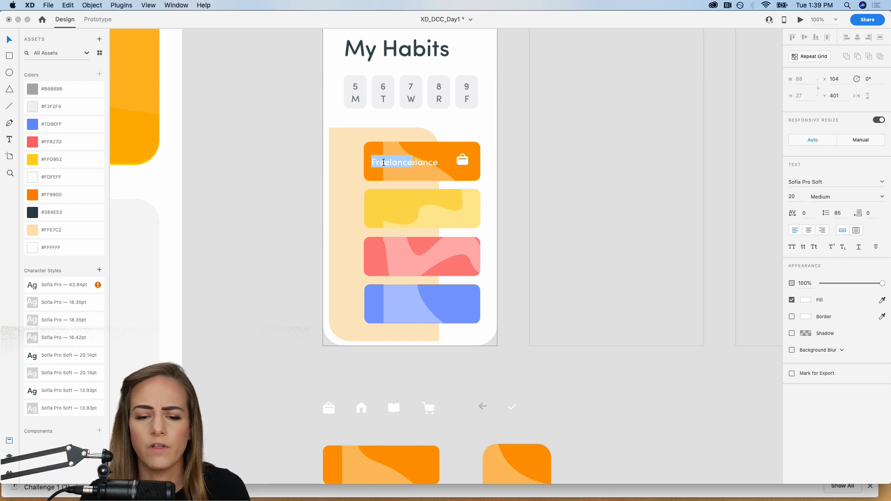
text(8)
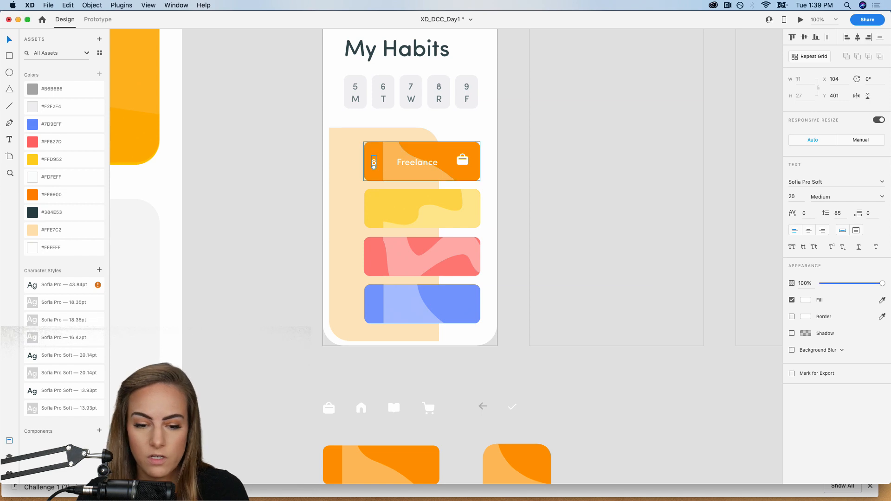
text(90)
key(Return)
key(Right)
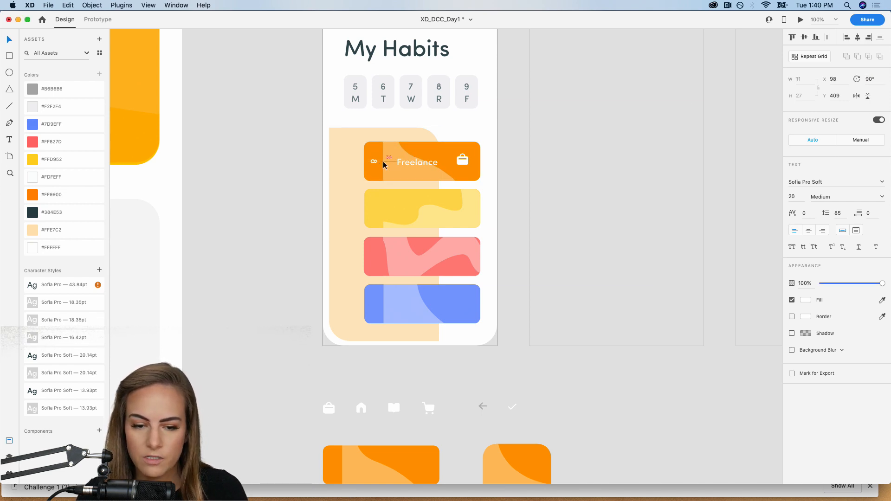
click(248, 314)
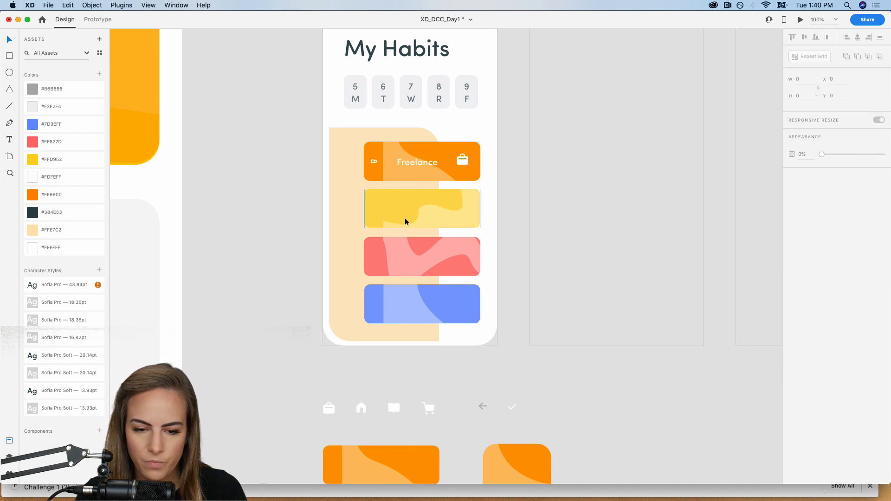
- Duplicate the Freelance label onto the yellow card at Y 503 and change its text to Home
double_click(422, 169)
drag(412, 165, 409, 209)
double_click(409, 209)
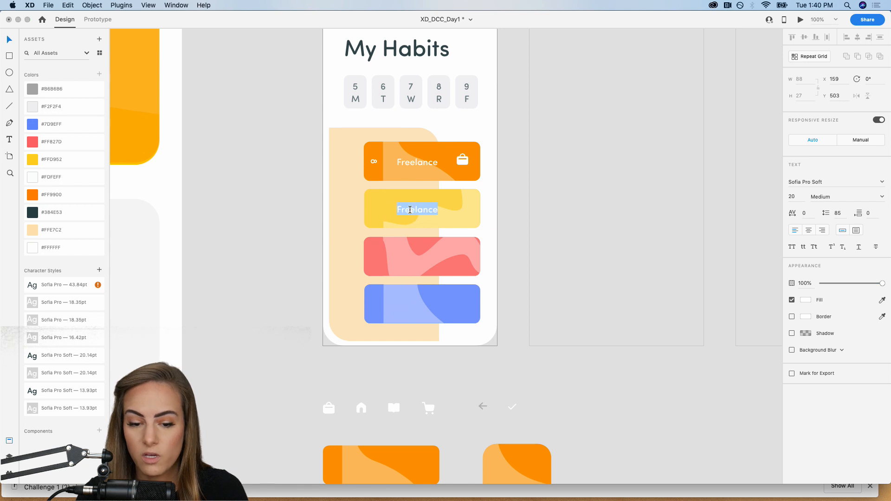
text(Home)
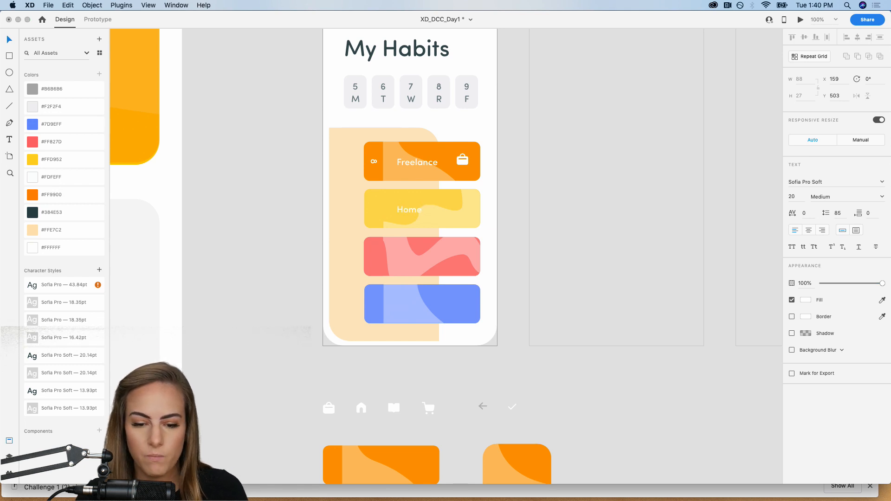
key(Escape)
- Copy the house icon onto the yellow card at about X 292, Y 506, in line with the briefcase icon
click(362, 409)
key(super+c)
key(super+v)
click(434, 204)
drag(410, 190, 463, 209)
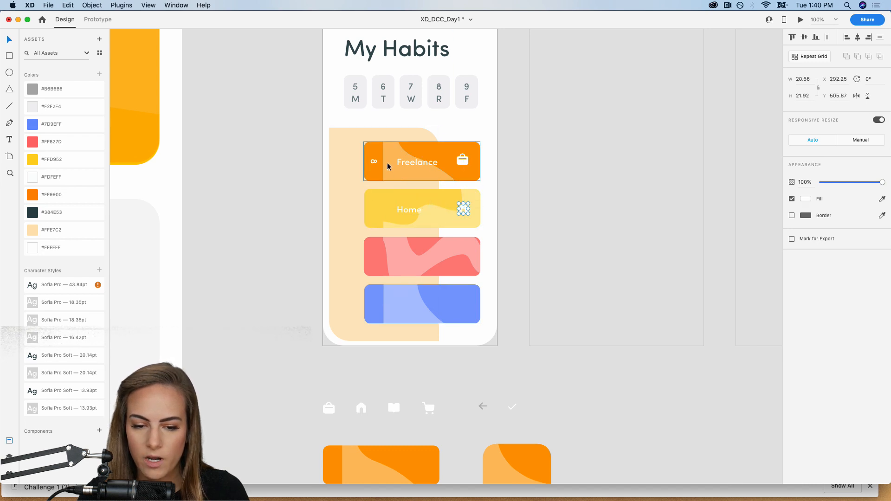
- Copy the rotated 8 onto the yellow card's narrow strip and change the copy to 12
click(372, 161)
key(super+c)
key(super+v)
drag(372, 162, 374, 214)
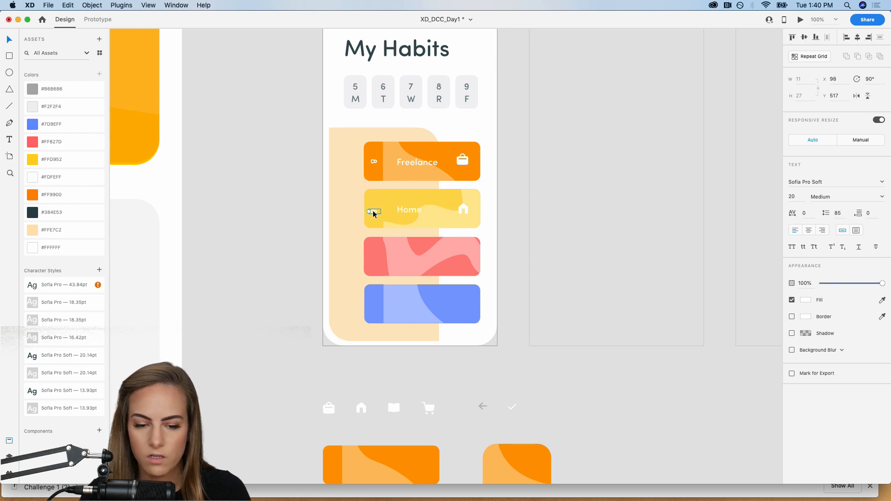
key(Escape)
click(274, 220)
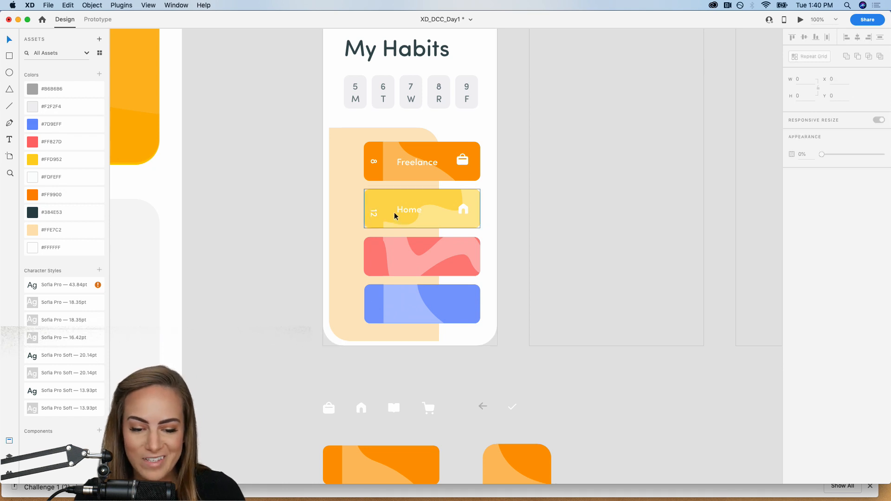
- Nudge the rotated 12 on the yellow card up to Y 511
click(377, 214)
key(Up)
key(Up)
key(Up)
key(Up)
key(Up)
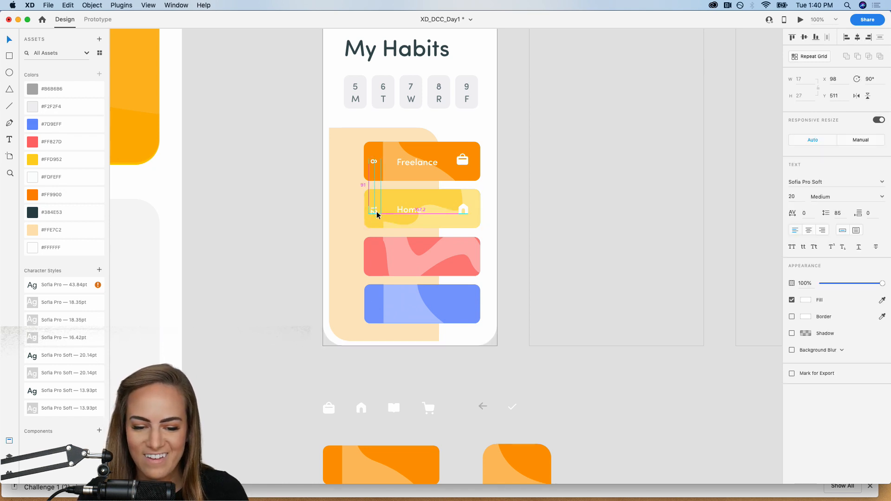
click(315, 243)
- Copy the Home label and the rotated 12 onto both the red card and the blue card
click(414, 212)
shift+click(376, 214)
key(super+c)
drag(412, 208, 412, 256)
key(super+v)
drag(414, 213, 414, 305)
- Change the blue card's label to Shopping and the red card's label to Personal
double_click(406, 307)
text(Shopping)
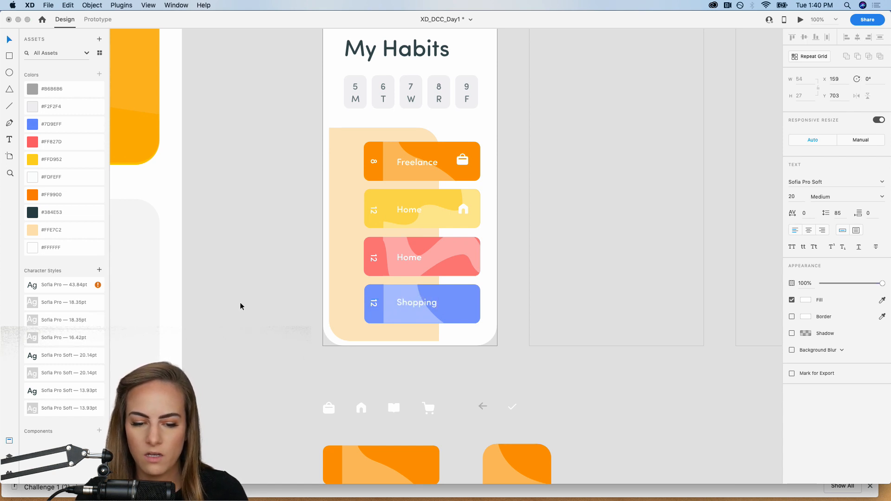
double_click(406, 259)
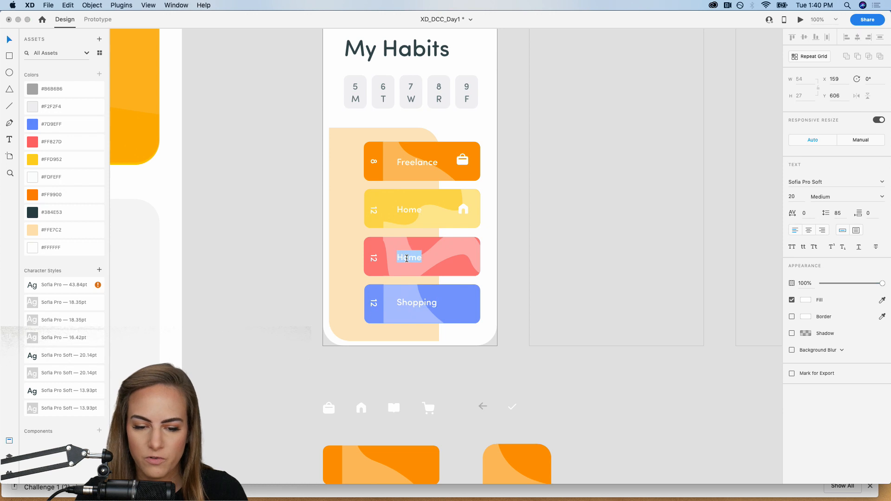
text(Personal)
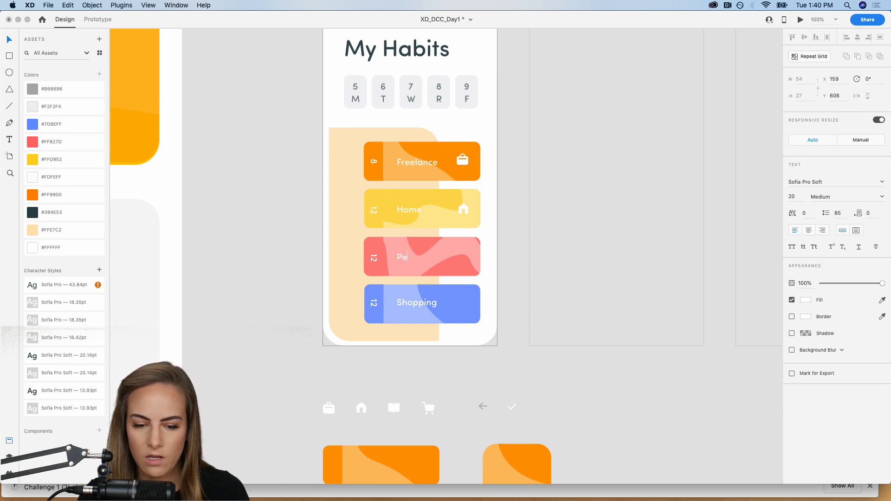
- Change the rotated number on the Personal card to 8 and the one on the Shopping card to 0
click(372, 260)
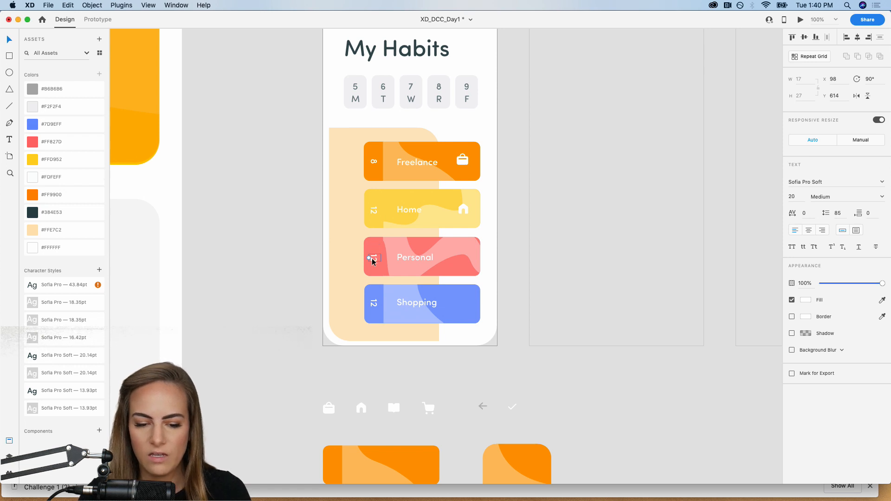
double_click(373, 261)
text(8)
click(297, 322)
double_click(375, 304)
text(0)
key(Escape)
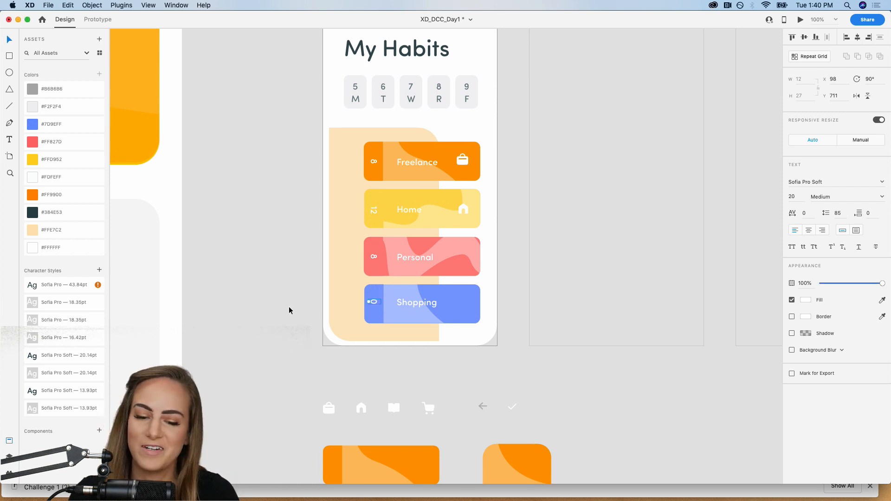
- Place a copy of the book icon on the Personal card, aligned beneath the house icon
click(393, 407)
click(394, 406)
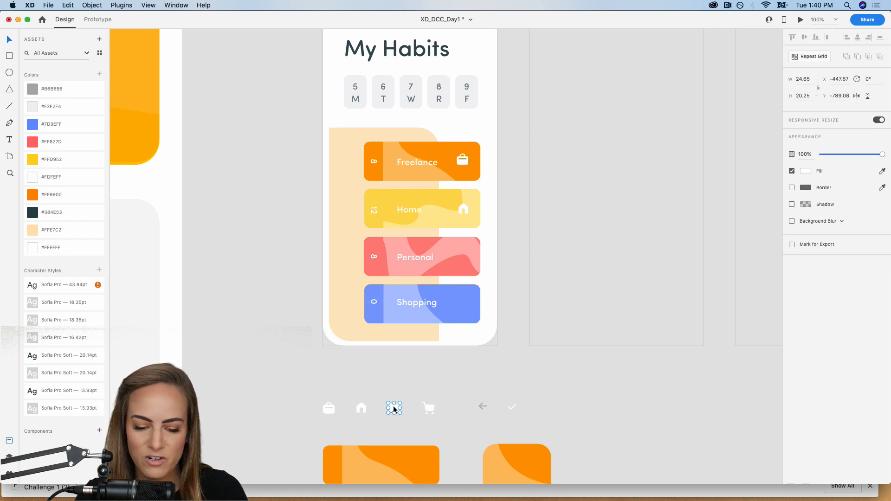
click(398, 416)
drag(398, 413, 464, 255)
click(420, 386)
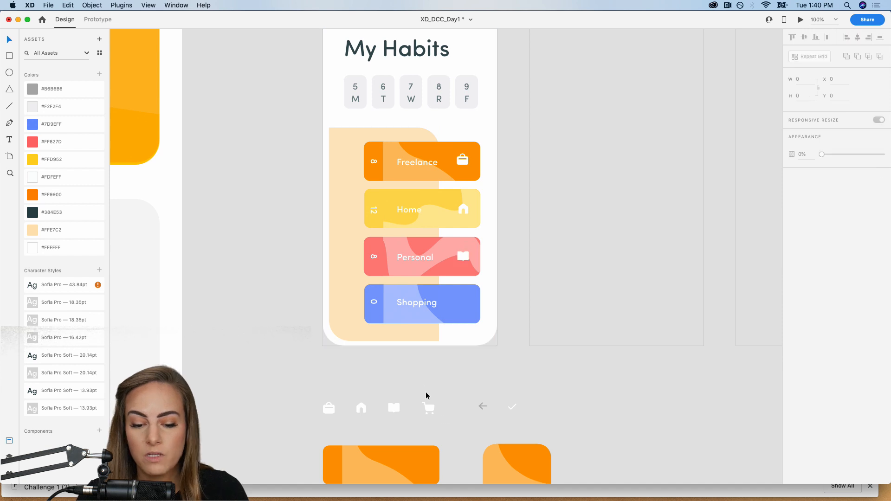
- Place a copy of the shopping cart icon on the Shopping card, aligned beneath the book icon
click(435, 409)
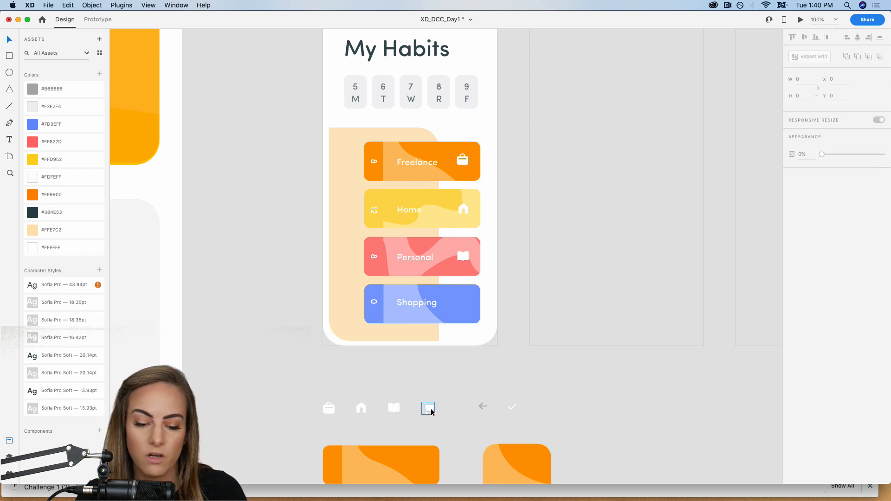
key(super+c)
click(457, 392)
drag(434, 410, 465, 305)
click(305, 325)
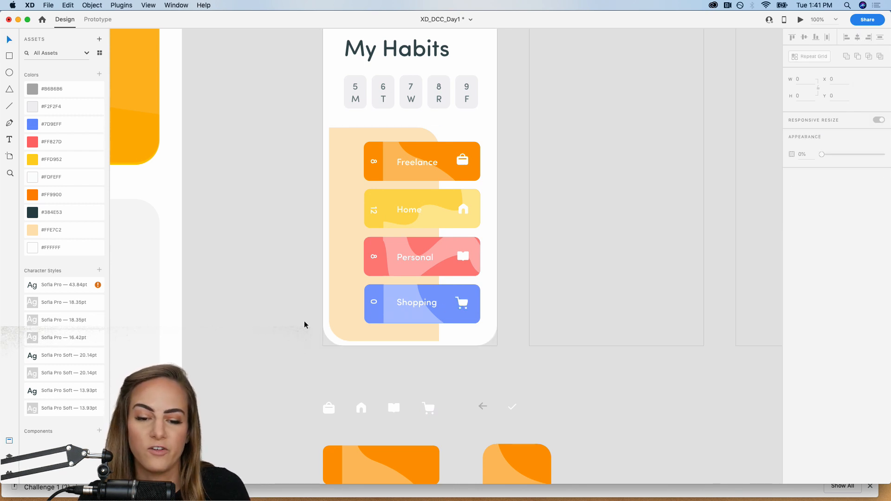
- Place a copy of the home screen's white rounded background on the "Freelance Habits- not checked" artboard
scroll(305, 324, right, 3)
scroll(305, 325, up, 1)
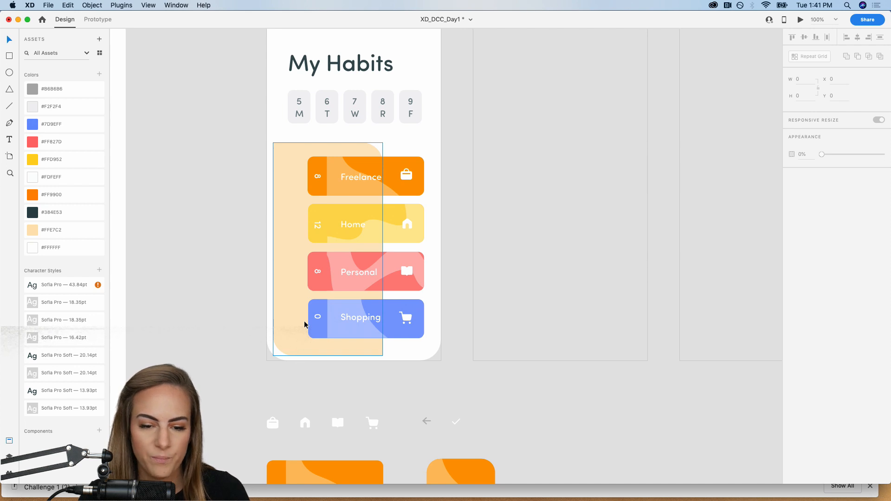
scroll(305, 324, up, 5)
scroll(304, 324, right, 4)
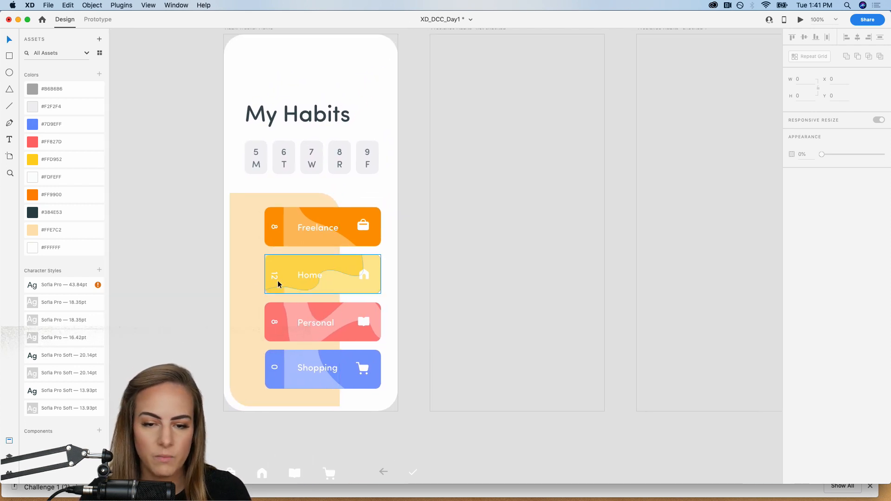
scroll(291, 295, right, 4)
scroll(291, 294, up, 2)
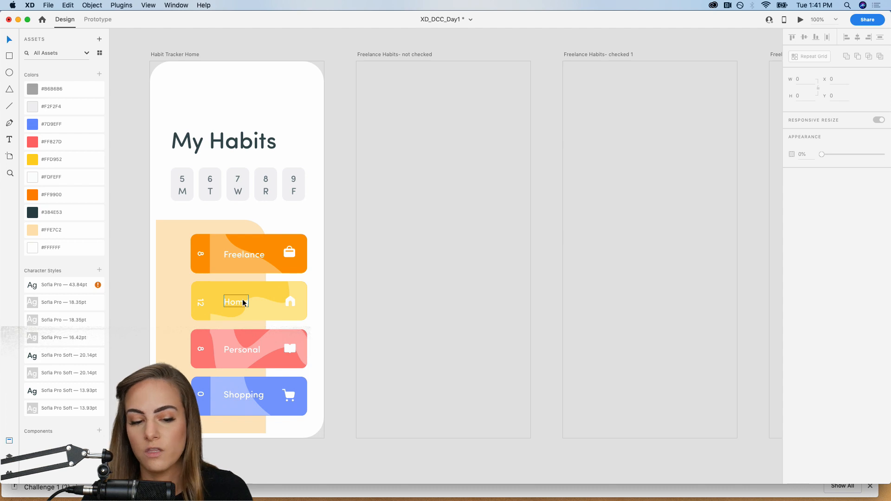
click(302, 115)
click(394, 118)
key(cmd+v)
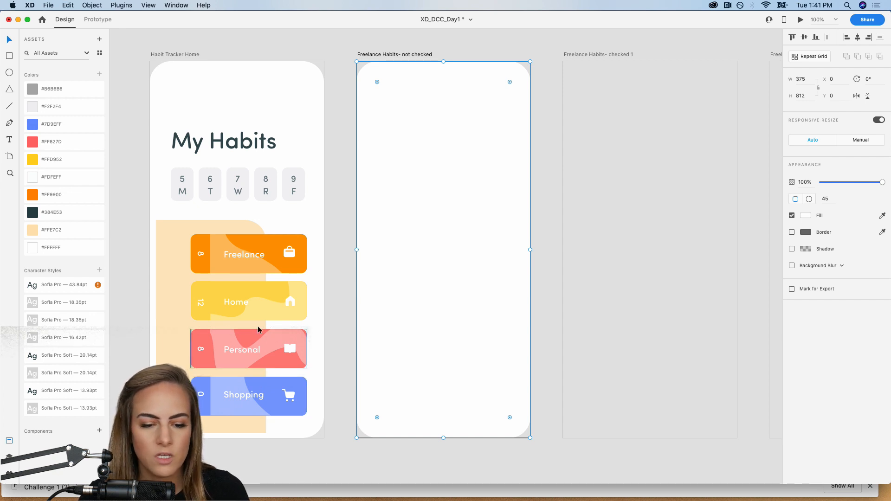
- Add a second background copy on the "Freelance Habits- not checked" artboard, shrink it to about 359 × 779 and fill it with #FFE7C2
click(267, 249)
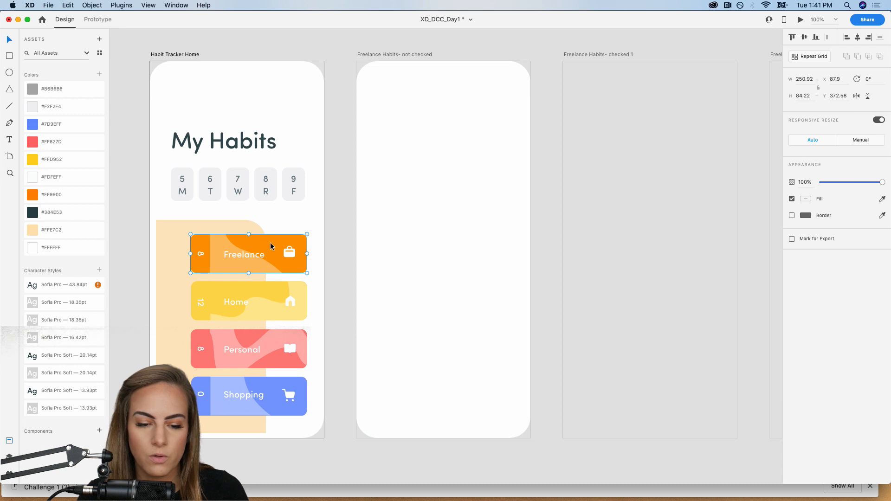
click(426, 163)
key(cmd+v)
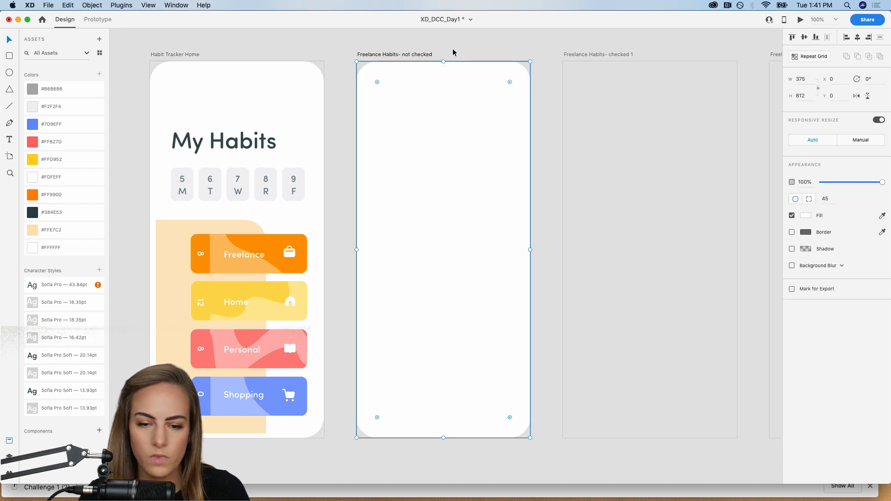
drag(444, 64, 444, 77)
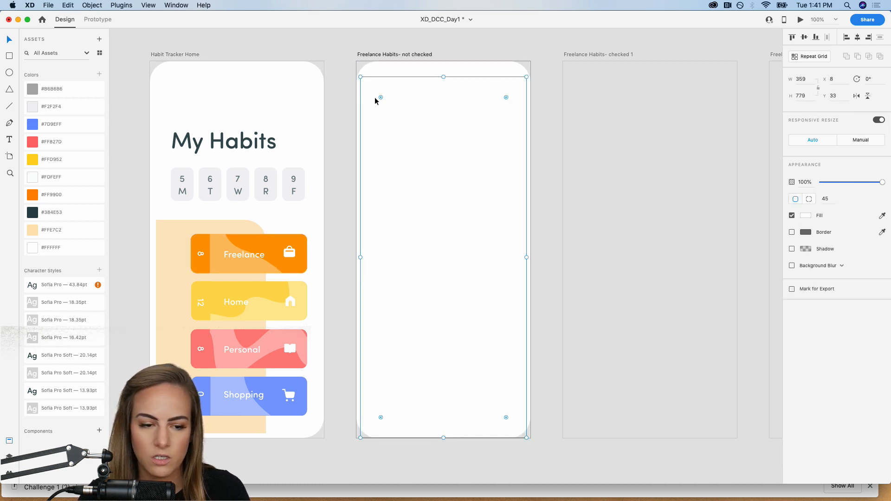
click(45, 230)
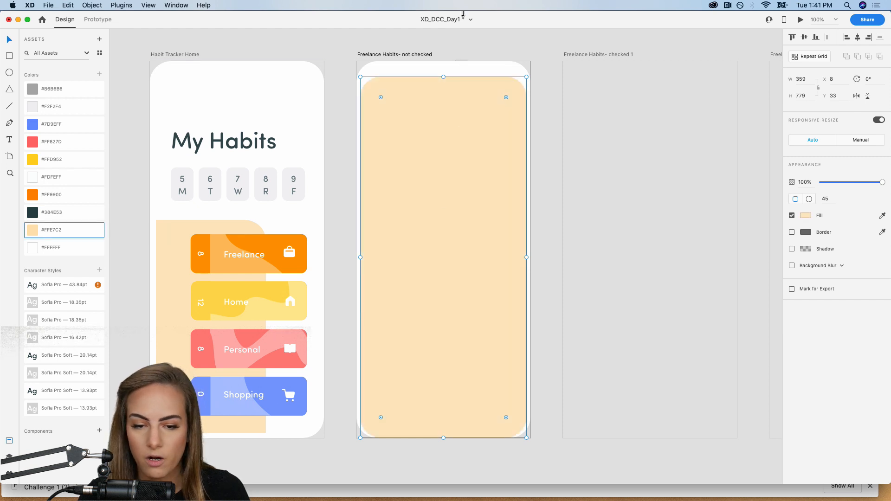
- Resize the peach rounded rectangle to about 348 × 793, inset within the white background on all sides
drag(443, 77, 443, 66)
drag(444, 438, 444, 435)
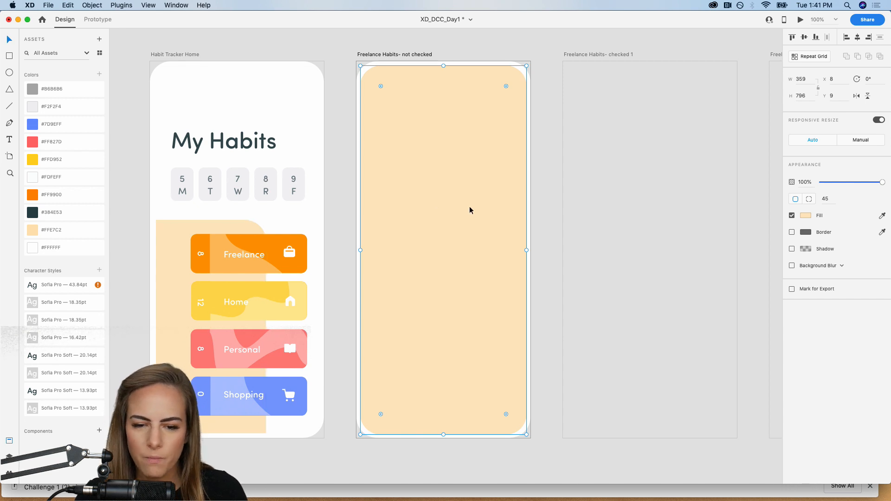
drag(362, 250, 364, 250)
drag(525, 250, 522, 250)
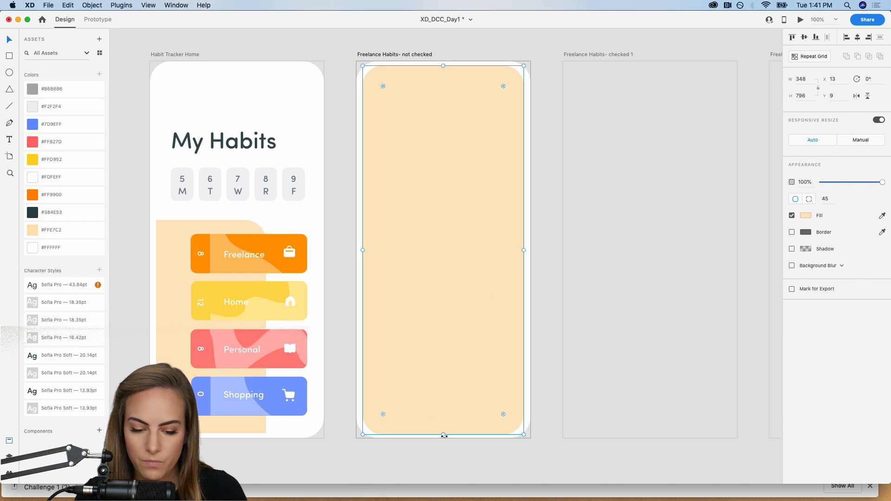
drag(443, 436, 443, 433)
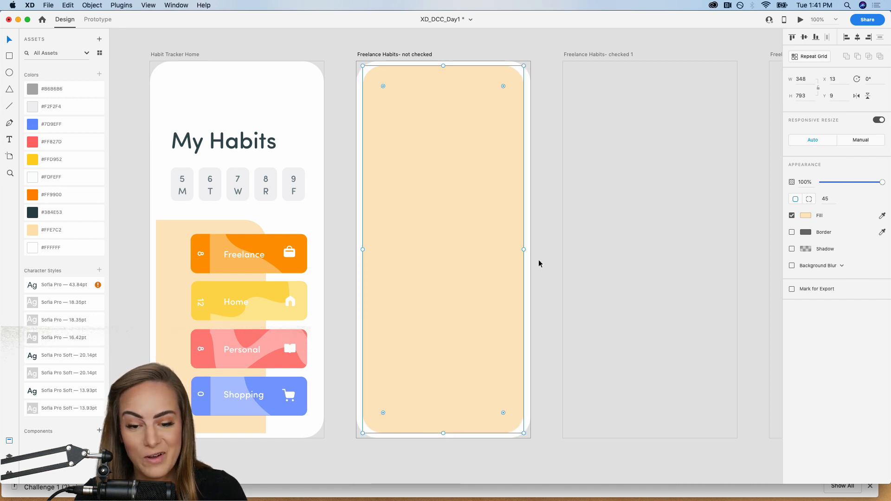
click(540, 246)
- Place another white background copy over the peach shape and lower its upper edge to about Y 141, leaving a peach header
click(425, 152)
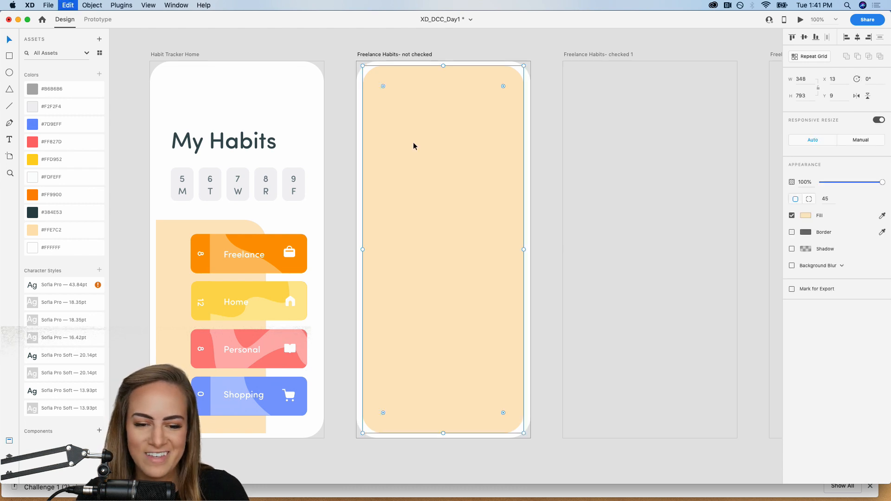
key(super+c)
click(264, 106)
key(super+c)
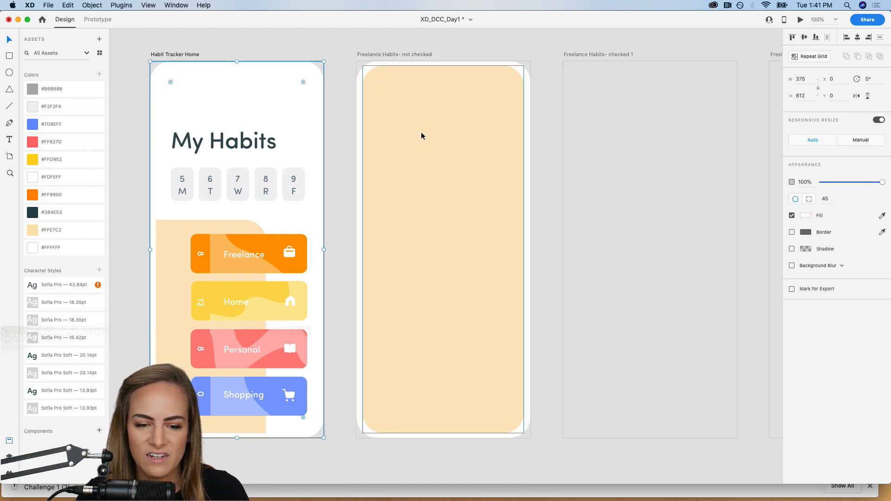
key(super+v)
drag(443, 61, 447, 127)
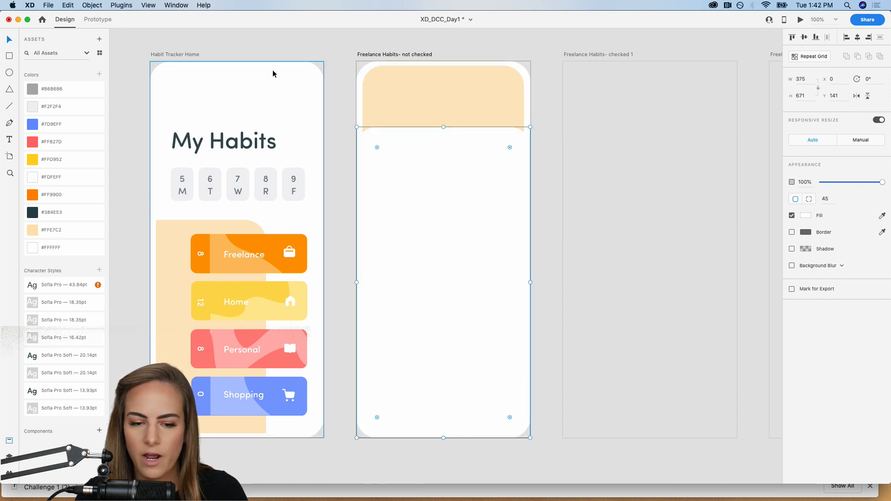
click(554, 45)
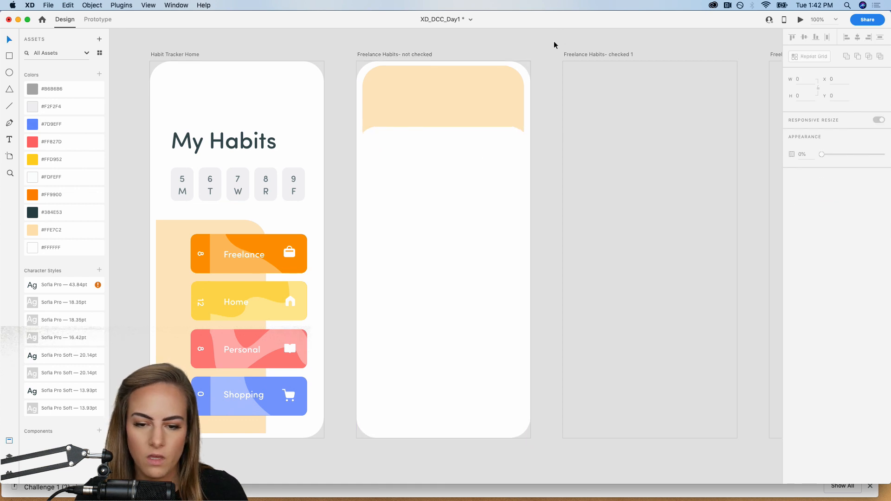
- Place a copy of the My Habits title below the peach header and change its text to Freelance Habits
click(245, 148)
key(cmd+c)
click(429, 188)
key(cmd+v)
drag(400, 148, 399, 181)
double_click(399, 180)
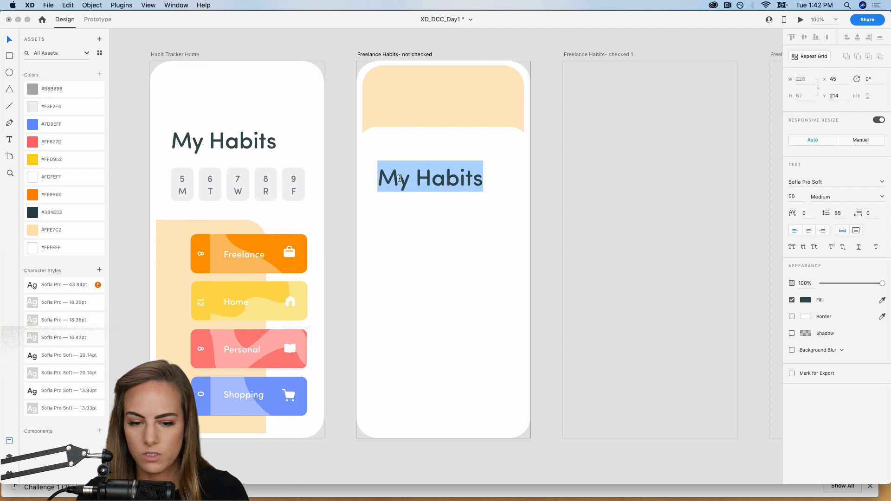
text(Freelance H)
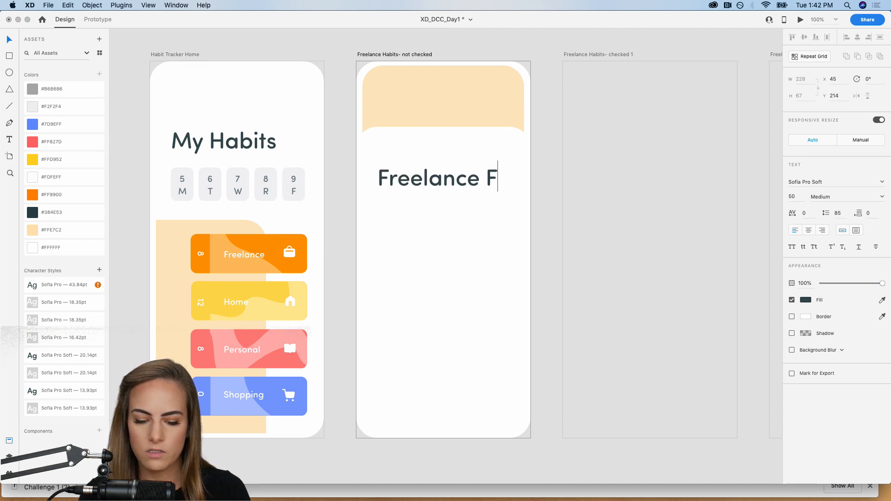
text(abits)
key(Escape)
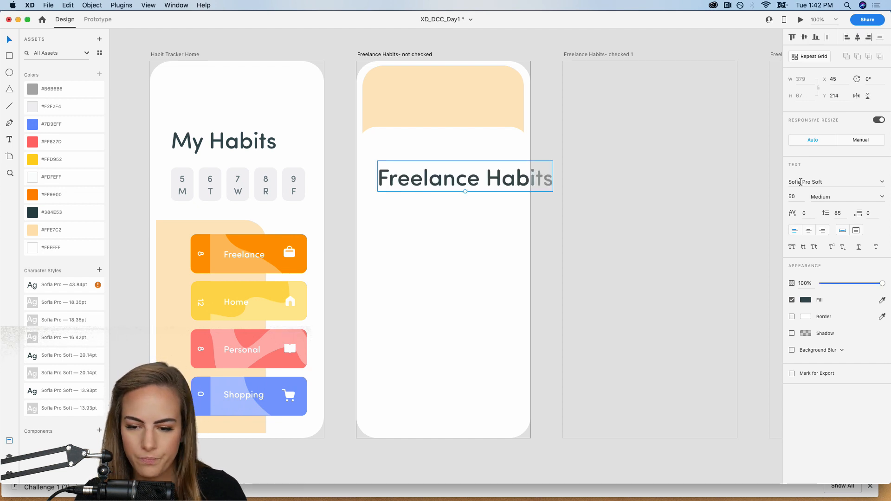
- Set the Freelance Habits title's font size to 30 and move it slightly further down the white area
click(794, 197)
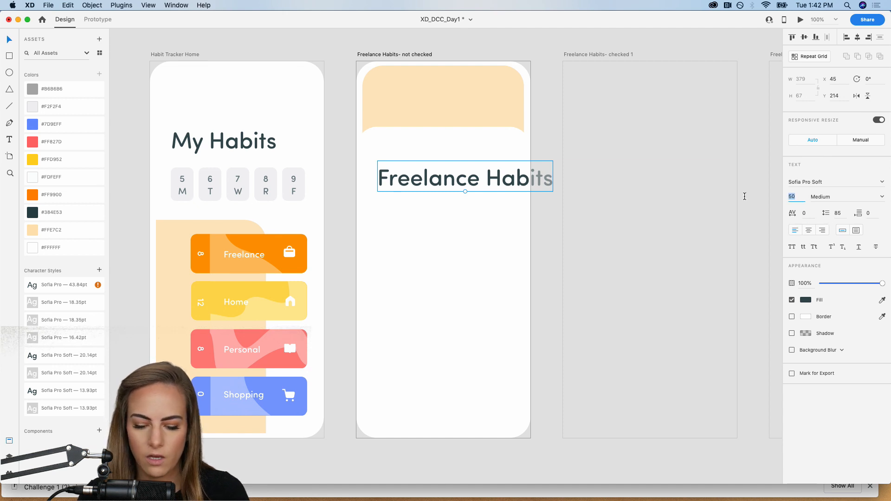
text(30)
key(Return)
drag(443, 182, 444, 207)
click(546, 183)
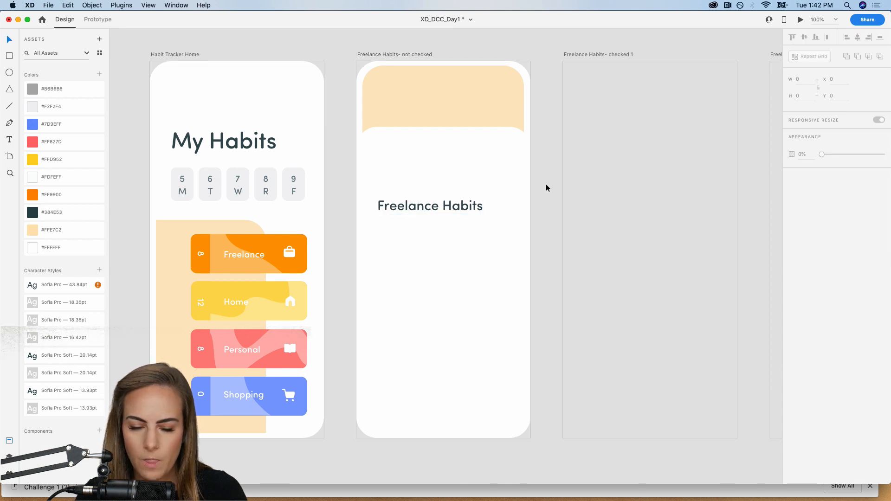
- Draw a white circle about 49 × 49 near the left side of the peach header and remove its border
scroll(360, 229, down, 2)
scroll(361, 229, down, 5)
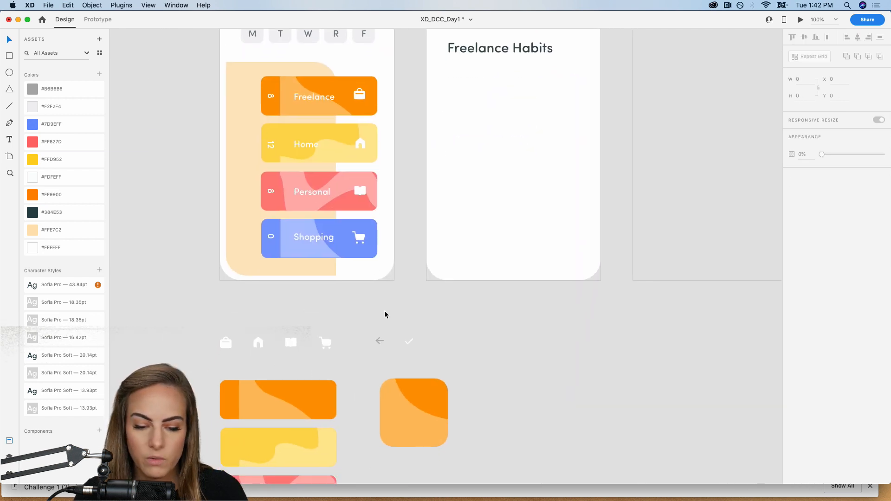
scroll(202, 175, up, 5)
scroll(202, 174, up, 3)
key(z)
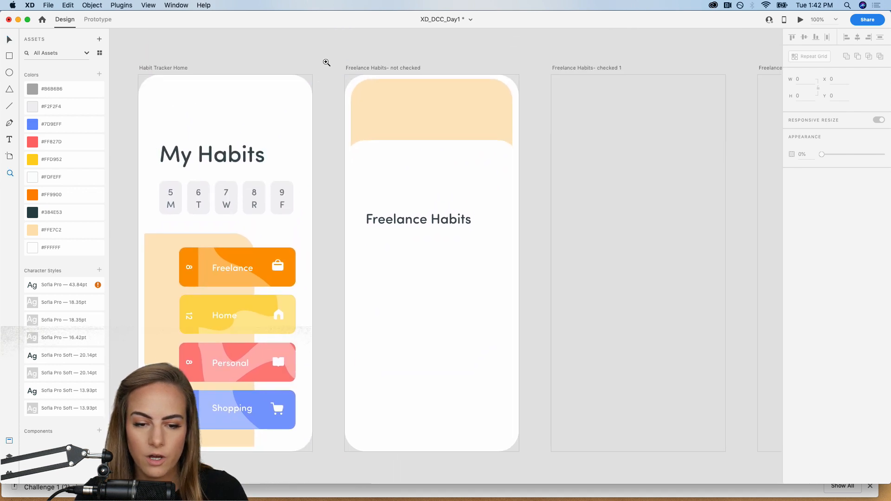
drag(326, 62, 403, 167)
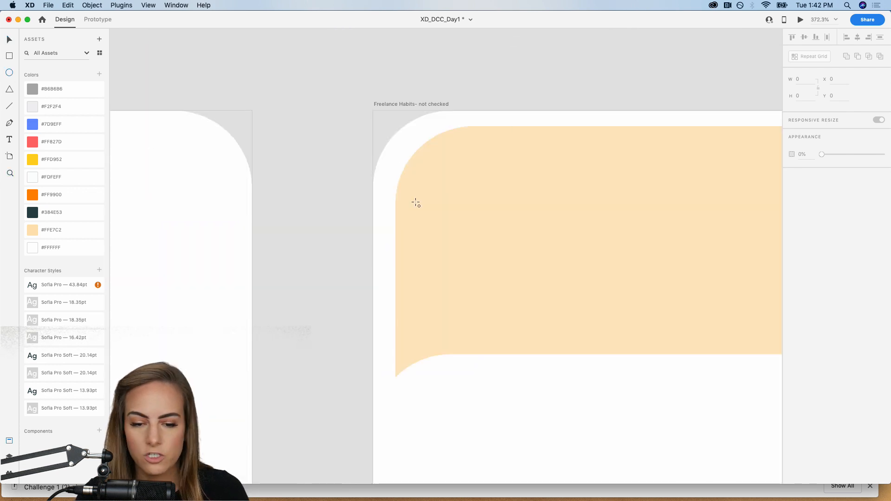
drag(443, 209, 547, 291)
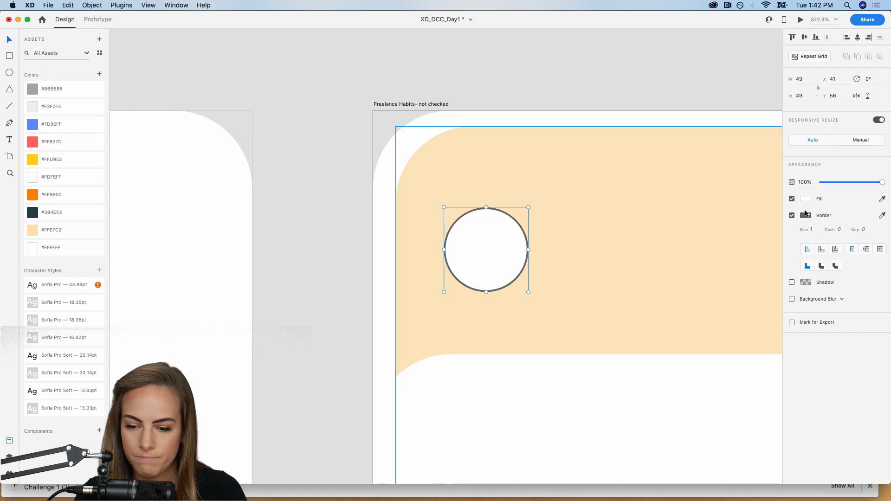
click(789, 216)
key(super+1)
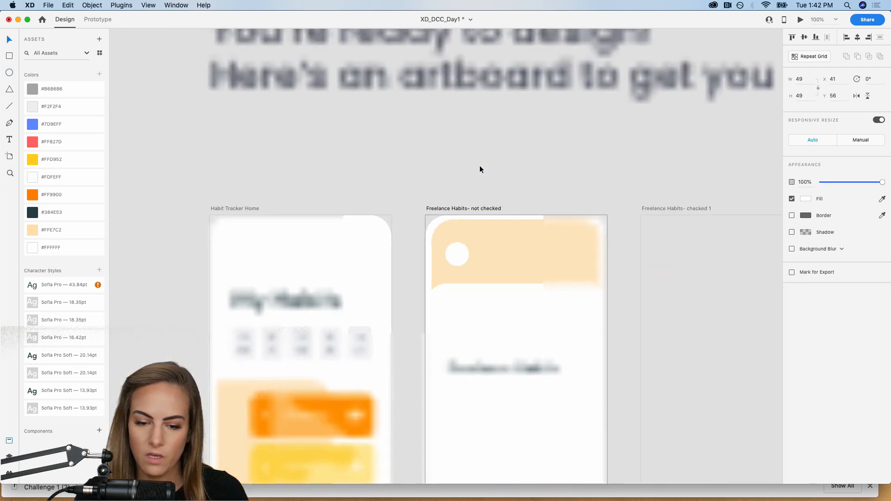
- Place a copy of the grey back arrow on the white header circle and align both by their centers and middles
scroll(480, 169, down, 5)
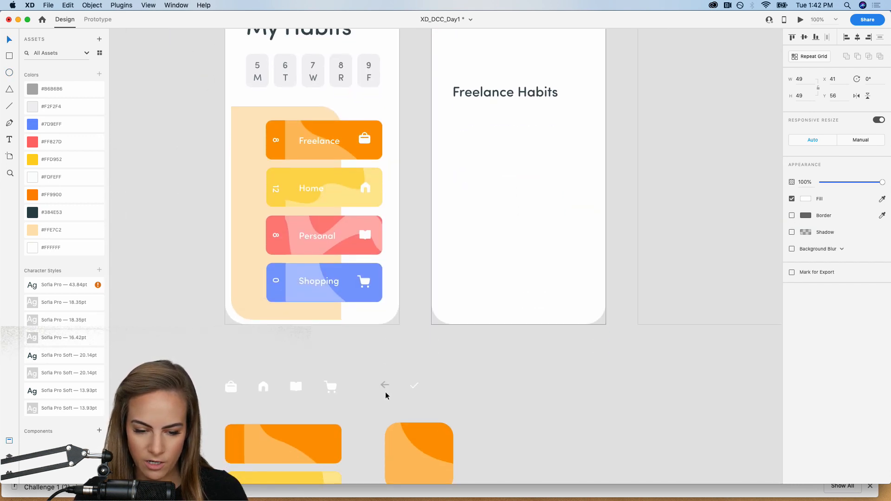
click(384, 386)
scroll(386, 385, up, 11)
key(z)
drag(366, 231, 502, 312)
key(v)
key(super+v)
drag(446, 258, 392, 235)
shift+click(398, 219)
key(shift+c)
key(shift+m)
key(super+1)
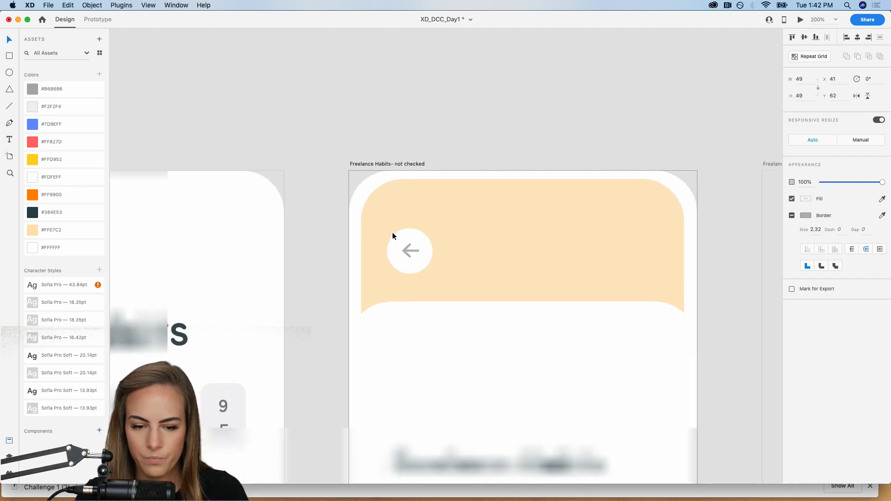
click(347, 170)
- Place a copy of the orange square tile below the peach header and move the Freelance Habits title beneath it at Y 343
scroll(348, 169, down, 5)
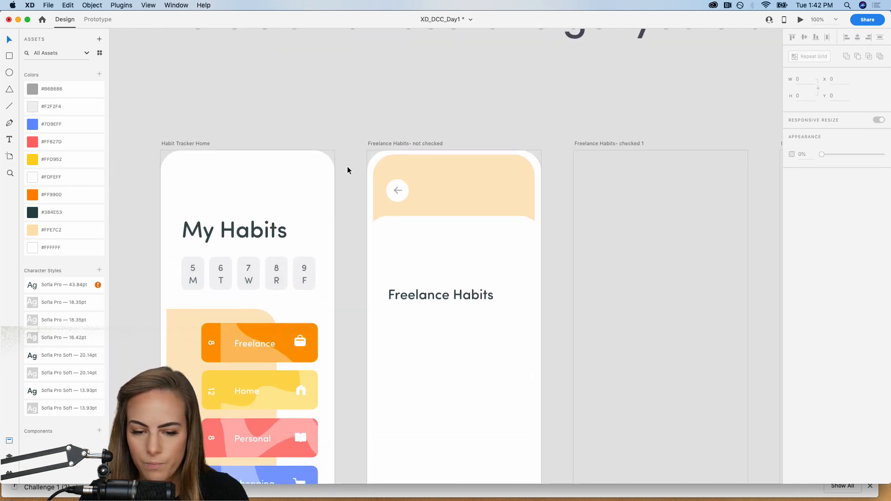
scroll(348, 170, down, 5)
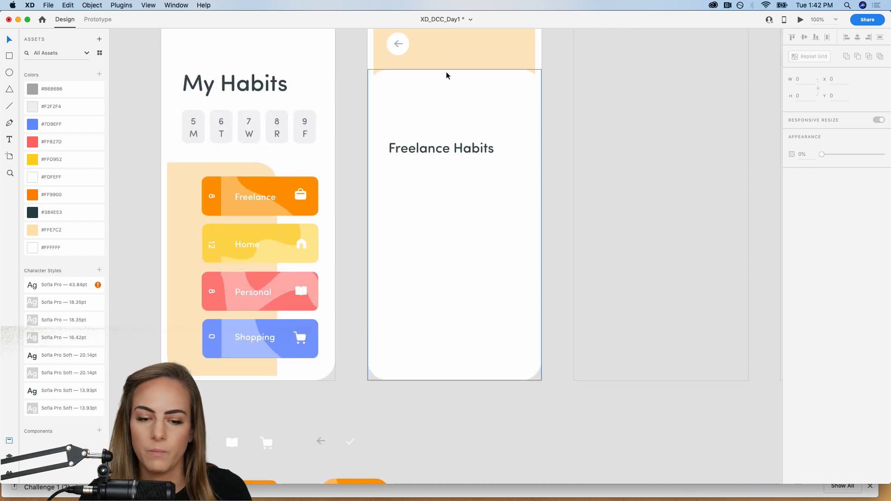
scroll(411, 121, down, 2)
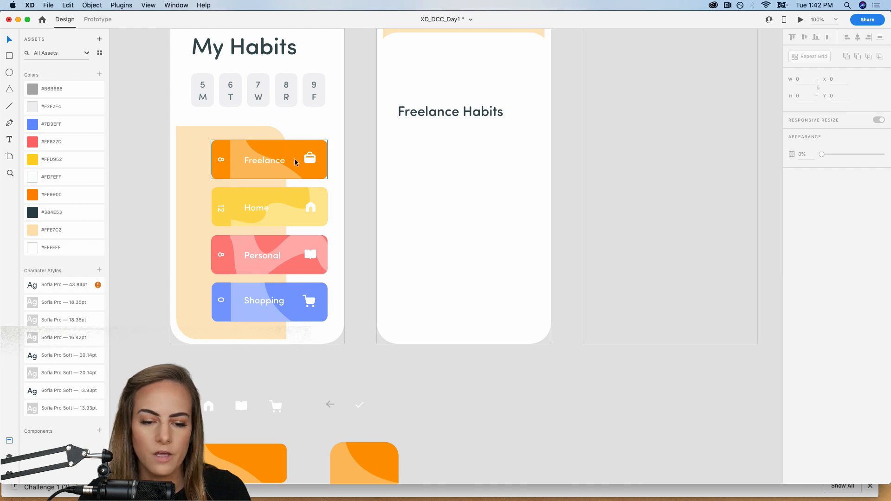
scroll(309, 162, down, 5)
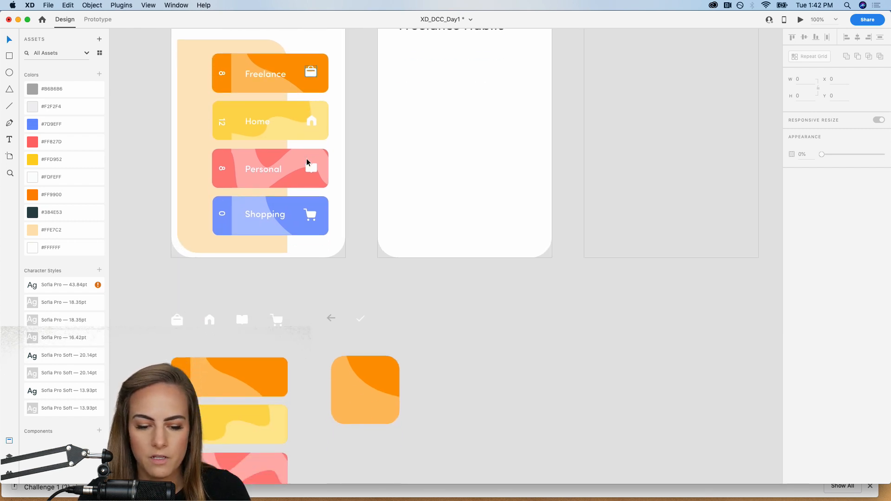
click(370, 381)
scroll(369, 381, up, 6)
key(z)
drag(348, 43, 441, 157)
key(v)
key(super+v)
drag(444, 283, 502, 320)
key(super+1)
click(495, 300)
- Copy the Freelance card's briefcase icon onto the orange square tile, enlarge it to about 44 × 42 and center it
scroll(505, 321, down, 5)
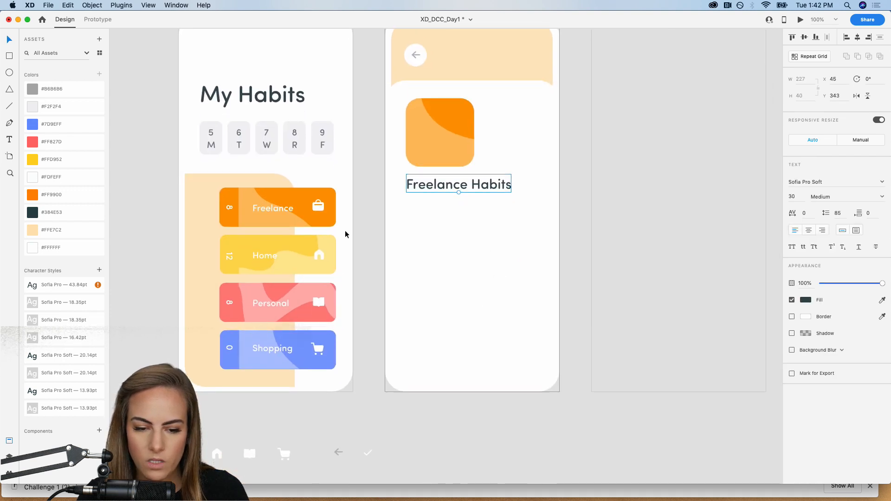
double_click(332, 334)
key(z)
drag(390, 69, 511, 229)
key(v)
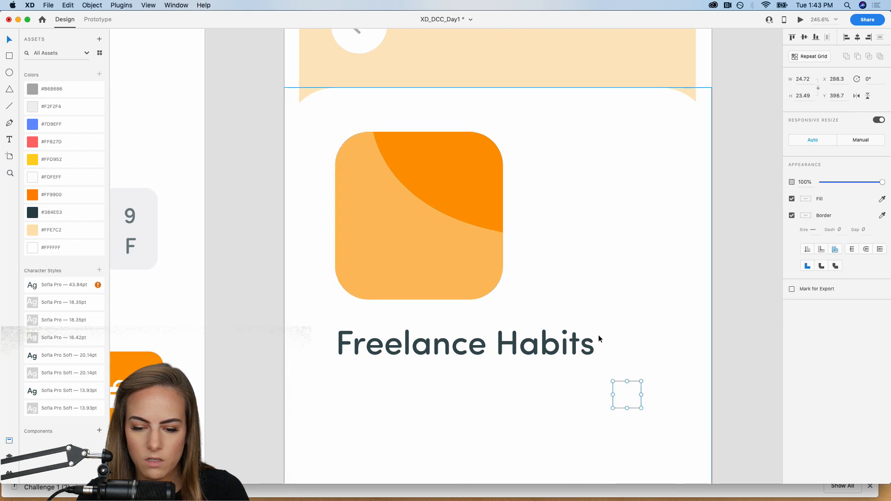
drag(625, 395, 462, 185)
drag(434, 221, 430, 225)
key(super+1)
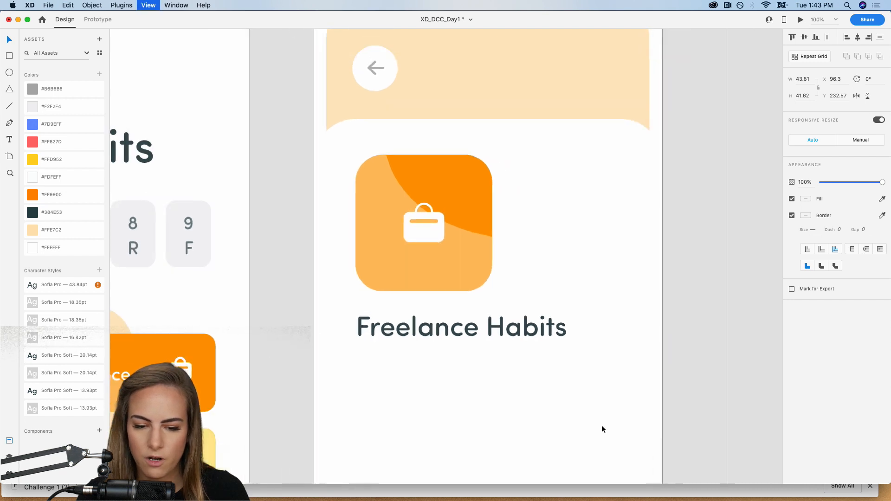
click(572, 397)
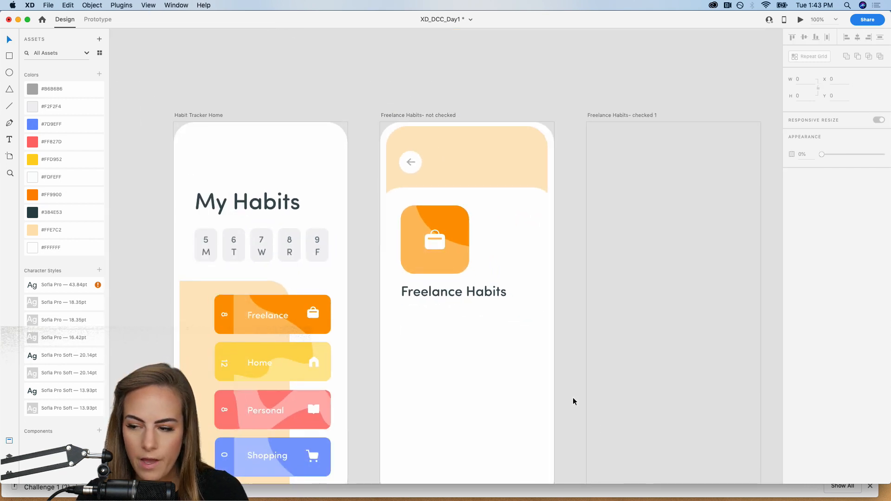
- Place a copy of the Freelance Habits title below it at Y 406 and change the copy's text to "Check emails"
scroll(573, 397, down, 5)
scroll(572, 401, down, 5)
scroll(572, 401, up, 6)
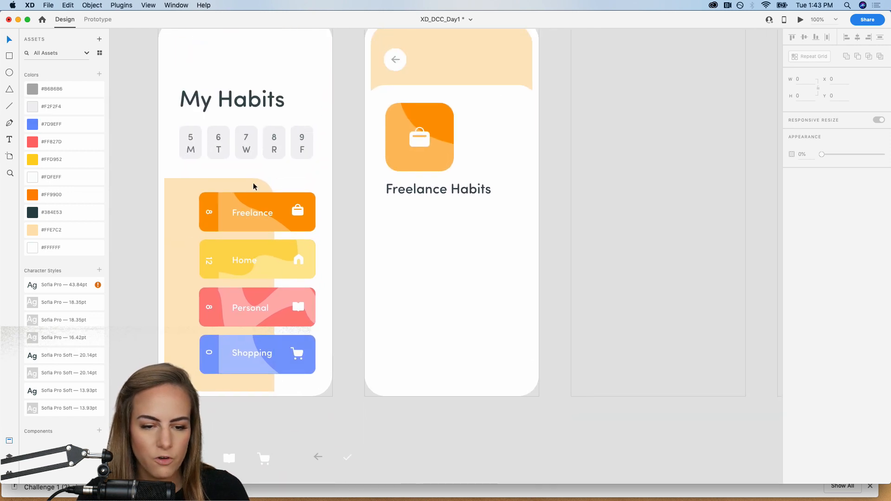
click(418, 193)
drag(418, 193, 412, 221)
double_click(413, 220)
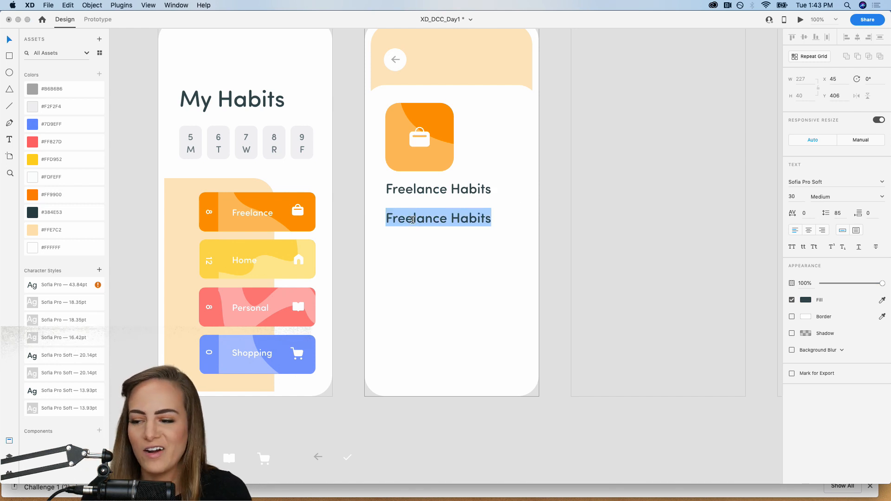
text(Check emails)
key(Escape)
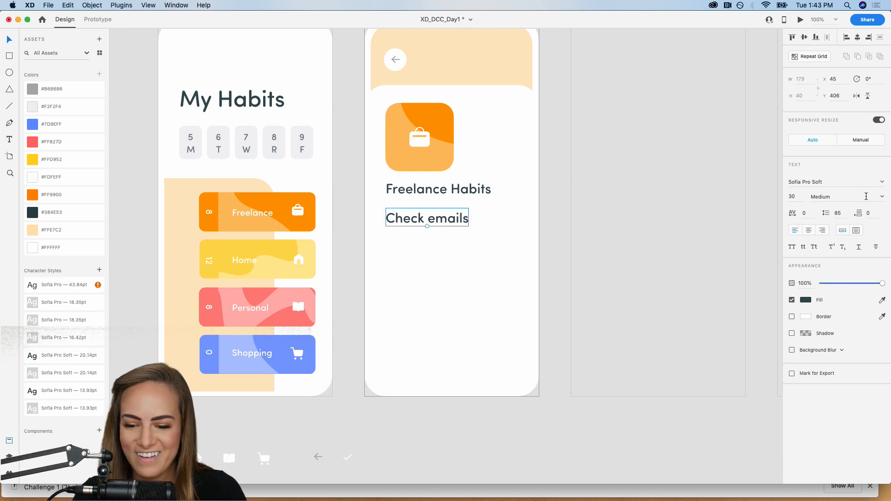
- Format the Check emails text at size 20 with the grey #B6B6B6 color and 100% opacity
click(795, 196)
text(20)
key(Return)
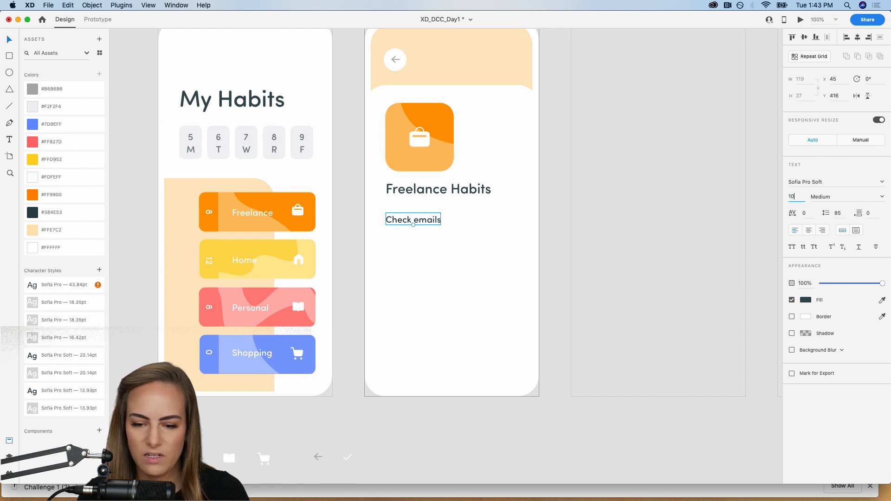
click(848, 284)
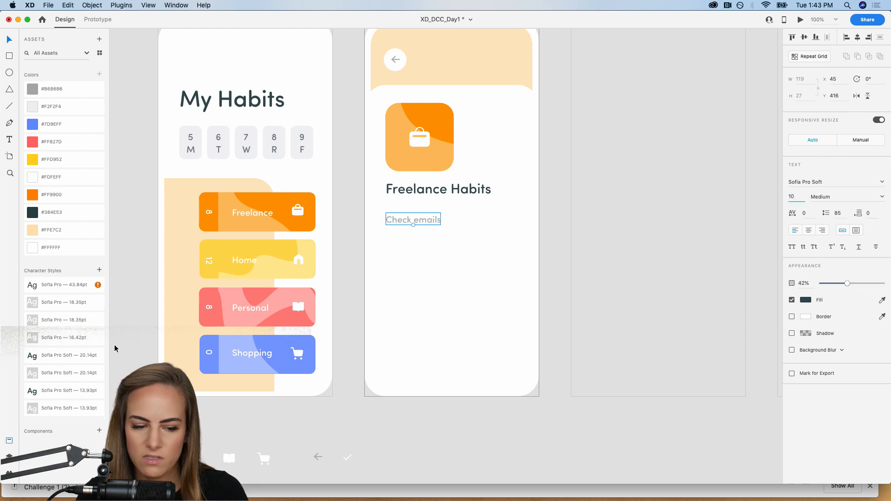
click(61, 89)
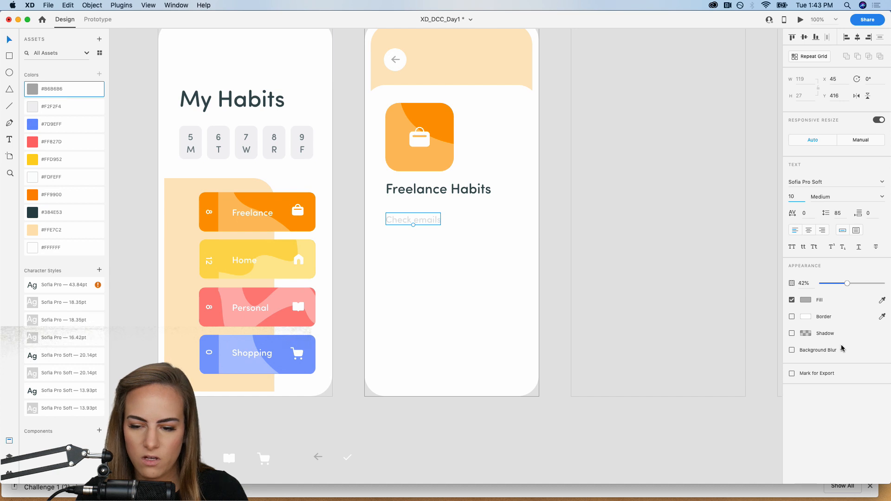
drag(847, 283, 888, 283)
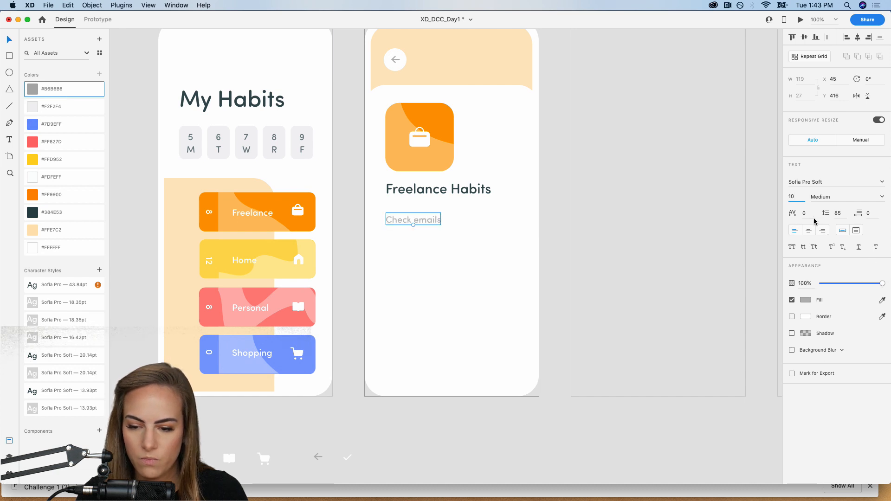
- Turn the Check emails text into a vertical repeat grid of six spaced rows, about 369 high
click(809, 57)
drag(413, 227, 413, 366)
drag(418, 230, 417, 238)
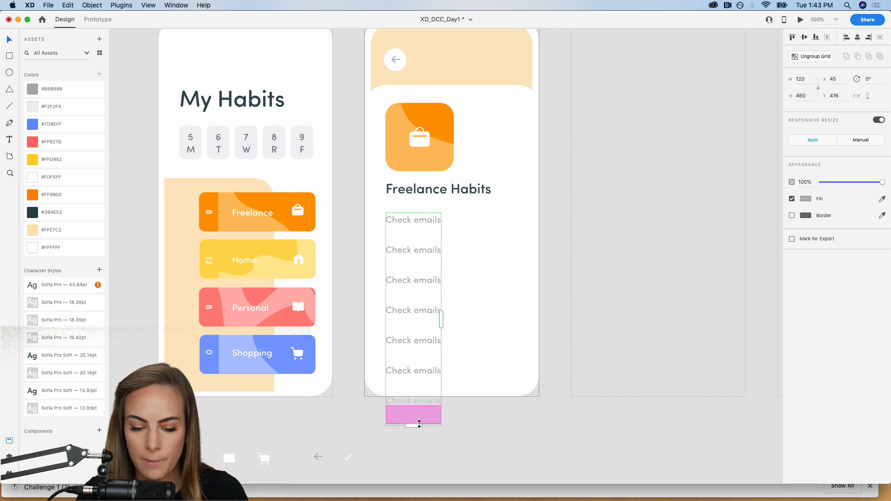
drag(418, 427, 413, 384)
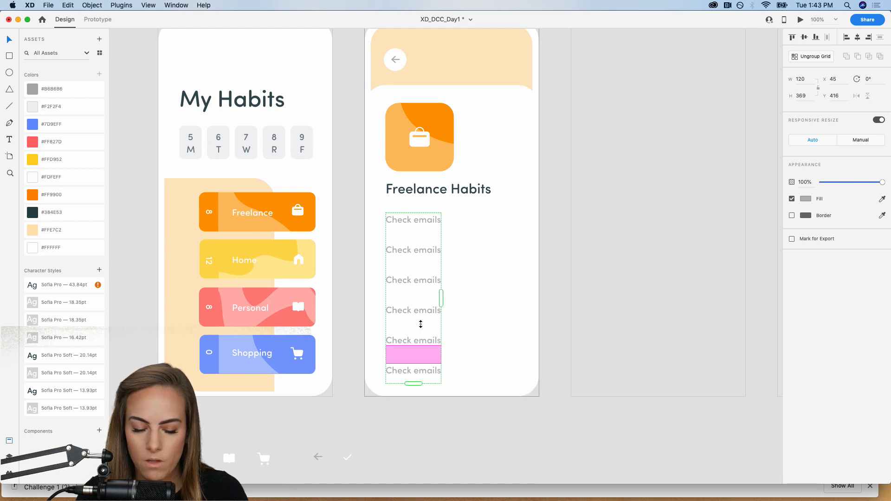
- Change the second habit row's text to "Post to socials"
double_click(415, 253)
double_click(416, 252)
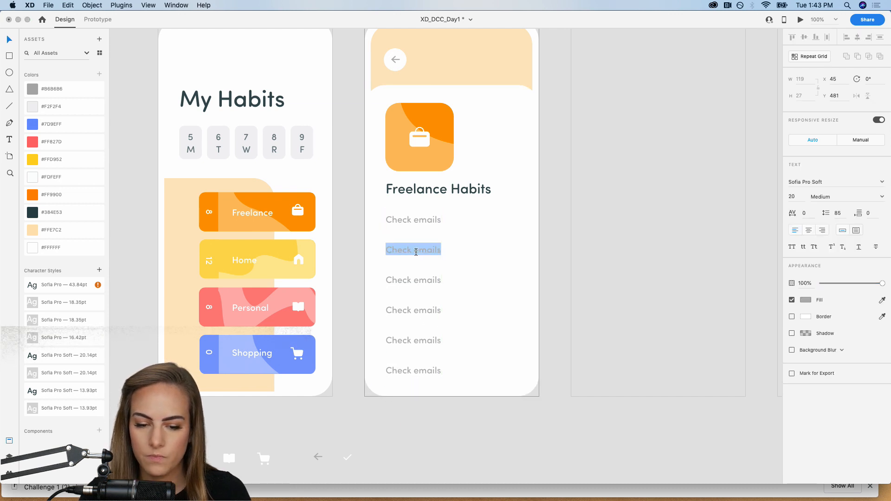
text(Po)
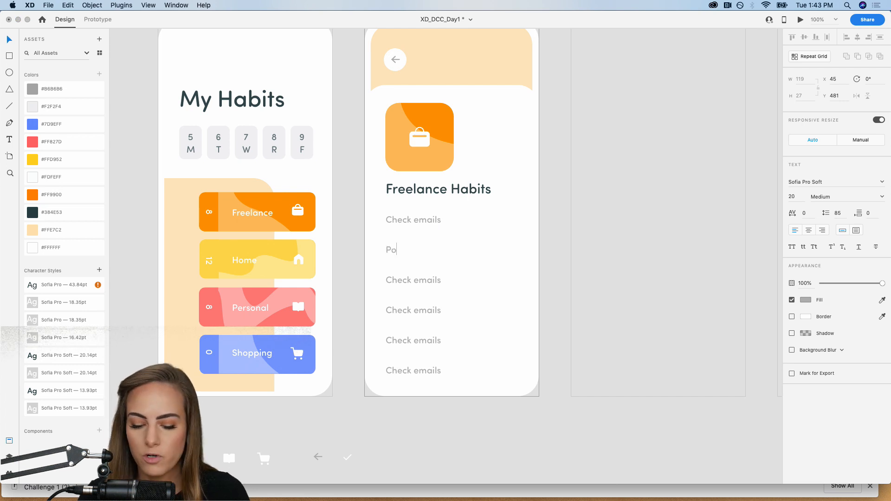
text(st ti social)
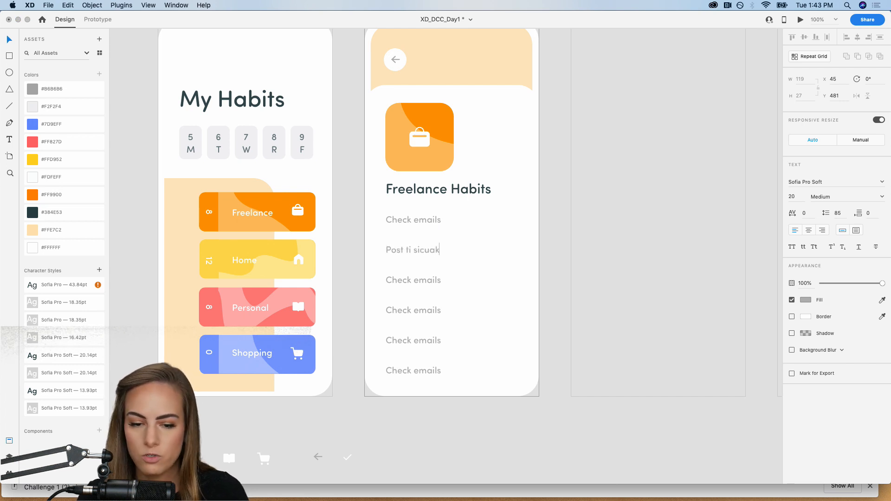
key(BackSpace)
key(BackSpace)
key(BackSpace)
key(BackSpace)
key(BackSpace)
key(BackSpace)
key(BackSpace)
key(BackSpace)
key(BackSpace)
text(o socials)
- Change the third habit row to "Send newsletter" and the fourth to "Check expenses"
double_click(419, 281)
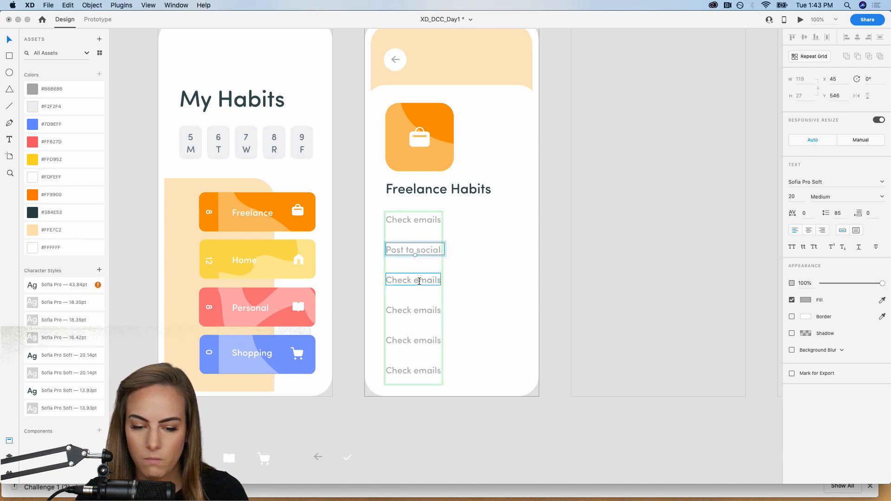
text(Send )
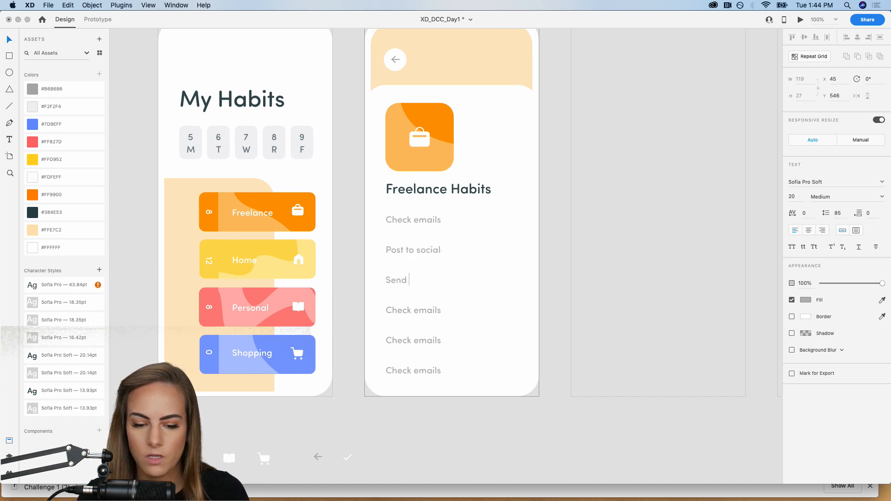
text(newsletter)
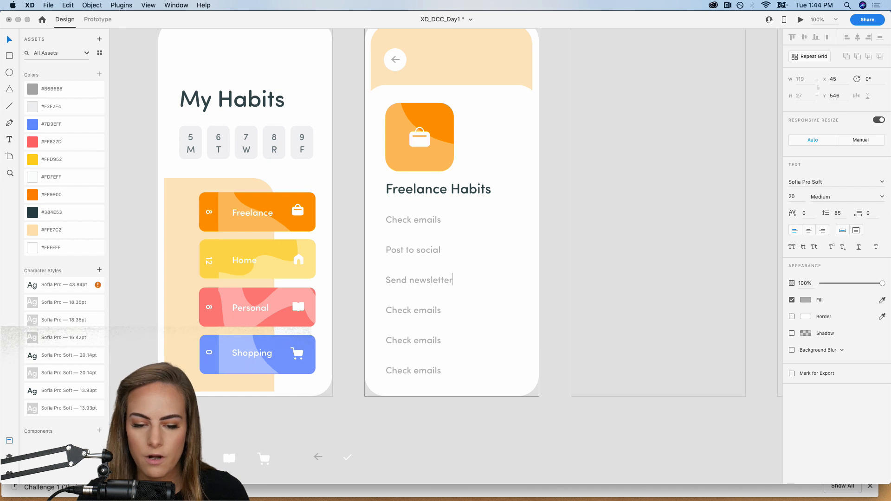
double_click(406, 310)
text(Chec)
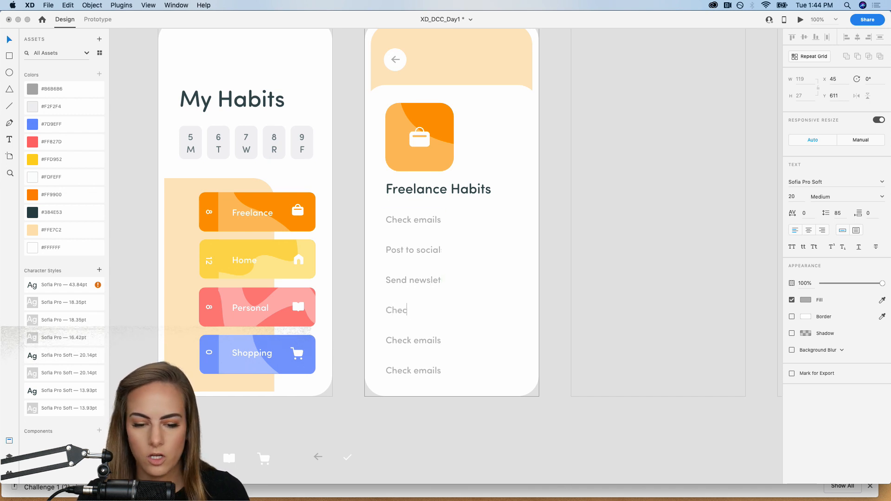
text(k expenses)
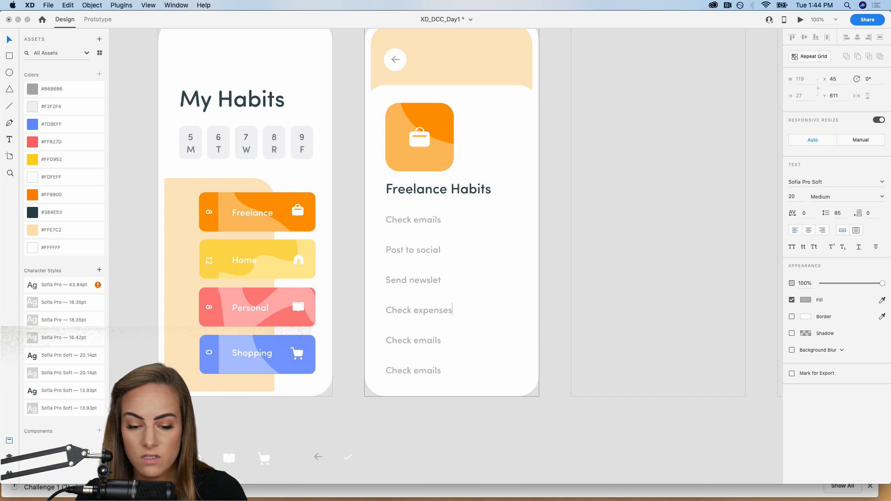
- Change the fifth habit row to "Monitor SEO" and the sixth to "Answer inquiries"
double_click(395, 340)
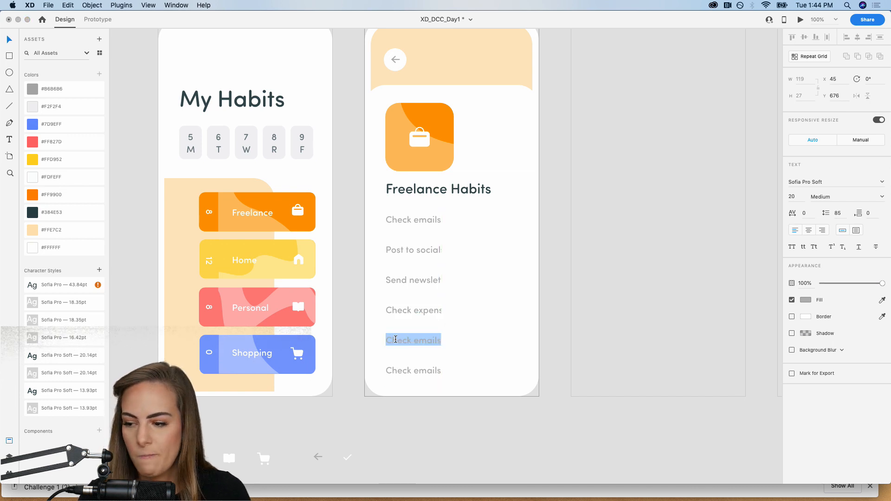
text(Monitor SEO)
double_click(395, 370)
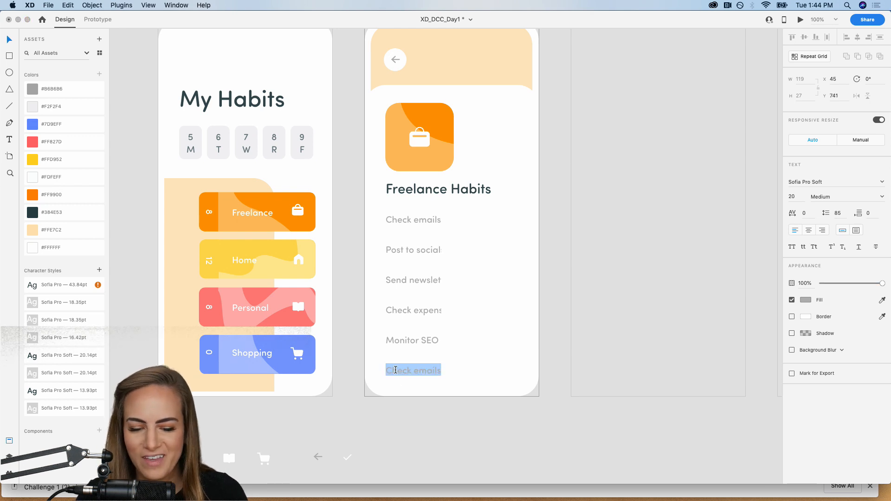
text(Answer in)
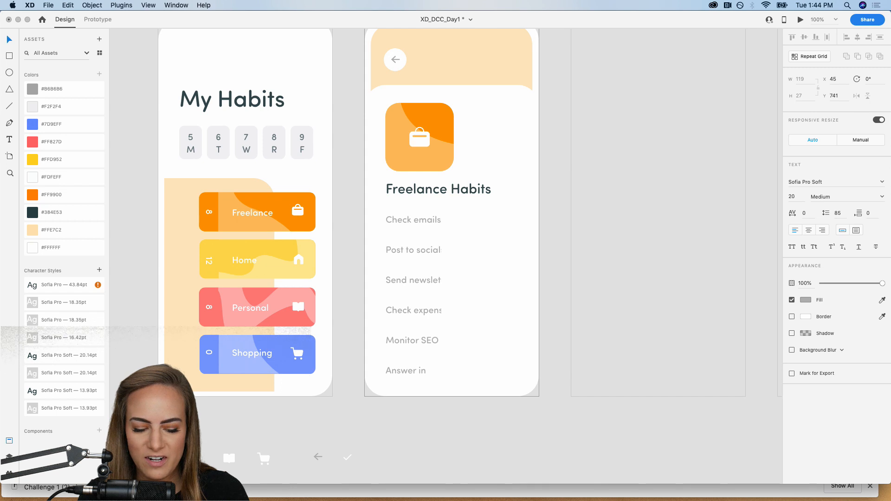
text(quiries)
key(Escape)
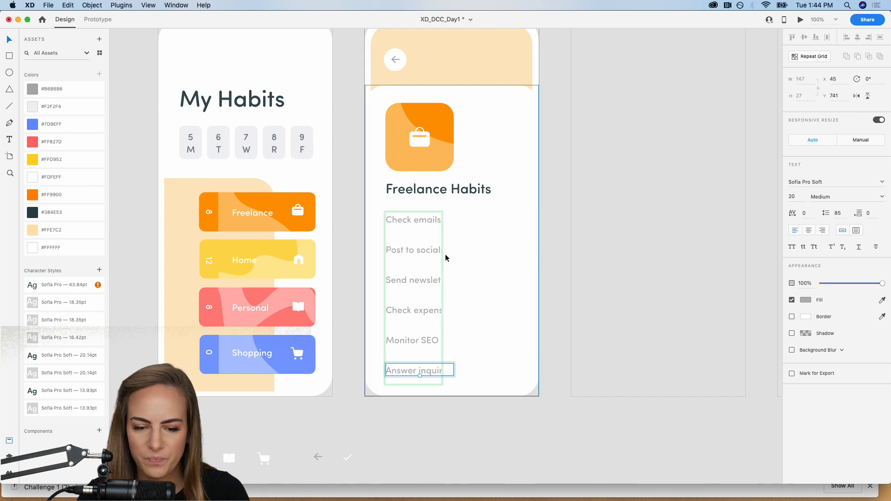
- Widen the habit list's repeat grid to about 164 so it fits the full labels in a single column
click(471, 389)
click(428, 315)
drag(441, 299, 480, 298)
mouse_move(452, 250)
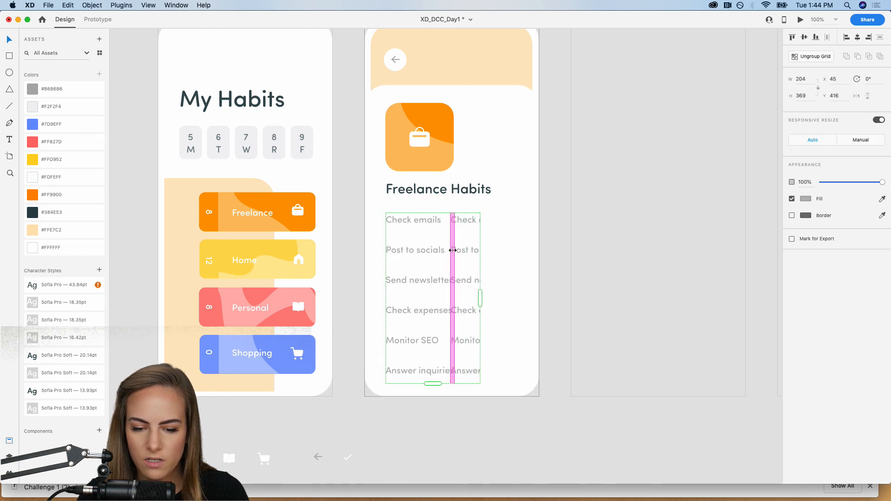
drag(452, 250, 474, 251)
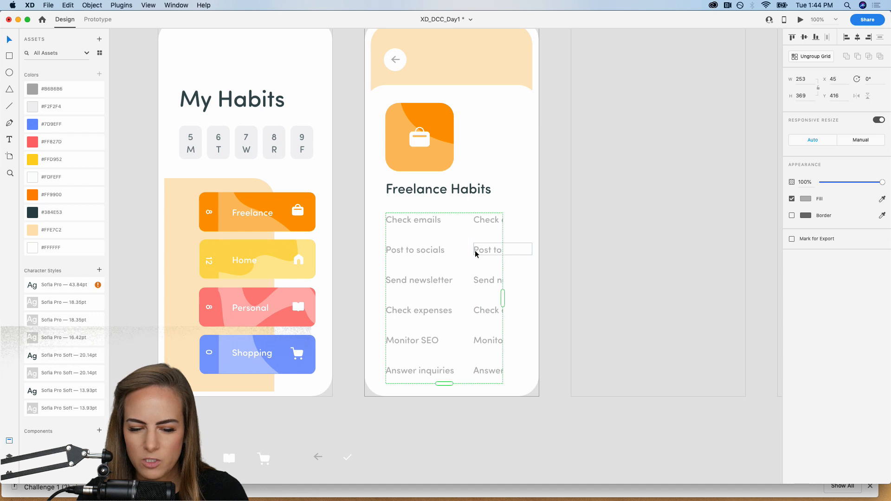
drag(505, 295, 462, 300)
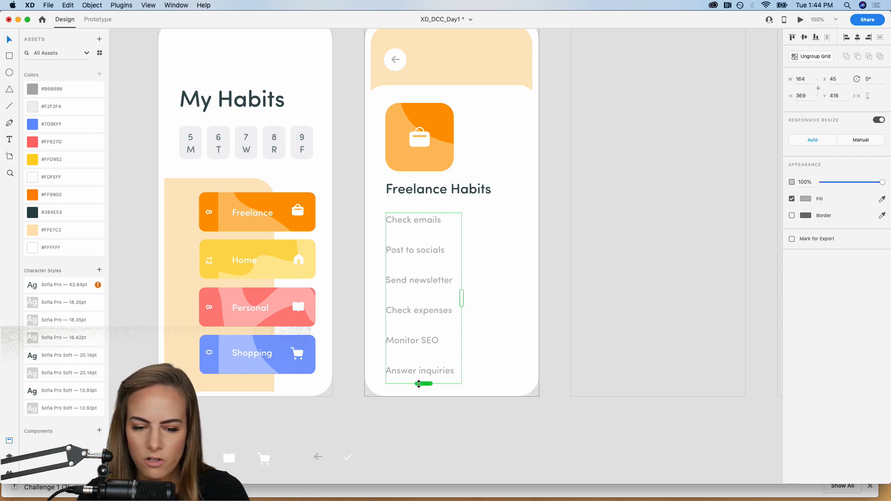
click(445, 445)
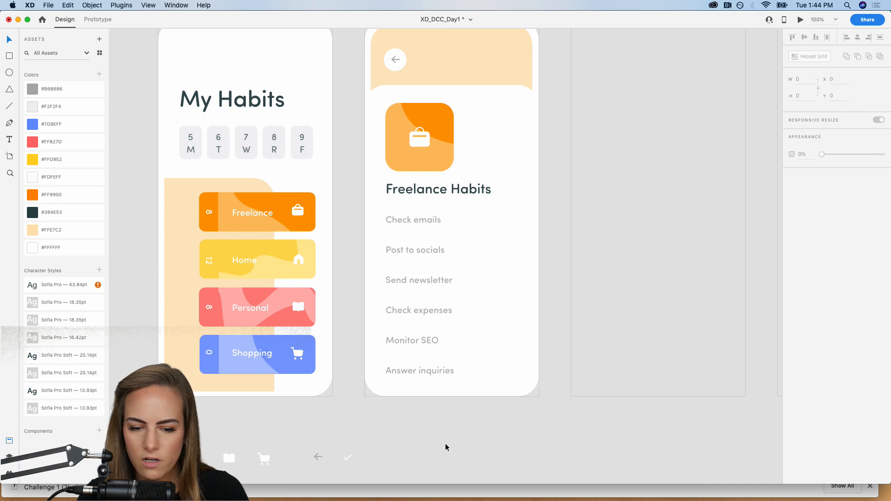
- Reduce the habit list's text size to 16 through the Check emails row
double_click(410, 228)
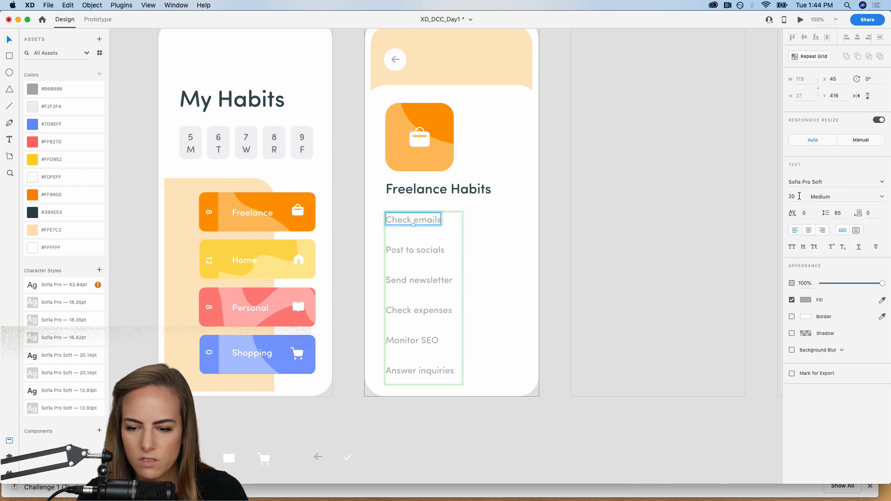
click(640, 230)
click(420, 225)
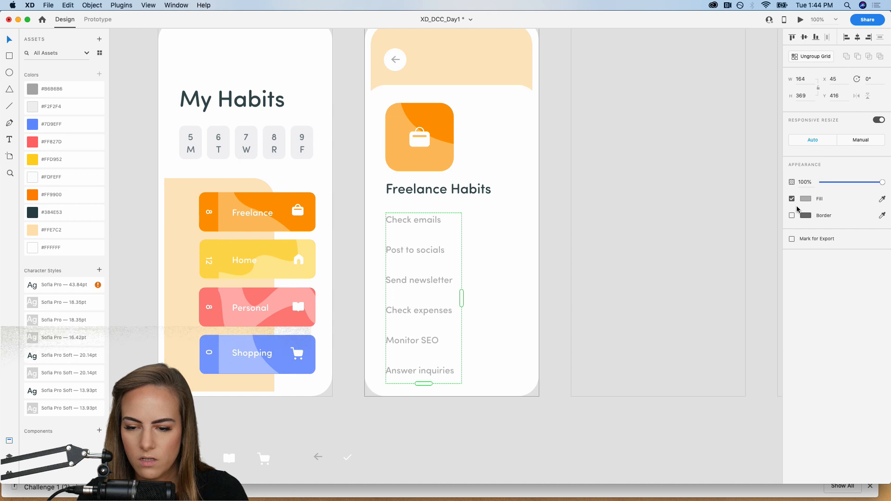
double_click(432, 220)
click(790, 198)
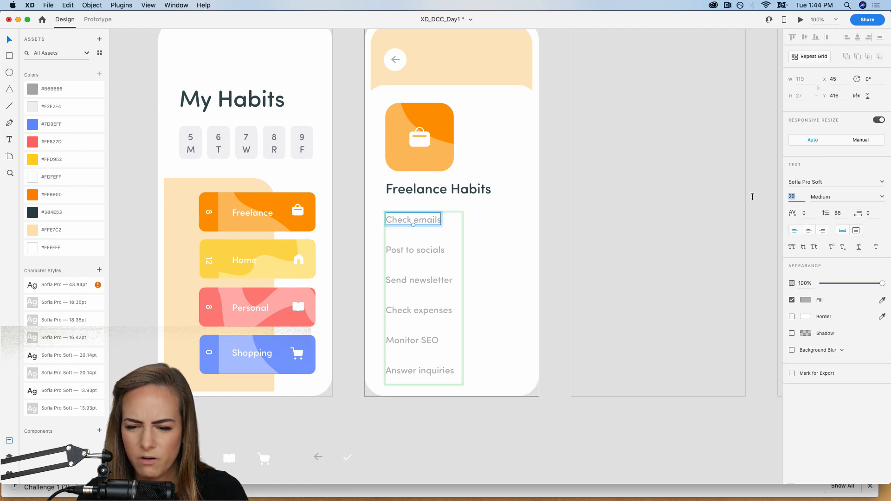
key(Down)
key(Down)
key(Down)
key(Down)
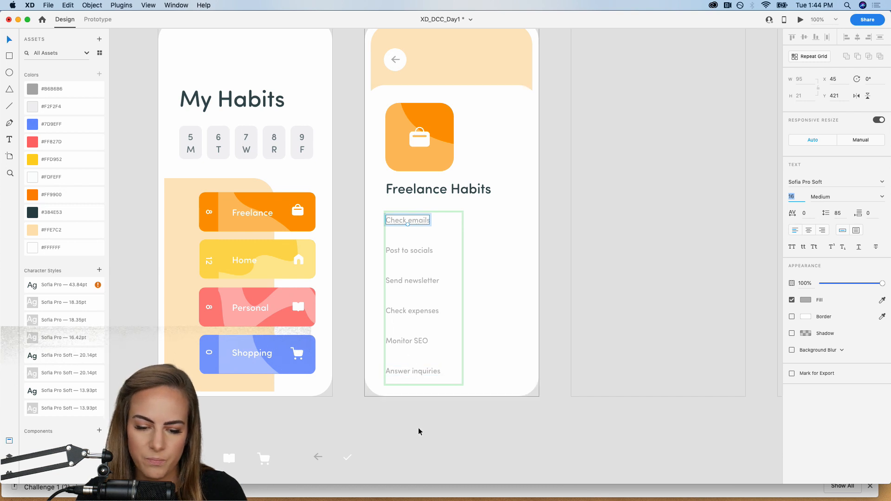
- Tighten the vertical gap between the habit rows to 40
click(419, 340)
drag(409, 357, 409, 356)
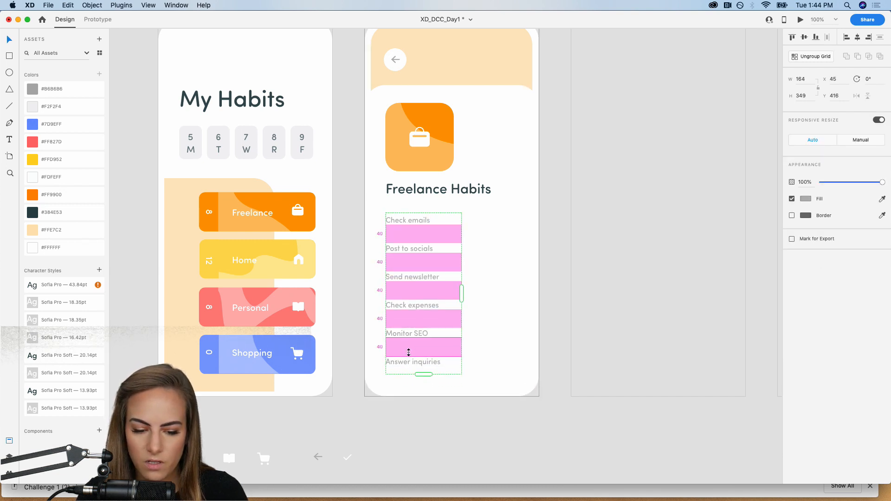
click(402, 413)
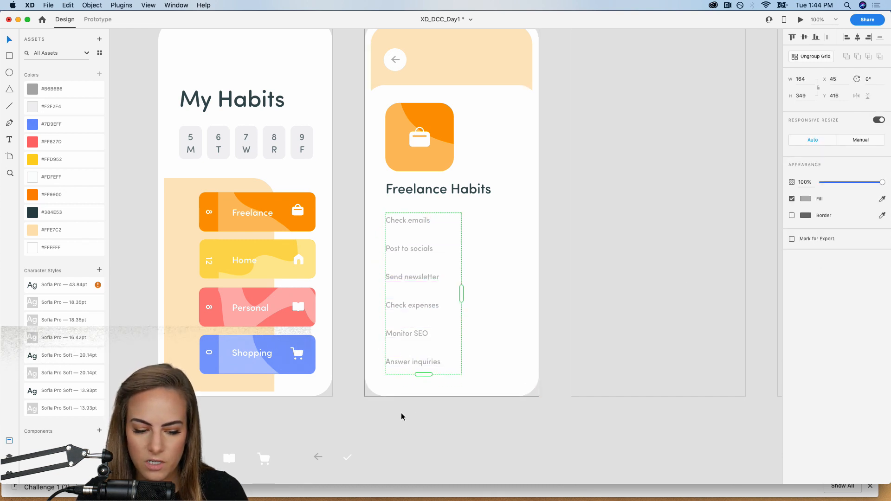
- Draw a 51 × 51 square beside Check emails, with corner radius 15, the peach #FFE7C2 fill and no border
click(8, 57)
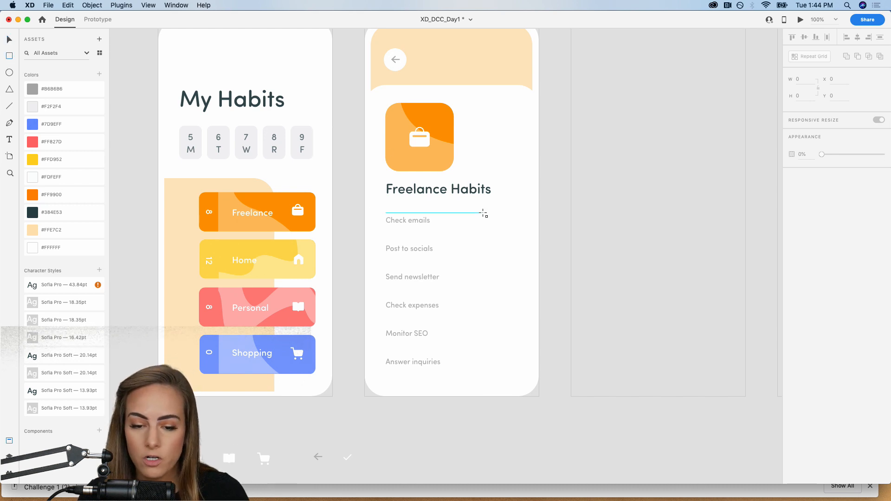
drag(495, 208, 528, 228)
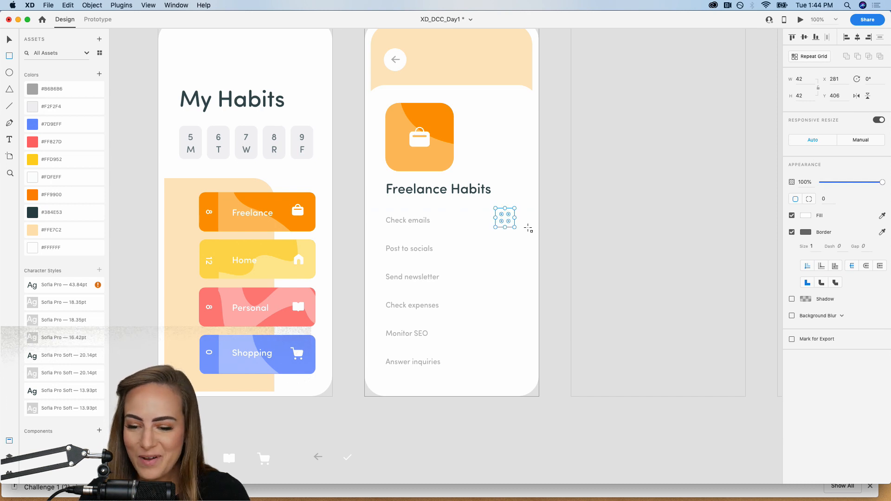
click(70, 230)
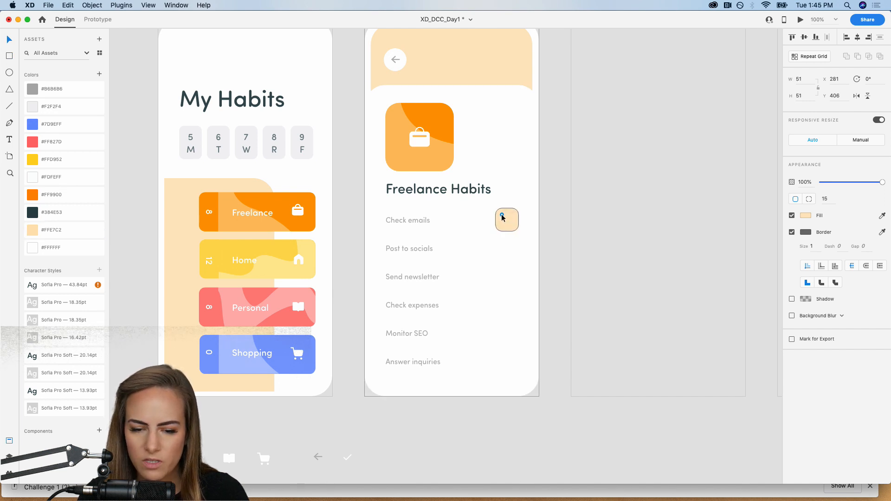
click(793, 233)
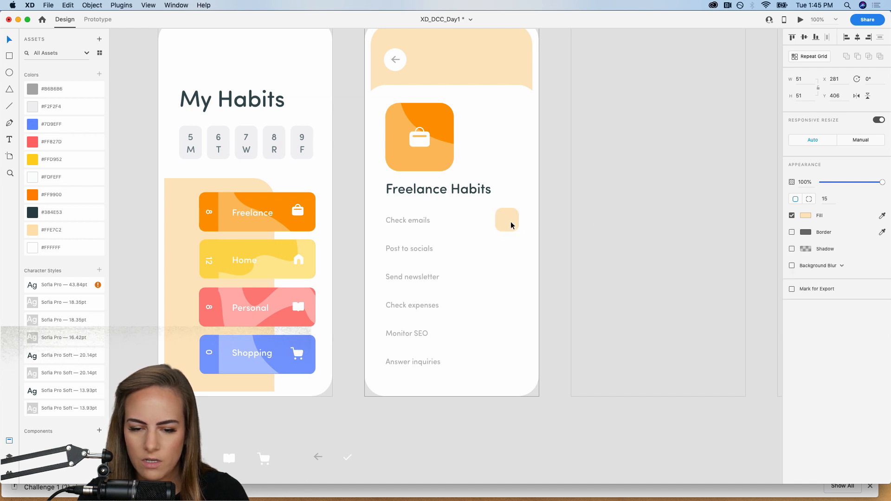
- Turn the peach square into a vertical repeat grid of six checkboxes, spaced to match the habit rows
key(super+equal)
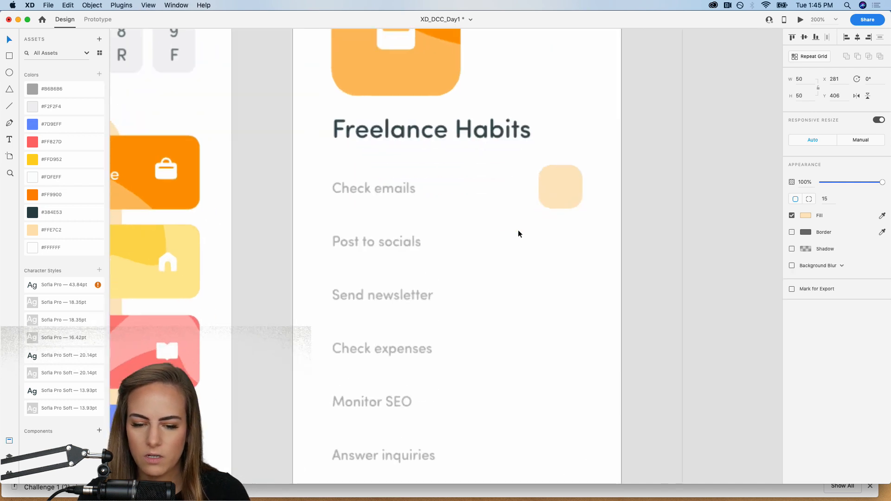
scroll(520, 232, right, 2)
scroll(519, 232, down, 1)
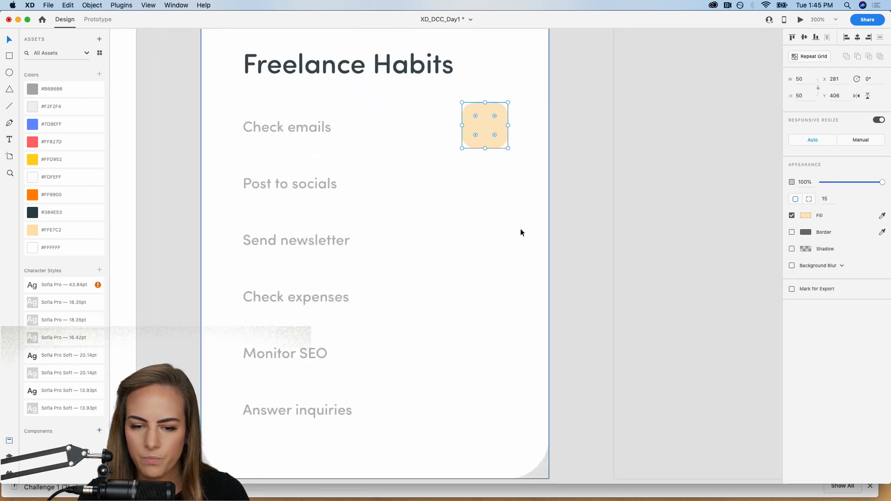
drag(483, 133, 419, 426)
click(810, 57)
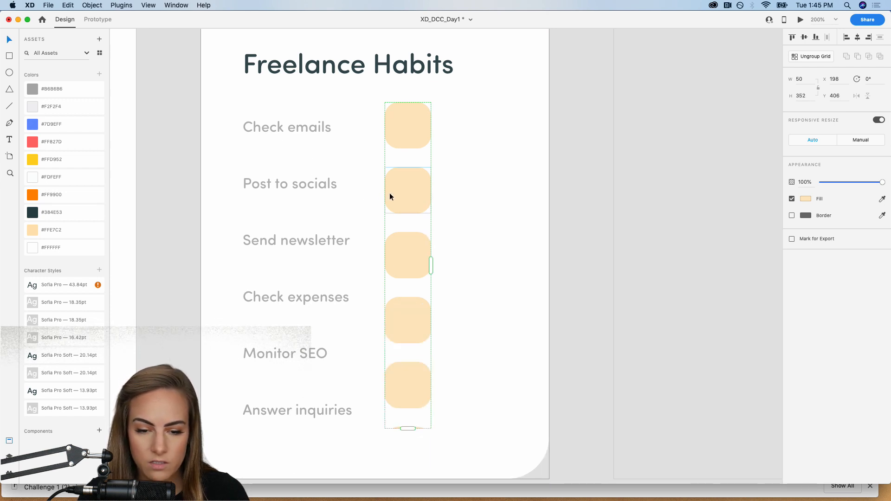
drag(399, 224, 405, 201)
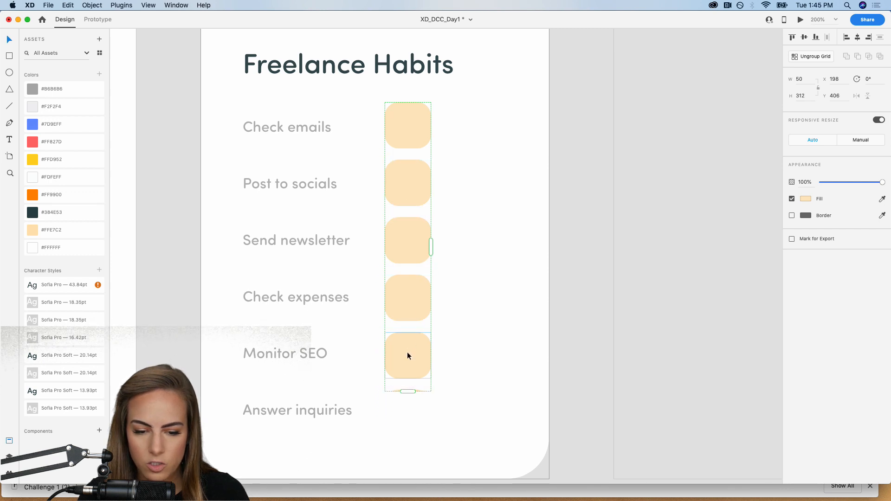
drag(410, 393, 407, 444)
click(579, 351)
- Shift the checkbox column toward the screen's right edge and indent the habit list slightly to the right
key(super+minus)
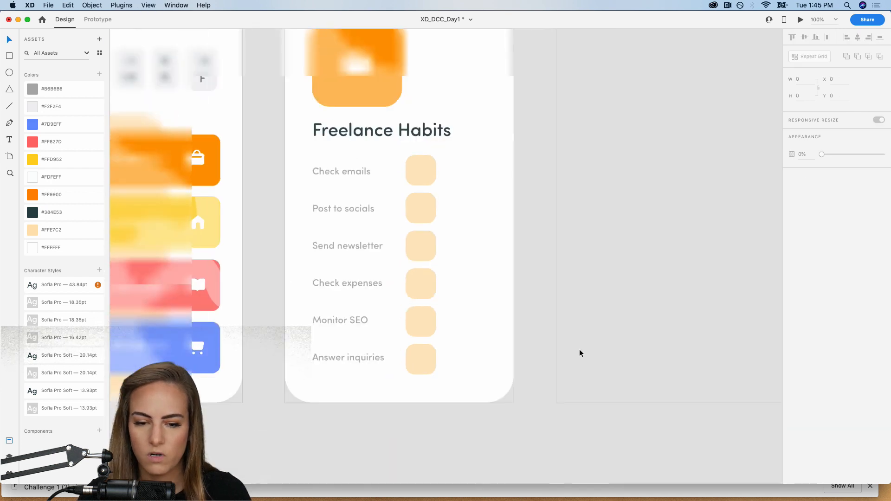
drag(423, 219, 465, 219)
drag(368, 193, 377, 193)
- Align the briefcase tile with the Freelance Habits heading's left edge, then shift both left to X about 40.5
drag(367, 160, 368, 160)
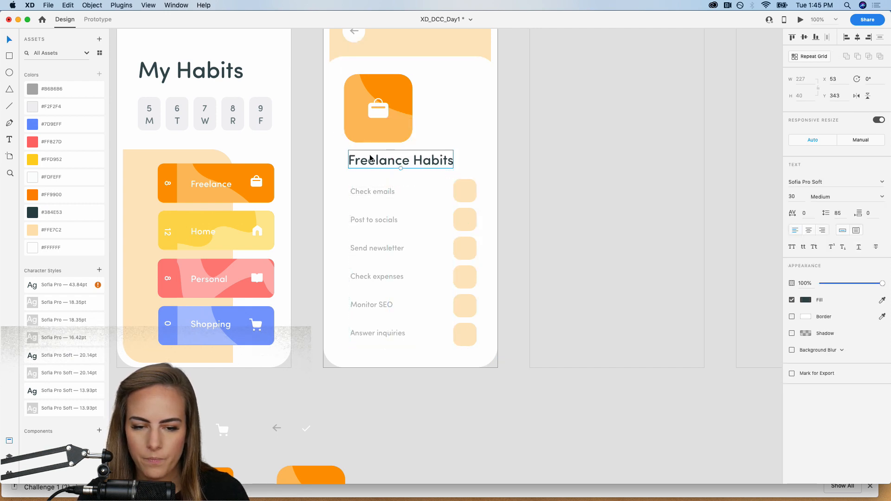
drag(371, 105, 372, 122)
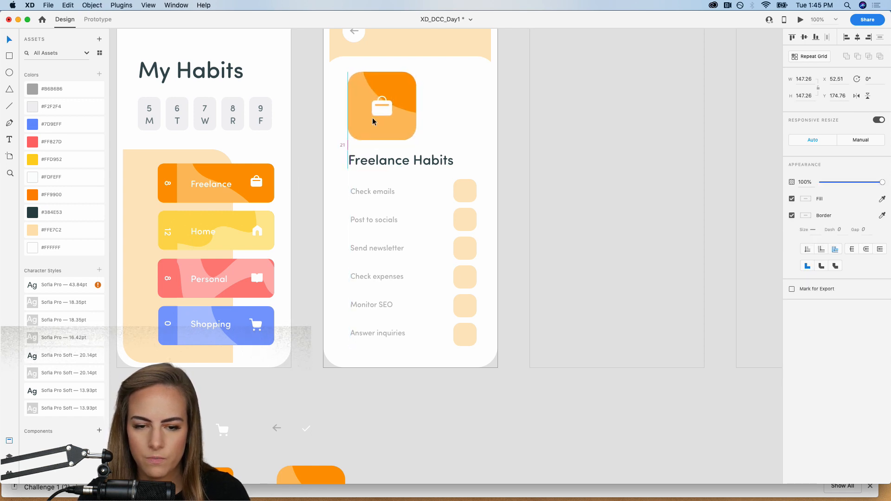
shift+click(401, 160)
drag(422, 160, 417, 161)
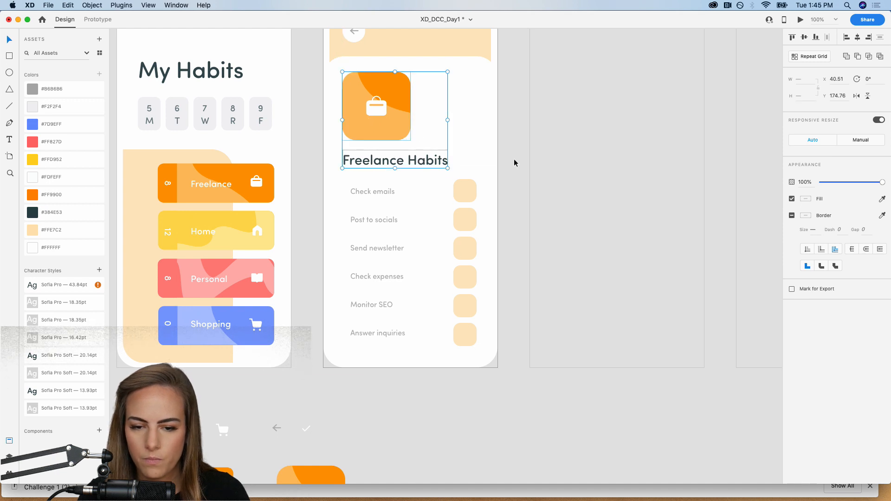
click(519, 165)
- Copy all contents of the Freelance Habits- not checked artboard onto the Freelance Habits- checked 1 artboard
scroll(520, 165, up, 3)
scroll(520, 164, right, 2)
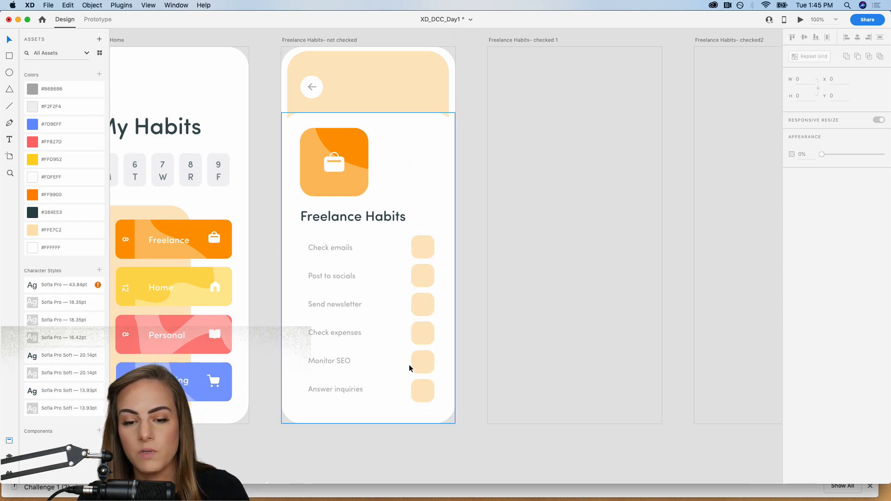
scroll(410, 368, right, 3)
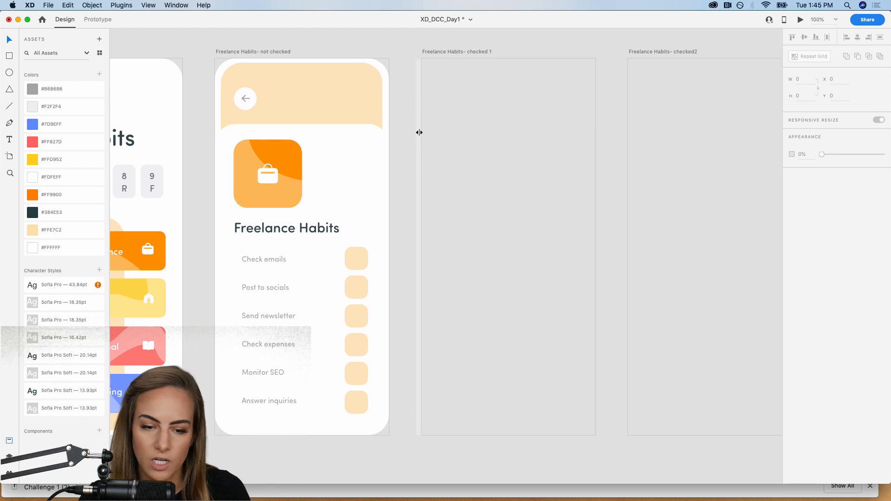
key(super+minus)
drag(411, 406, 273, 143)
key(super+c)
click(471, 165)
key(super+v)
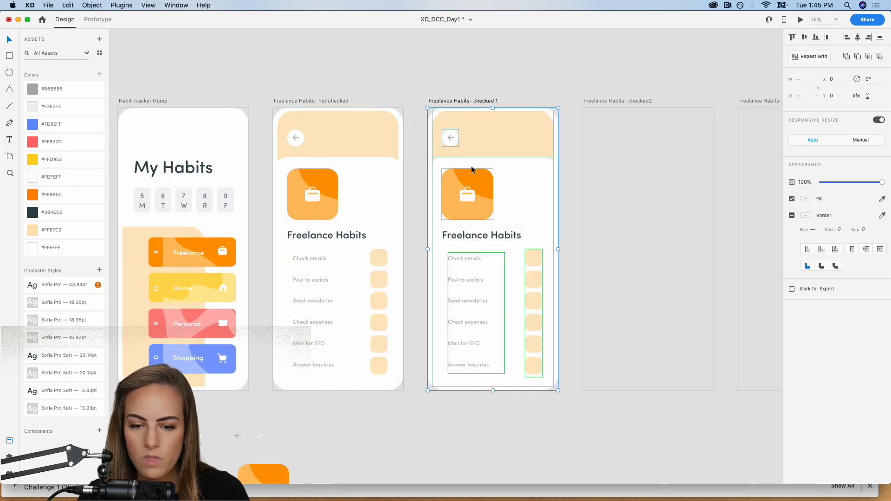
click(562, 64)
- Ungroup the checkbox grid on the checked 1 screen and fill the Post to socials checkbox with orange #FF9900
scroll(562, 63, right, 2)
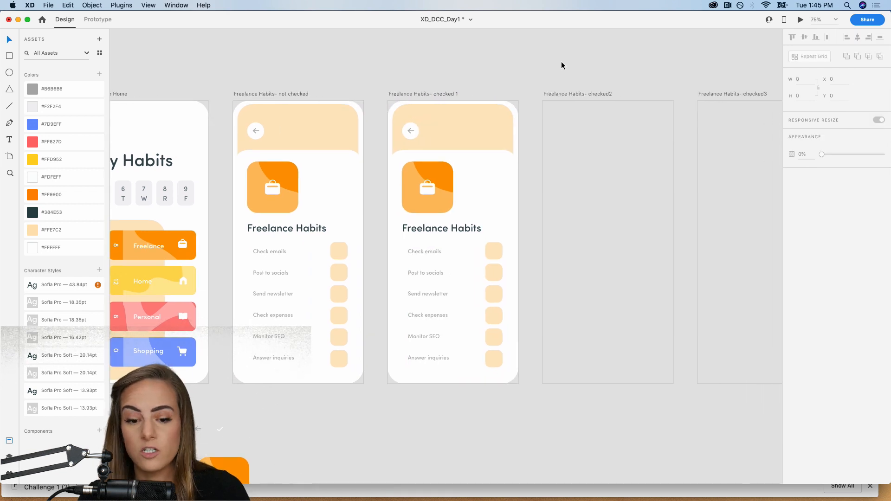
scroll(562, 61, right, 2)
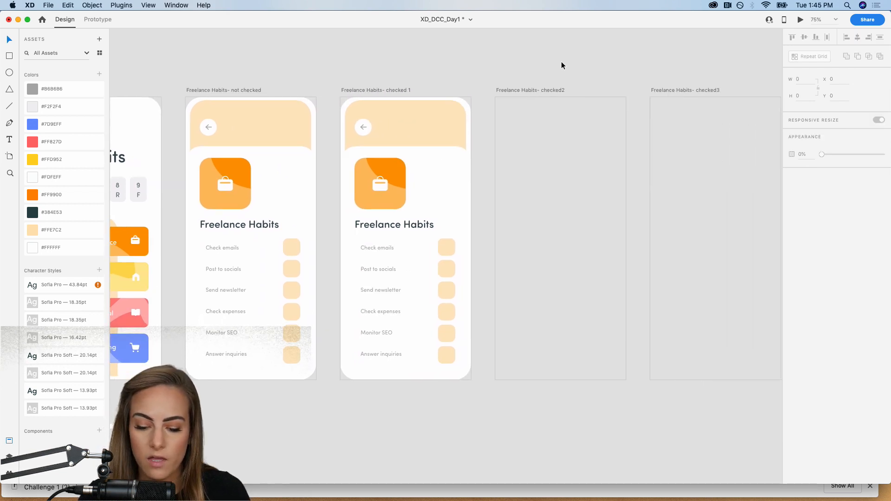
key(super+plus)
key(super+plus)
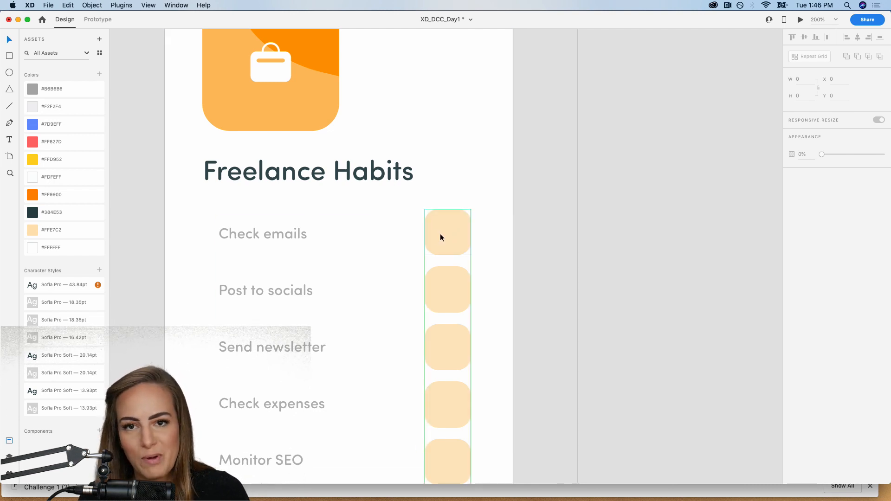
click(453, 300)
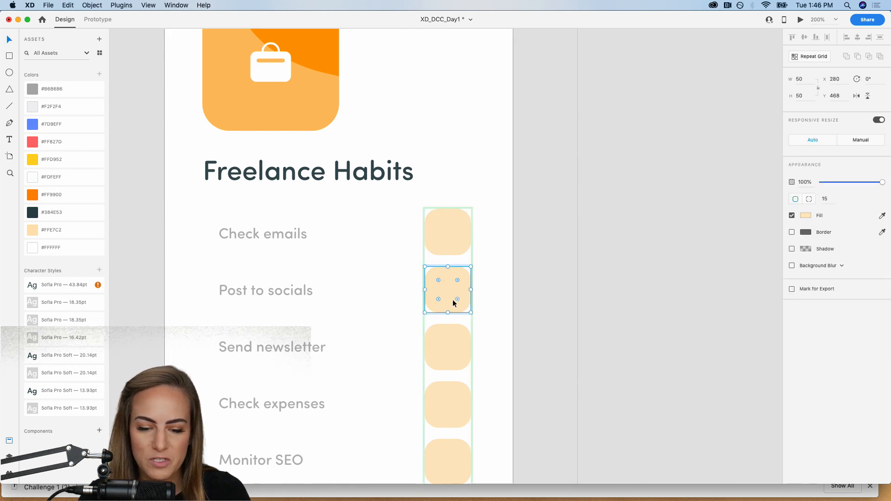
click(532, 275)
key(super+z)
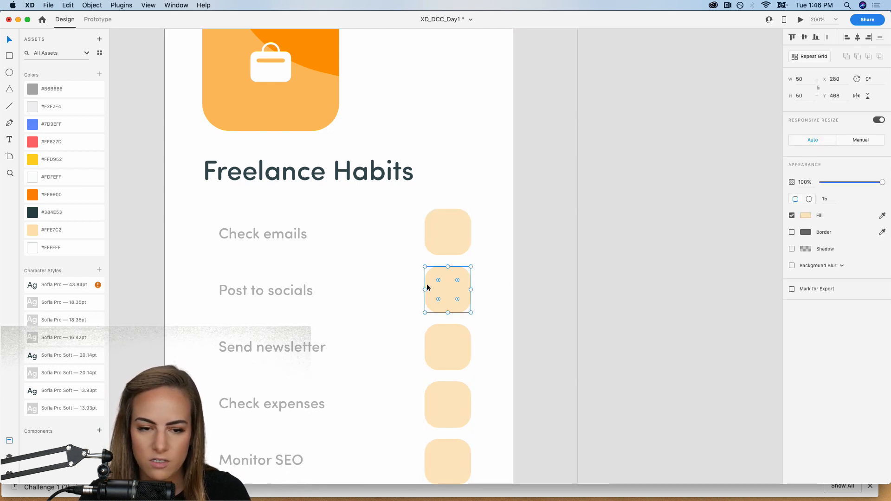
click(32, 194)
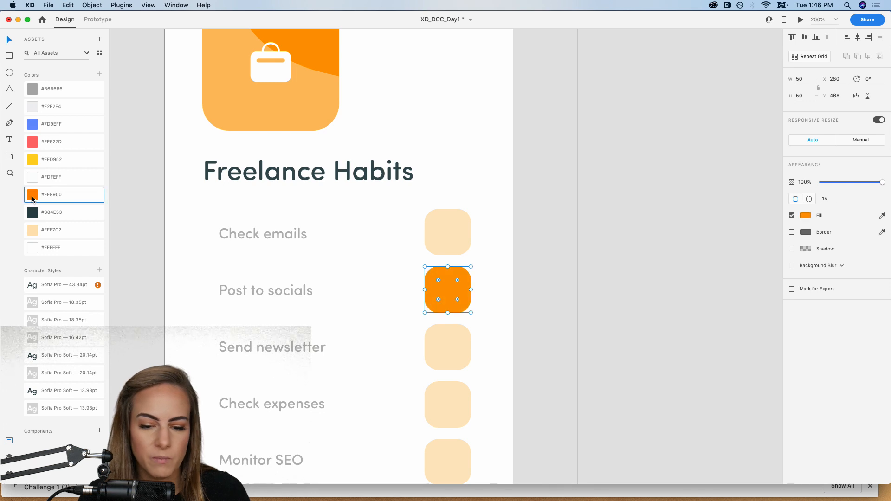
- Copy the white check mark from the icons below the artboards and center it on the orange Post to socials checkbox
key(super+1)
scroll(436, 247, down, 5)
scroll(436, 247, left, 7)
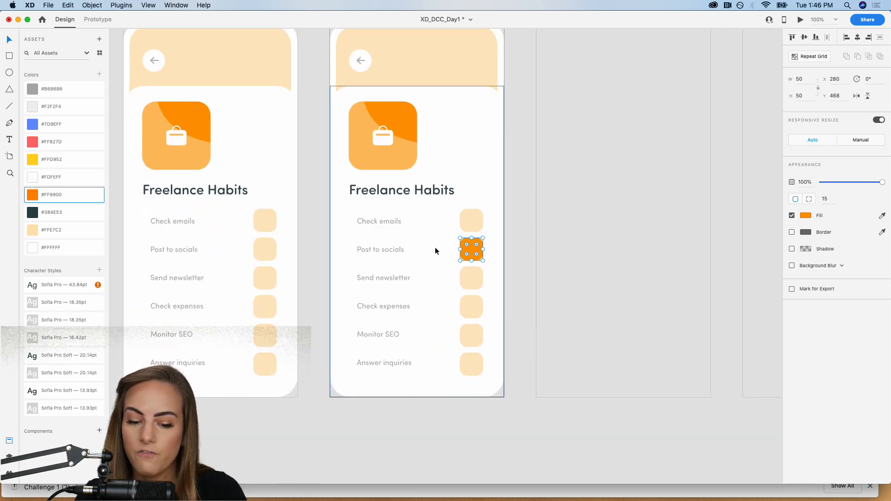
scroll(436, 249, down, 3)
scroll(436, 249, left, 3)
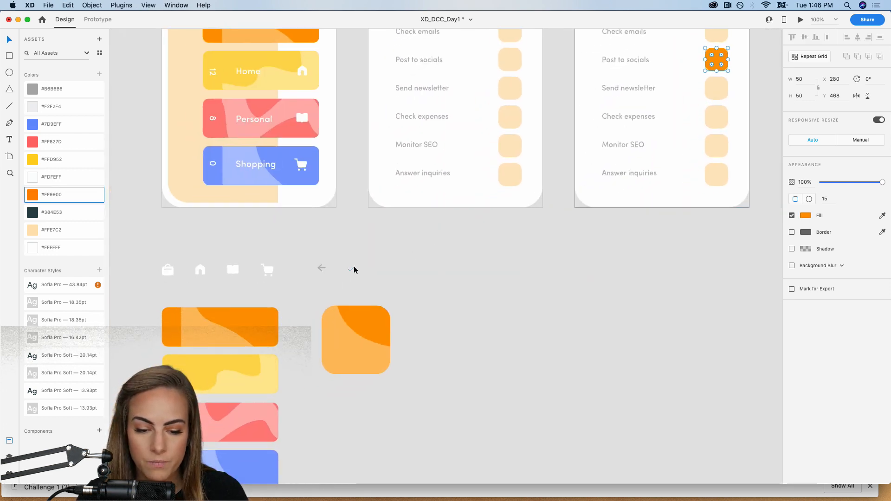
click(354, 270)
scroll(523, 239, up, 6)
scroll(523, 238, right, 9)
key(z)
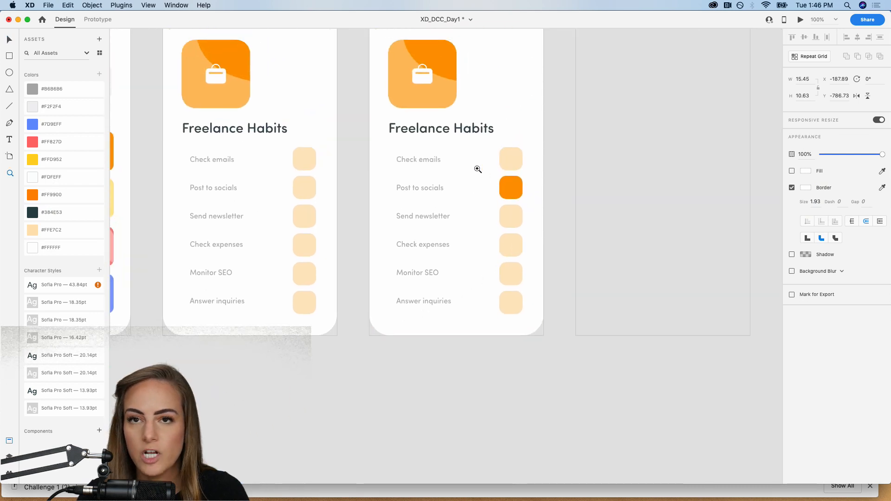
drag(477, 170, 544, 214)
key(super+v)
drag(468, 253, 467, 216)
click(494, 166)
key(super+minus)
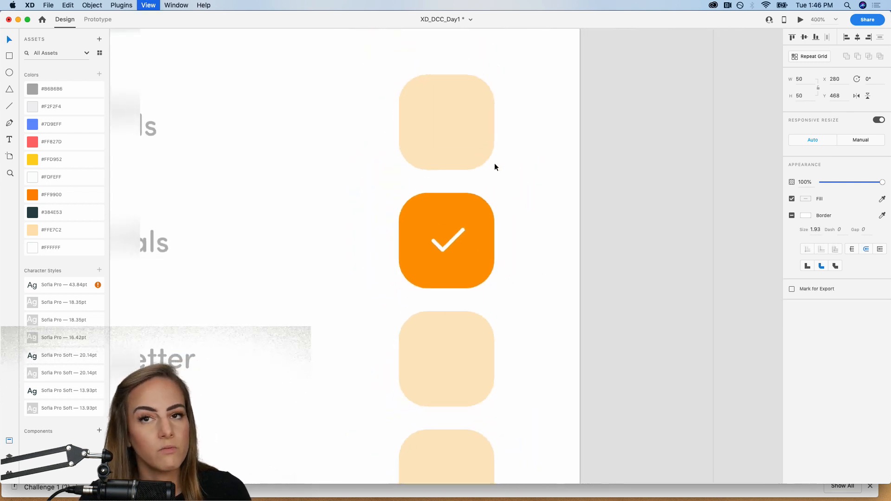
key(super+minus)
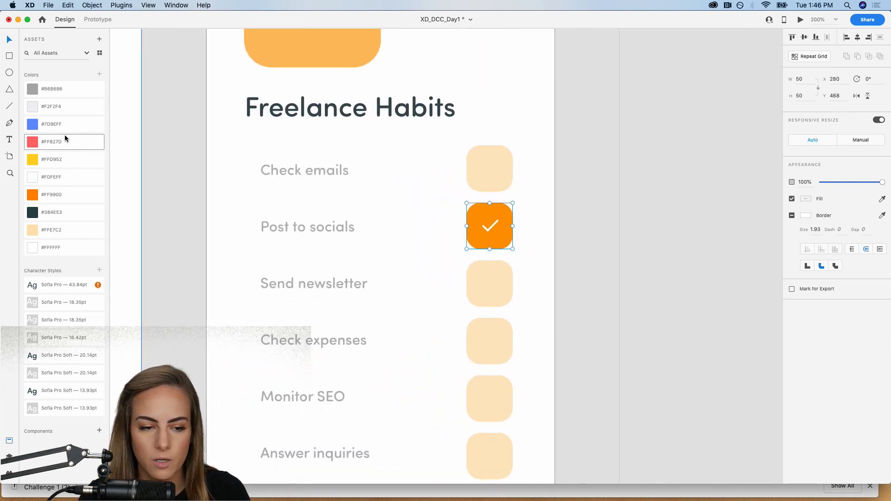
- Draw a borderless 304 × 67 rectangle behind the Post to socials row, with corner radius 13 and the peach #FFE7C2 fill
click(8, 56)
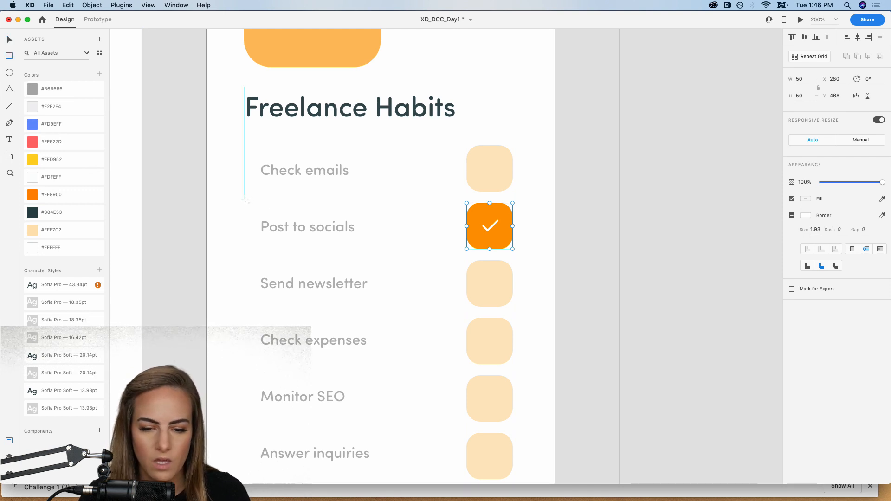
drag(245, 197, 528, 259)
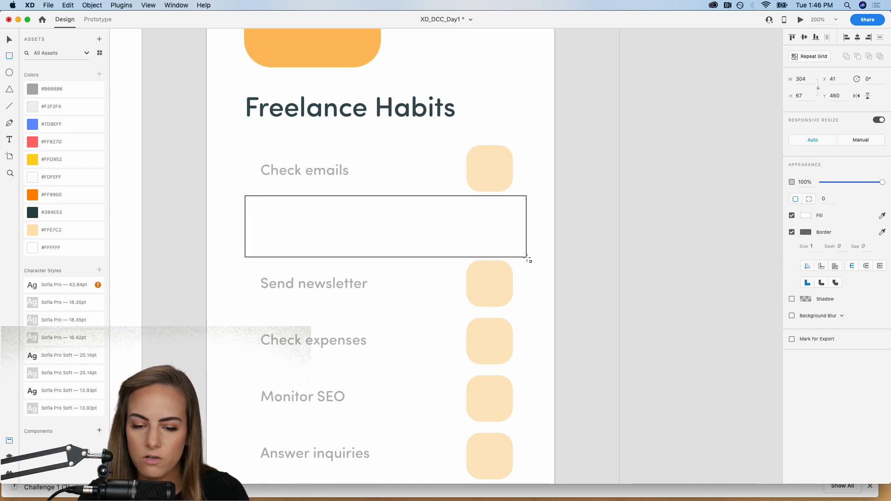
drag(252, 204, 257, 206)
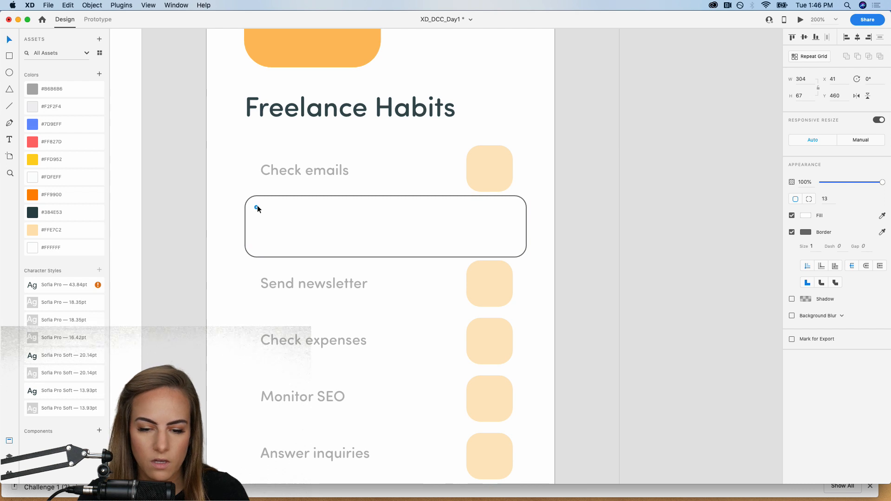
click(792, 232)
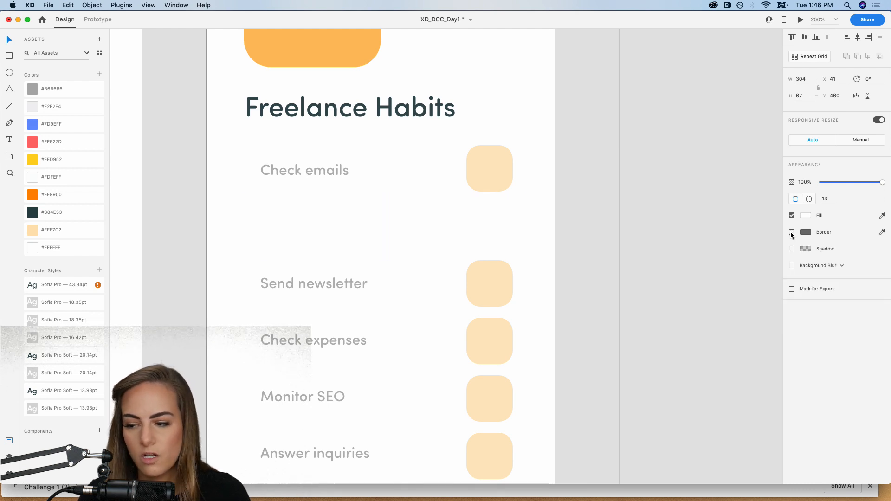
click(50, 230)
key(super+bracketleft)
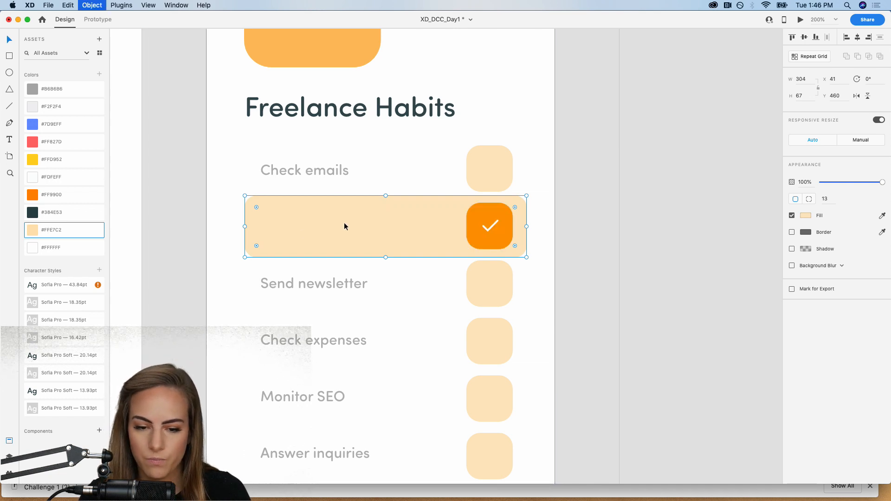
key(super+bracketleft)
click(605, 180)
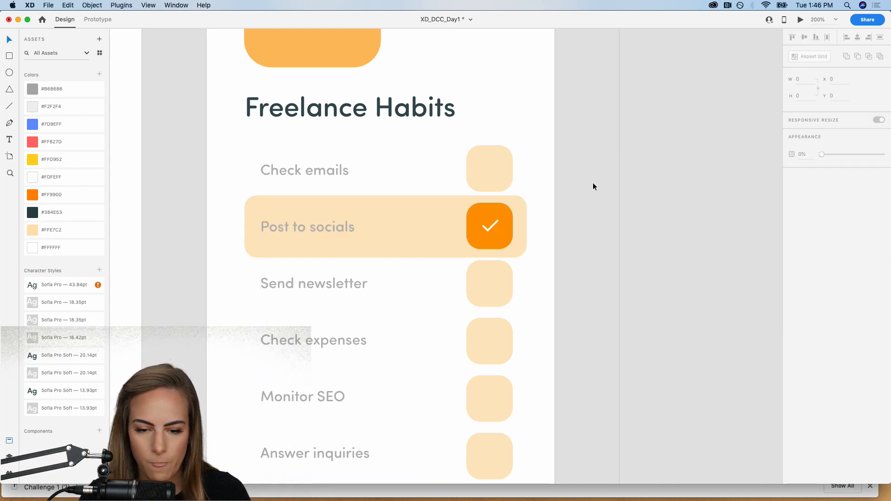
- Extend the Post to socials highlight leftward to a width of about 310 and lower its upper edge to a height of 64
click(371, 207)
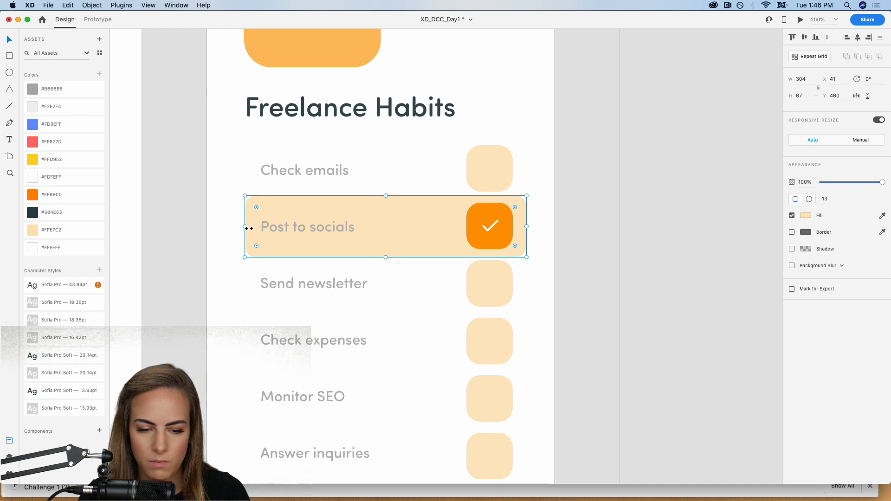
drag(245, 226, 237, 227)
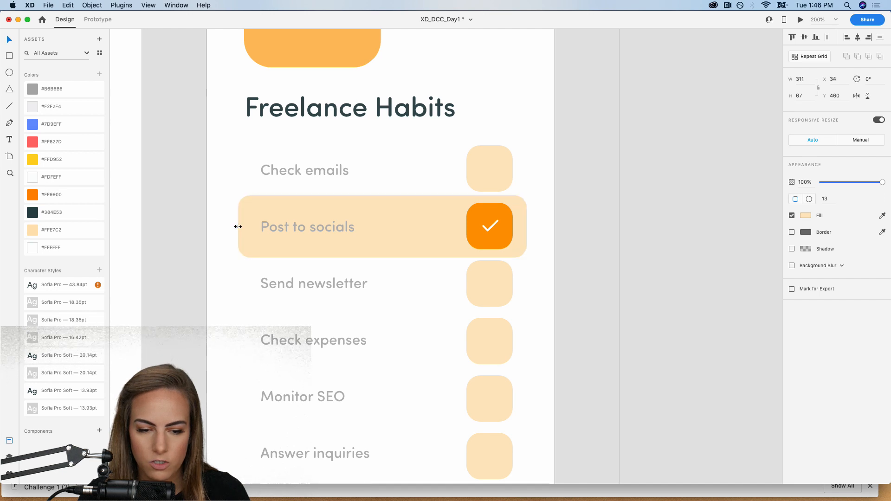
click(605, 171)
key(super+minus)
key(super+minus)
key(super+minus)
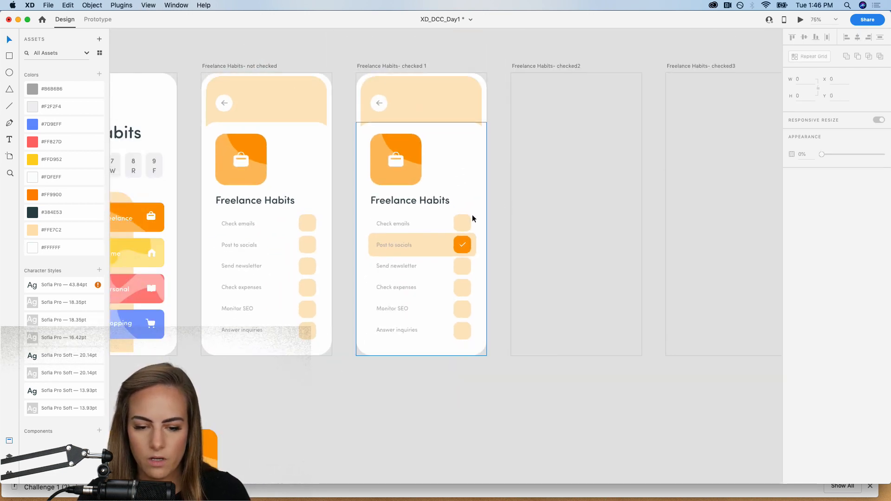
key(super+plus)
key(super+plus)
key(super+plus)
click(390, 205)
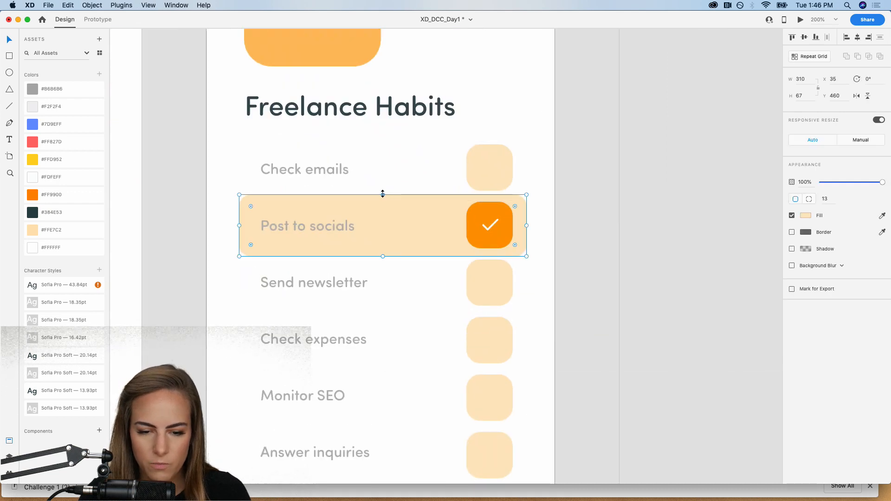
drag(383, 194, 383, 198)
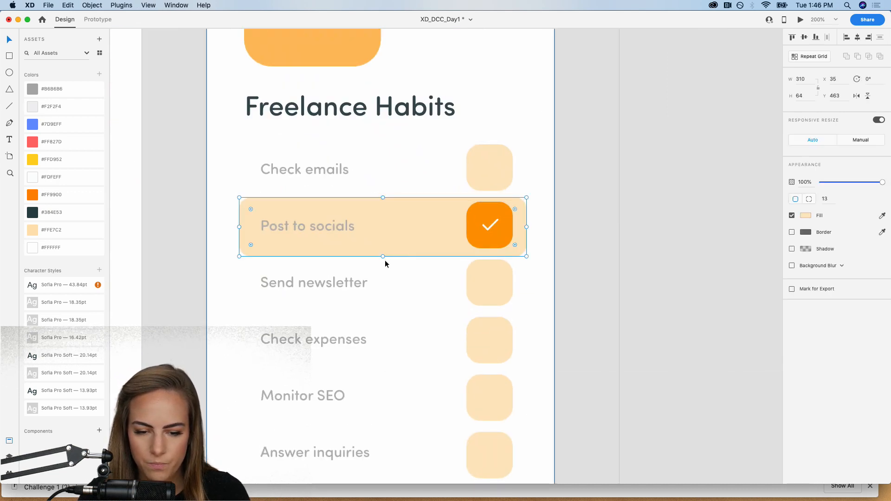
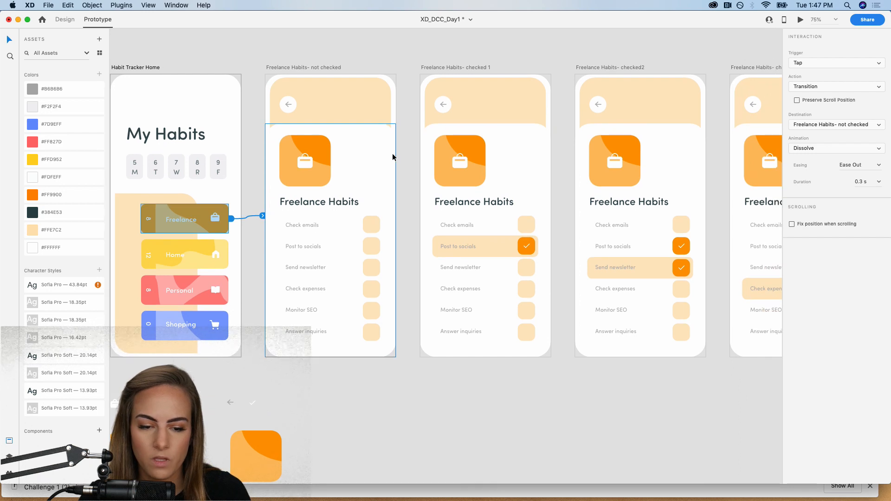
- Link the Post to socials checkbox on the not checked screen to Freelance Habits- checked 1 with a tap Dissolve transition
click(370, 246)
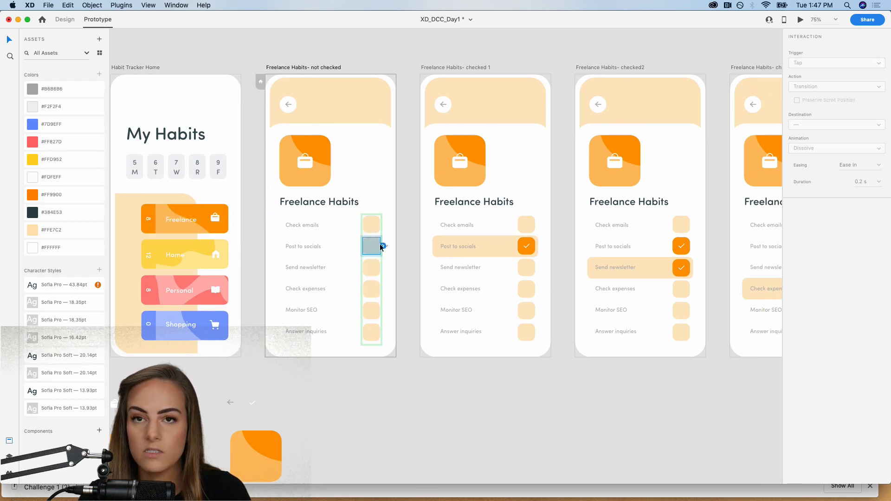
drag(384, 246, 442, 219)
scroll(442, 222, right, 5)
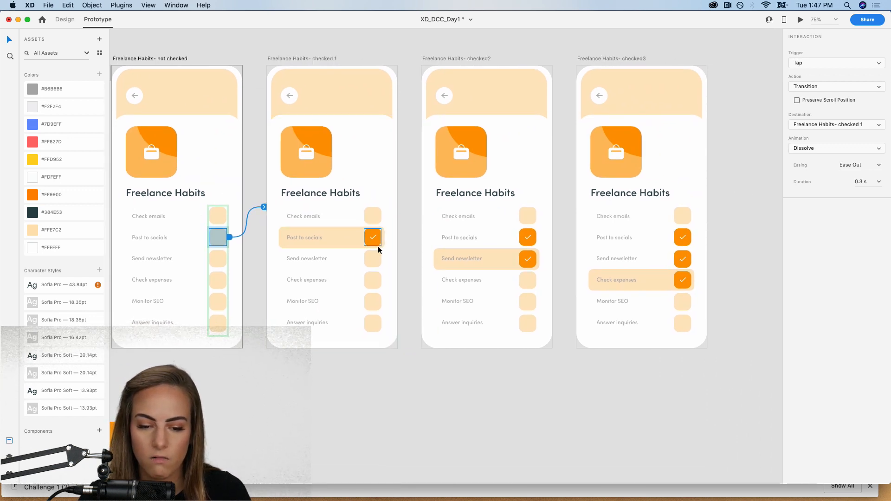
- Link the Send newsletter checkbox on the checked 1 screen to Freelance Habits- checked2 with a tap Dissolve transition
click(372, 259)
drag(385, 258, 429, 239)
scroll(429, 239, right, 3)
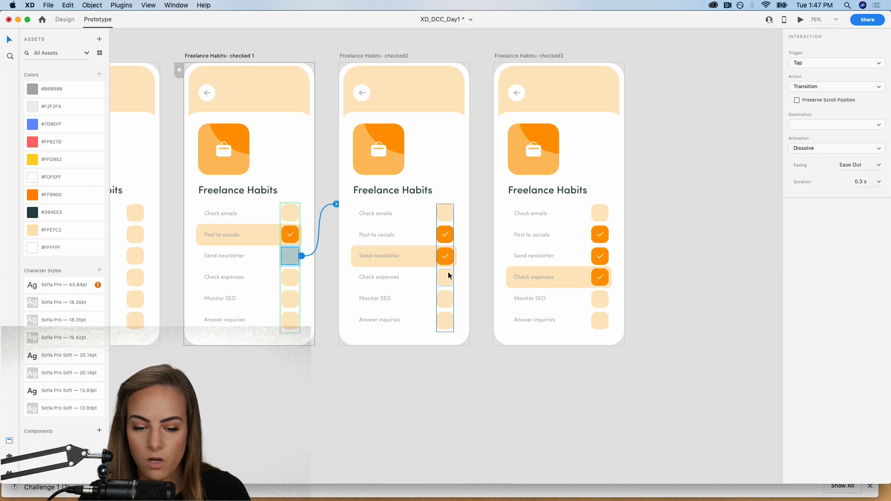
- Link the Check expenses checkbox on the checked2 screen to Freelance Habits- checked3, keeping the Dissolve animation
click(446, 277)
drag(457, 278, 503, 224)
scroll(504, 224, left, 2)
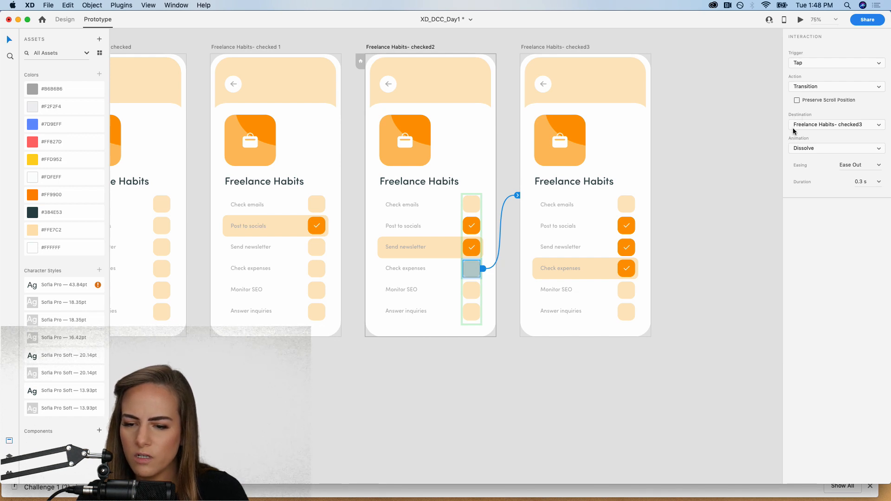
click(808, 151)
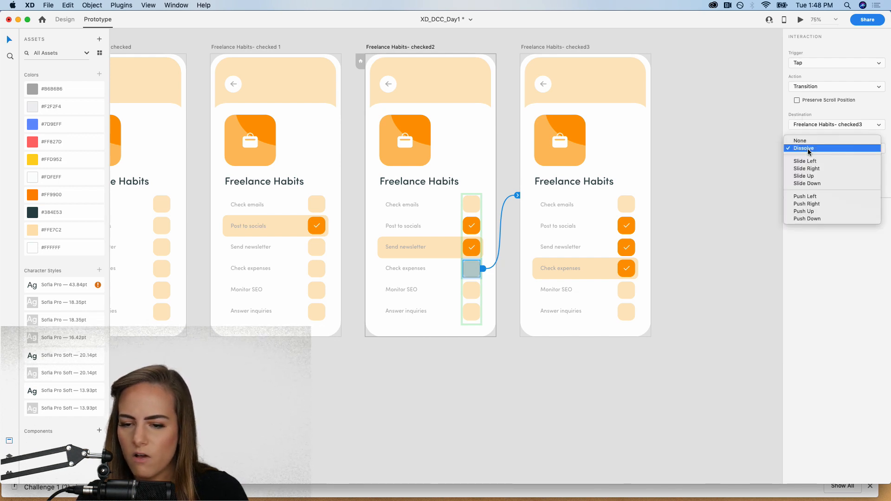
click(705, 159)
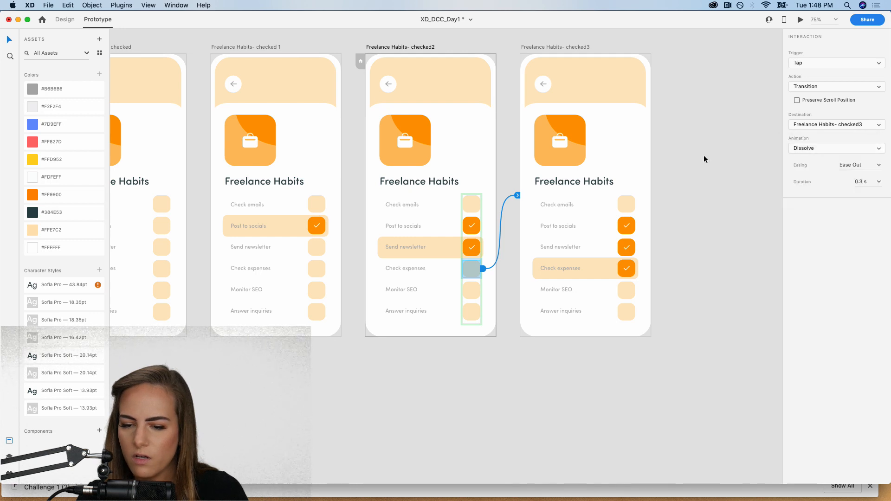
- Link the back arrow on the checked3 screen to the Habit Tracker Home artboard
scroll(705, 159, left, 7)
scroll(704, 159, left, 5)
scroll(704, 159, right, 6)
scroll(704, 159, left, 6)
scroll(703, 155, left, 2)
scroll(391, 131, right, 9)
scroll(391, 130, up, 2)
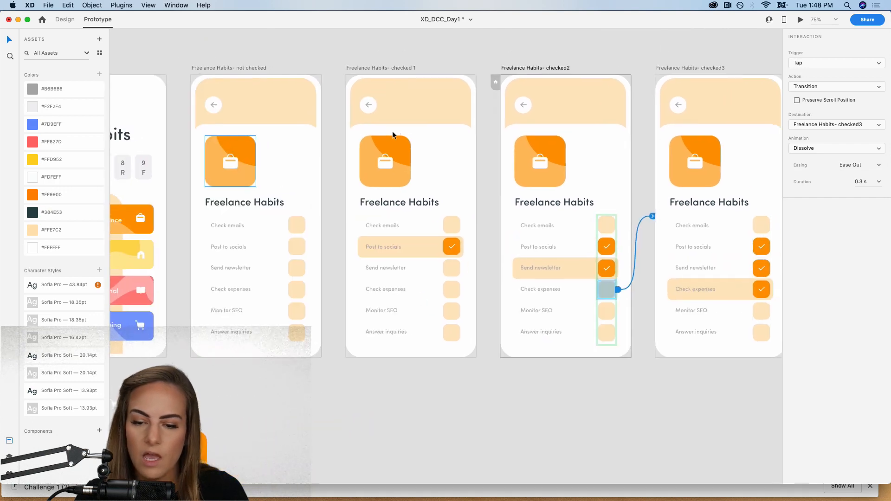
scroll(392, 131, right, 1)
click(603, 107)
key(super+minus)
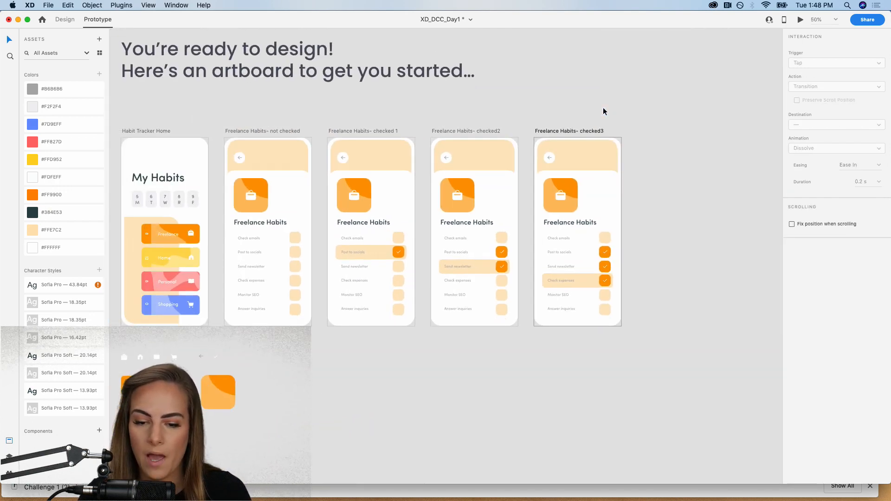
scroll(602, 107, left, 3)
drag(610, 159, 253, 153)
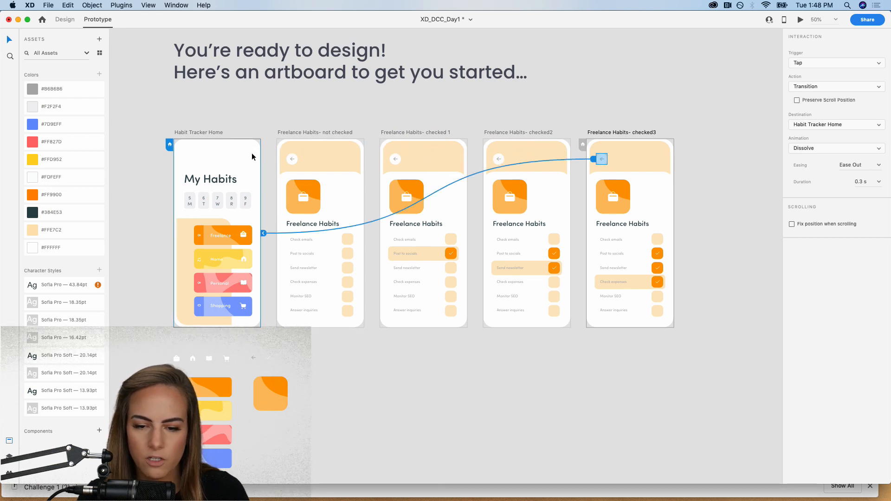
click(698, 111)
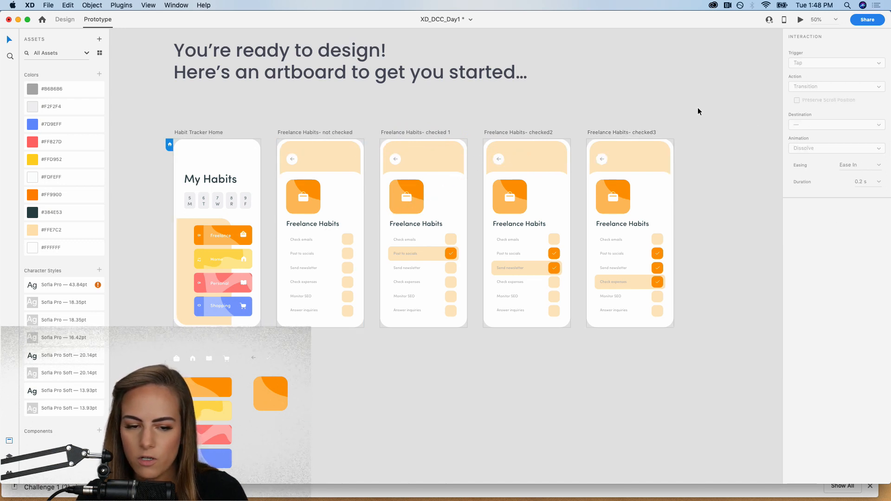
- Preview the prototype from Habit Tracker Home through Freelance and its Post to socials, Send newsletter and Check expenses checkboxes, and close the preview
scroll(697, 111, left, 2)
click(288, 148)
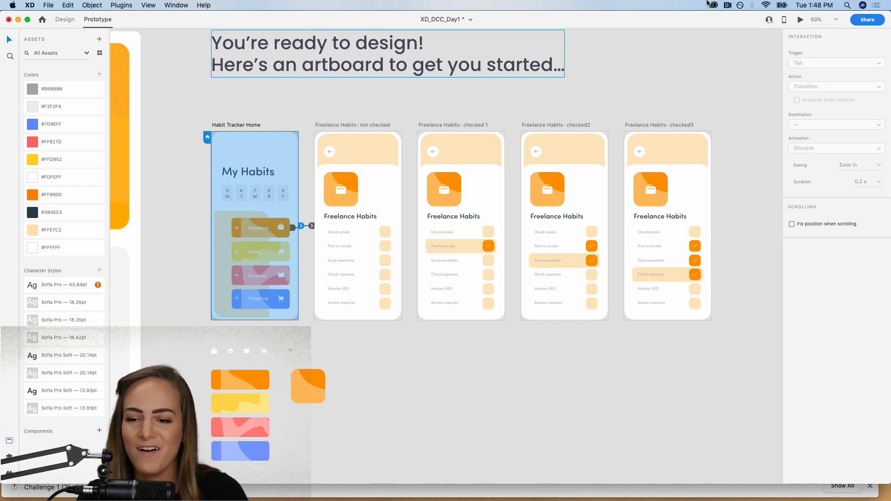
click(800, 19)
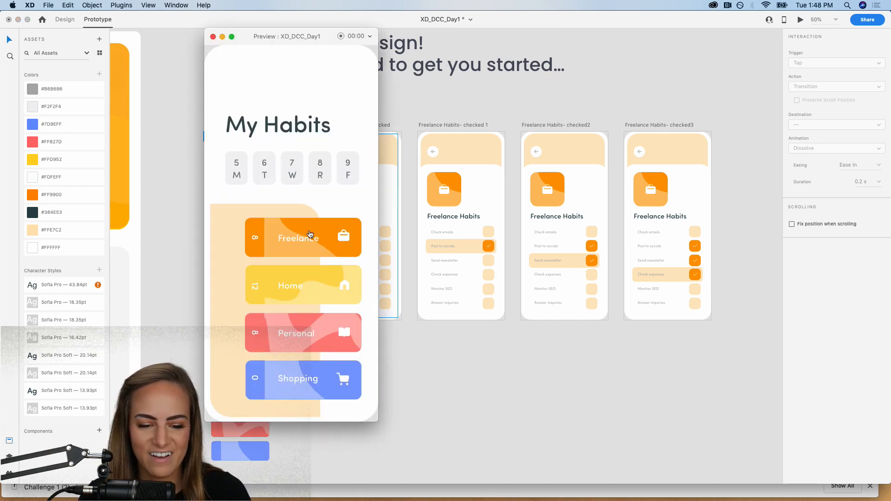
click(310, 233)
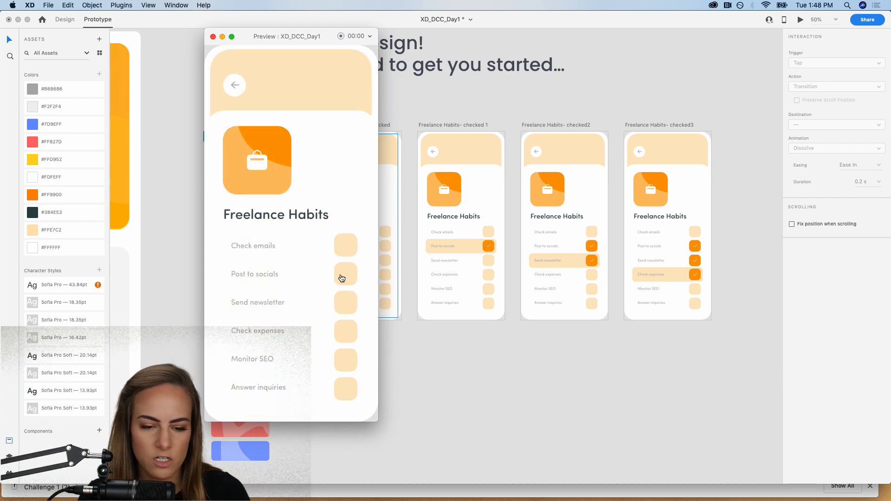
click(348, 277)
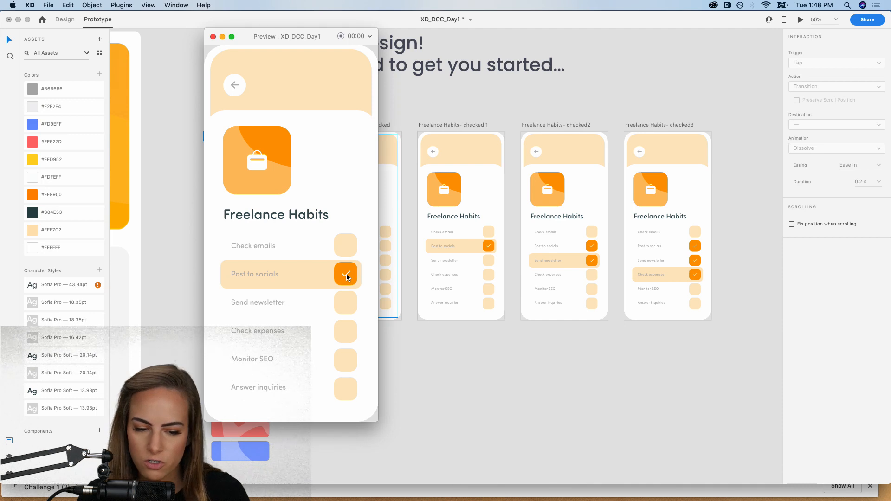
click(346, 304)
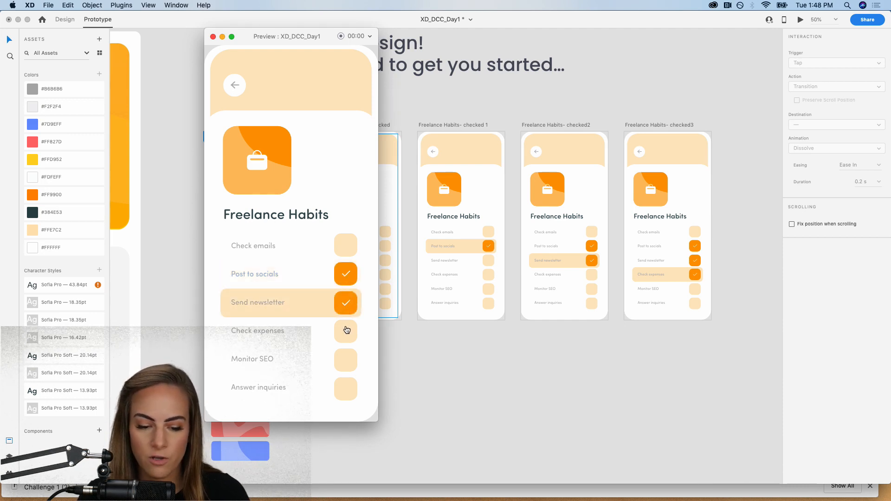
click(346, 329)
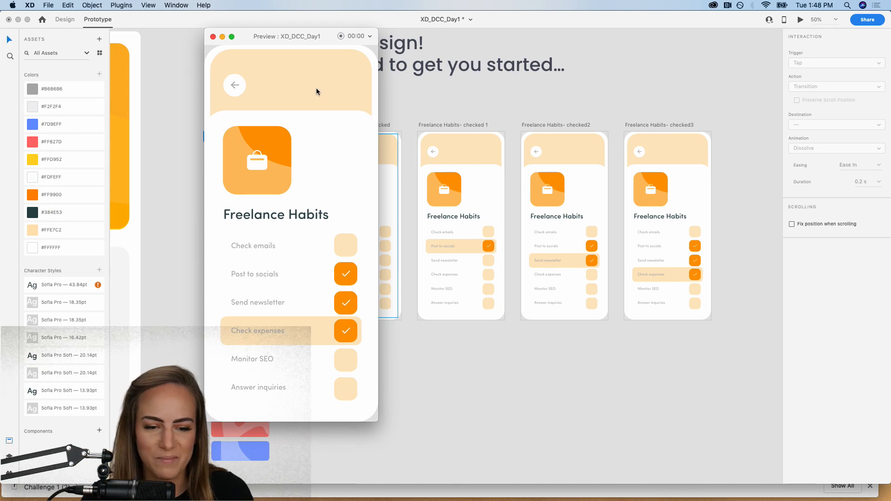
click(213, 37)
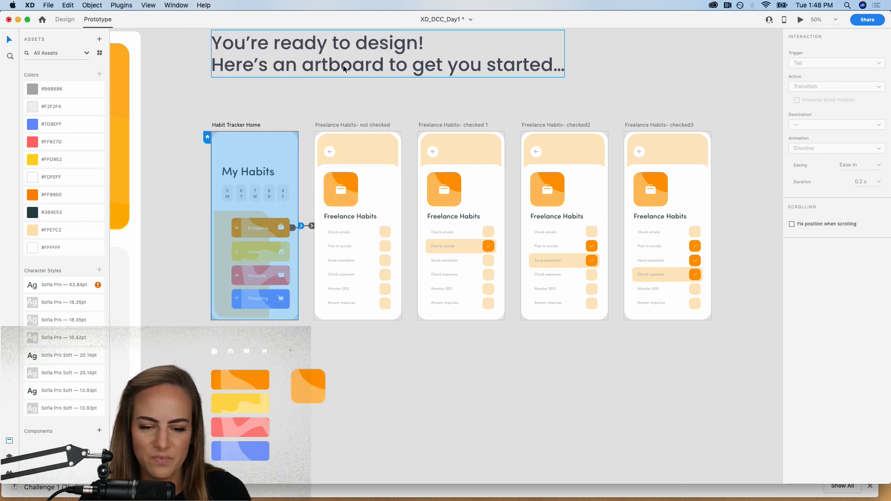
- Return to design mode and draw a horizontal line 90 wide just inside the white card's upper edge on the not checked screen
click(346, 102)
key(super+equal)
key(super+equal)
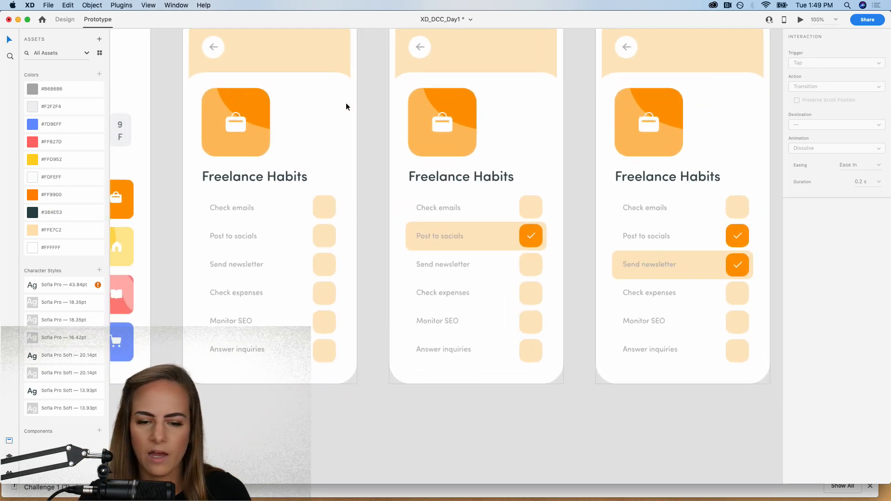
scroll(346, 103, left, 4)
scroll(346, 103, up, 2)
key(super+equal)
key(super+equal)
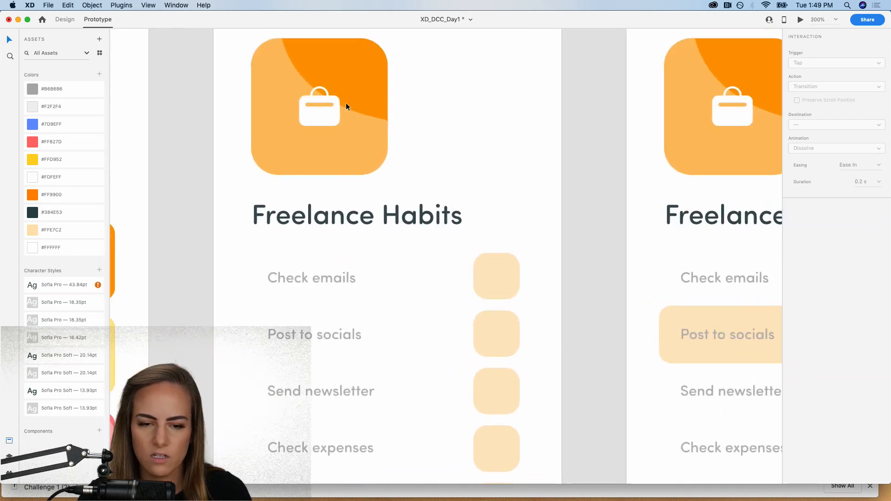
scroll(346, 102, up, 3)
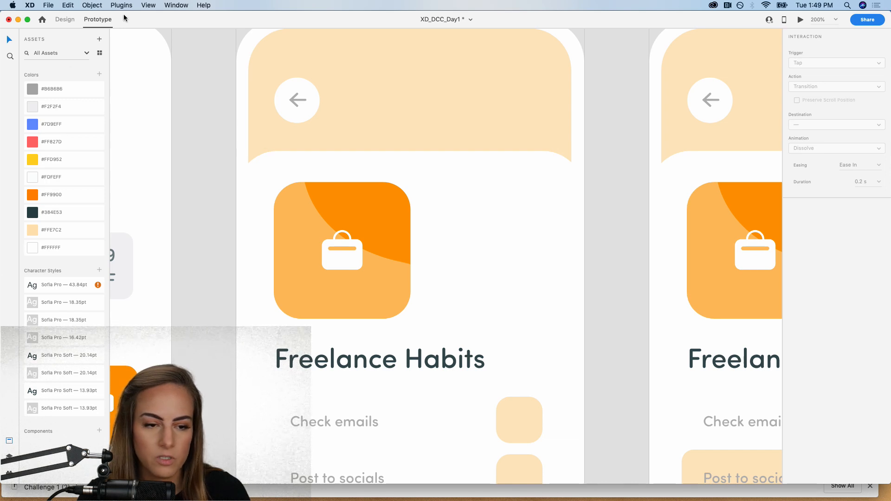
click(68, 20)
key(l)
mouse_move(366, 480)
mouse_down()
mouse_move(366, 114)
mouse_move(366, 165)
mouse_move(450, 160)
mouse_up()
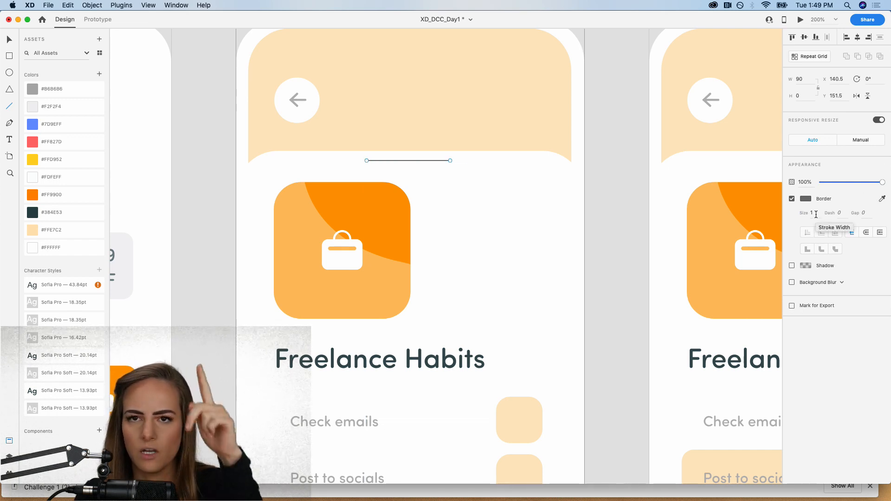
- Style the line with border size 5, round caps, colour #384E53 and 20% opacity
click(815, 214)
text(5)
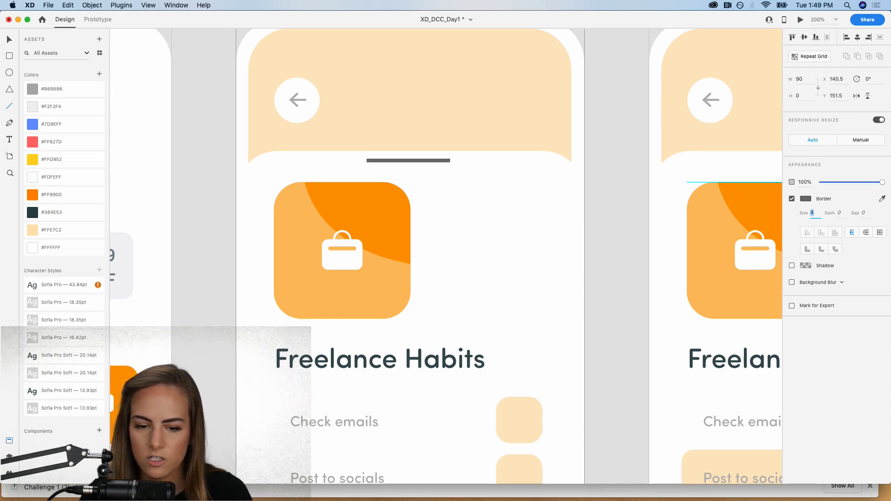
click(865, 232)
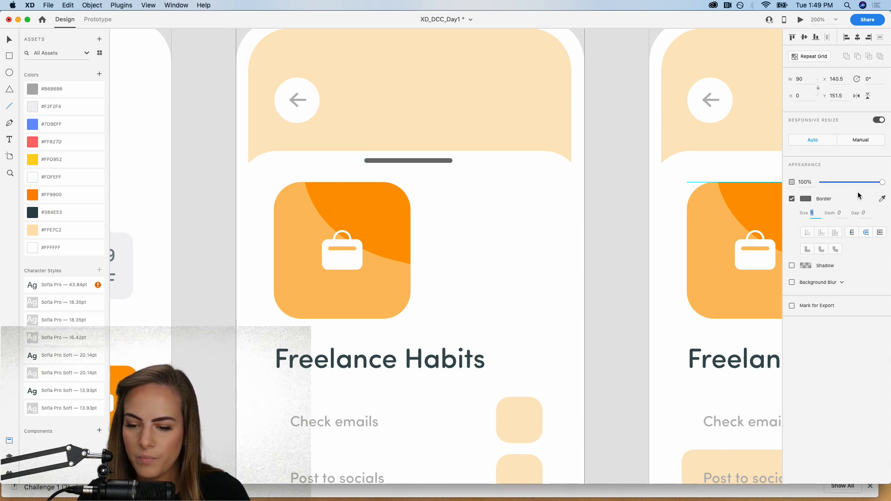
click(51, 213)
drag(883, 182, 834, 185)
text(v)
click(8, 41)
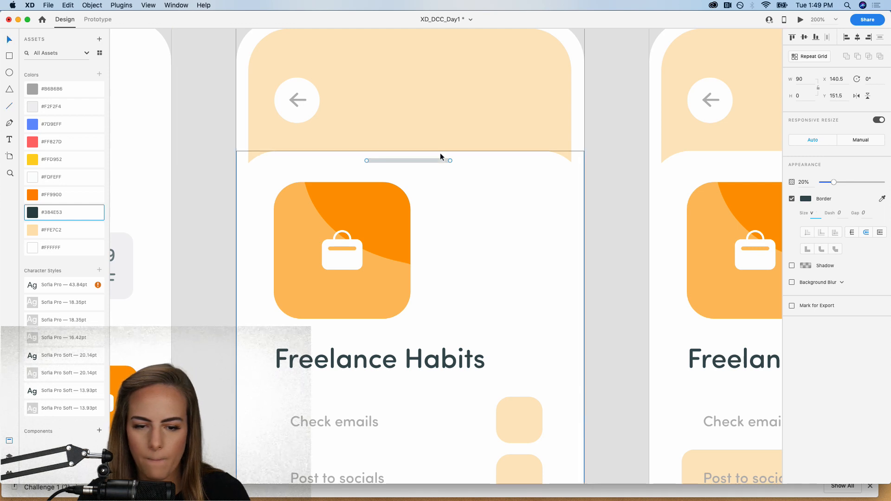
- Center the line horizontally on the card at X 146.5 and copy it
drag(430, 161, 455, 160)
key(super+c)
drag(441, 160, 430, 160)
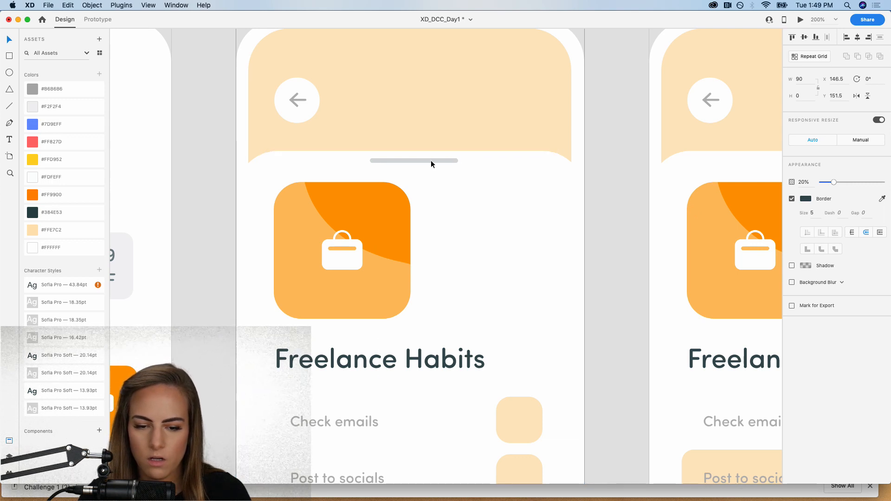
- Paste the handle line at the same position on the checked 1, checked2 and checked3 screens
scroll(544, 194, right, 5)
key(super+v)
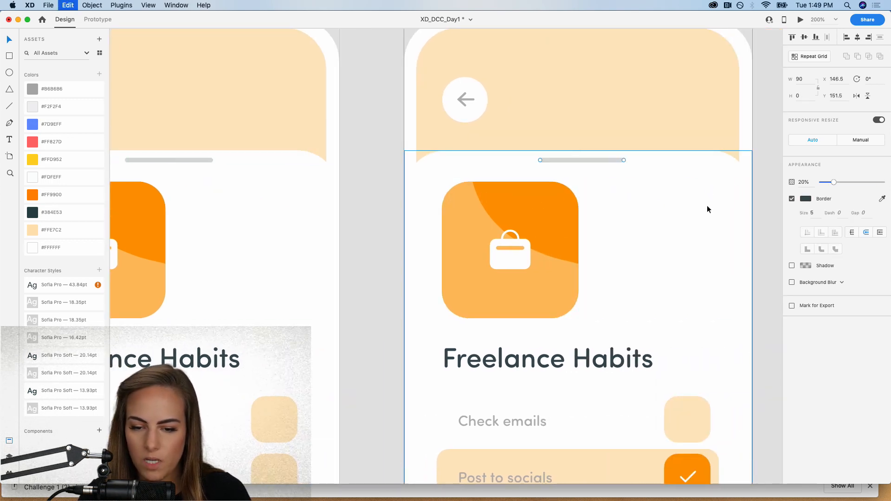
scroll(706, 205, right, 8)
click(527, 213)
scroll(527, 214, right, 5)
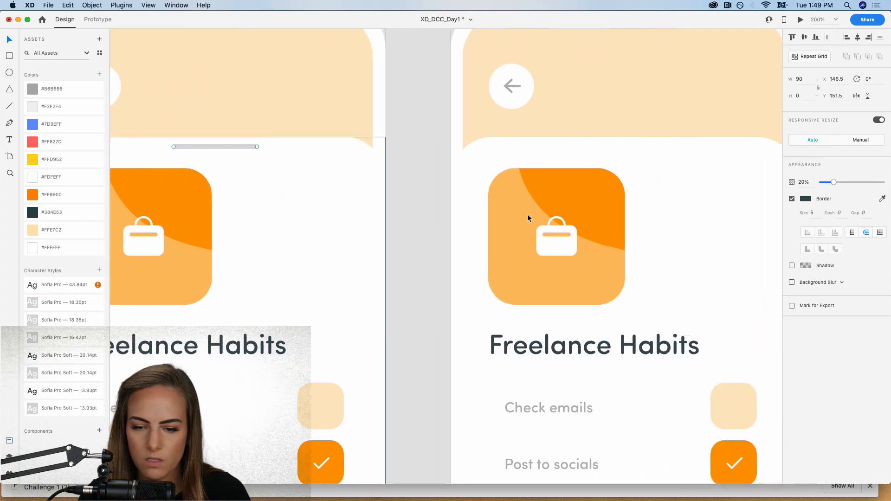
scroll(580, 227, left, 6)
scroll(604, 244, right, 1)
key(super+v)
click(664, 206)
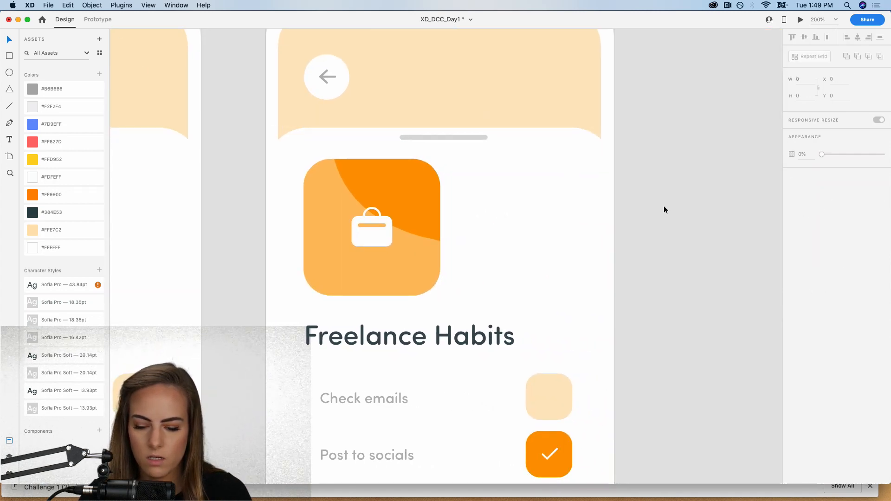
- Save the document with the updated artboards
key(super+minus)
key(super+minus)
key(super+minus)
scroll(664, 206, left, 5)
scroll(663, 210, left, 7)
key(super+s)
key(super+minus)
- Preview the updated prototype from Habit Tracker Home, opening Freelance and checking Post to socials, Send newsletter and Check expenses
click(248, 174)
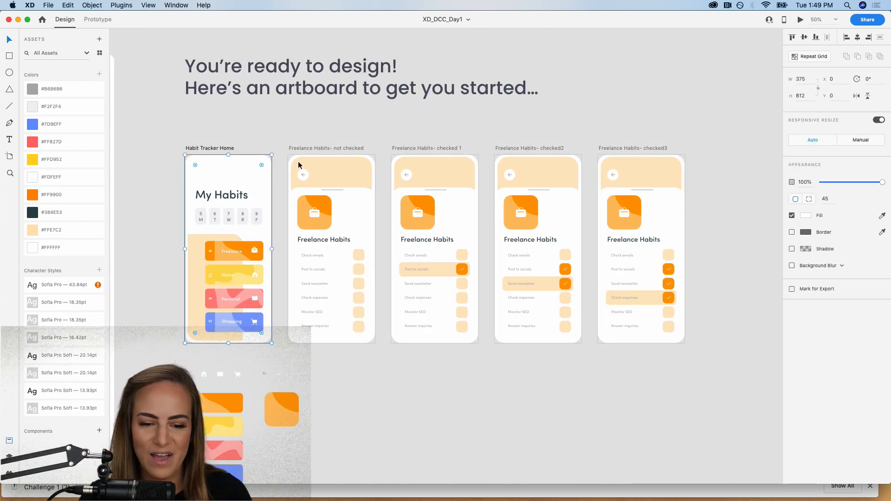
click(800, 19)
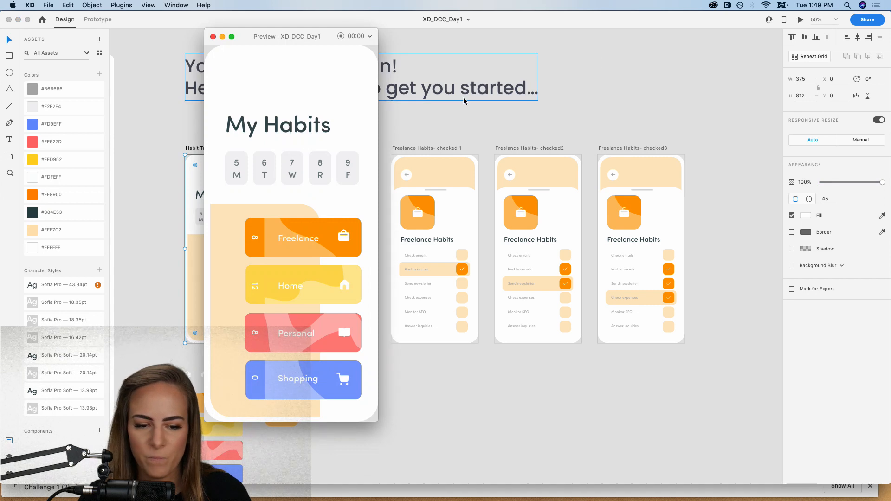
drag(304, 46, 443, 34)
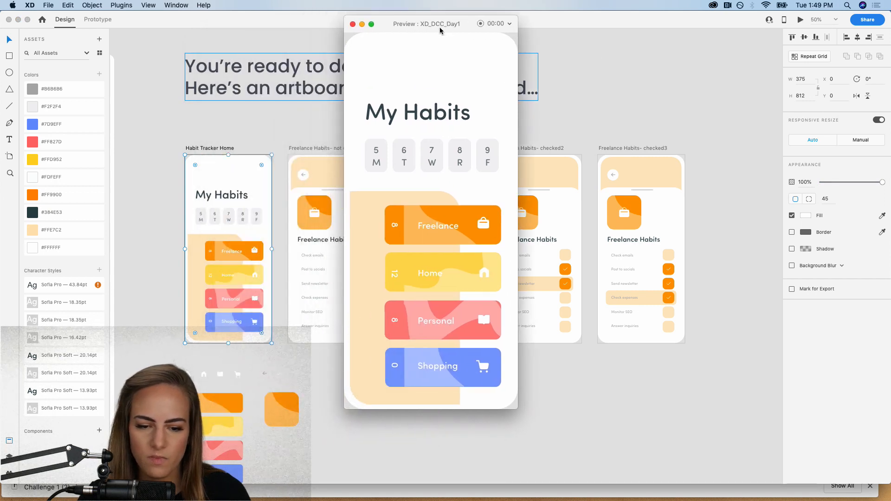
click(449, 220)
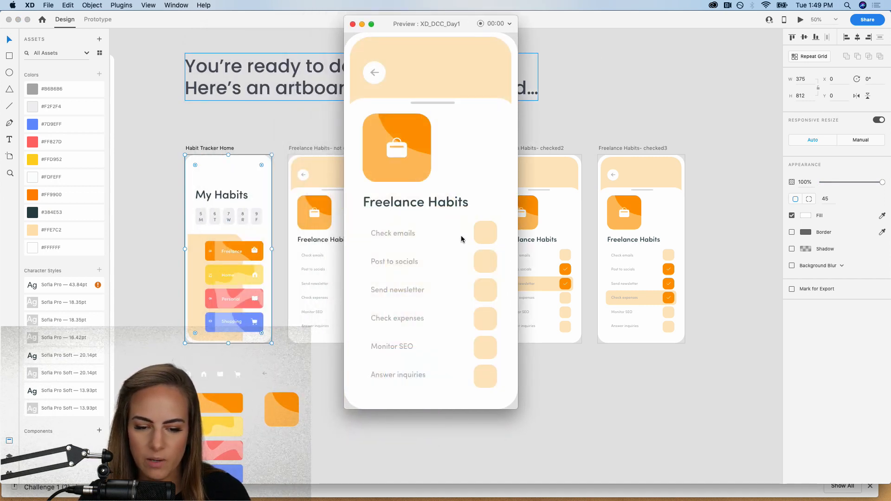
click(479, 262)
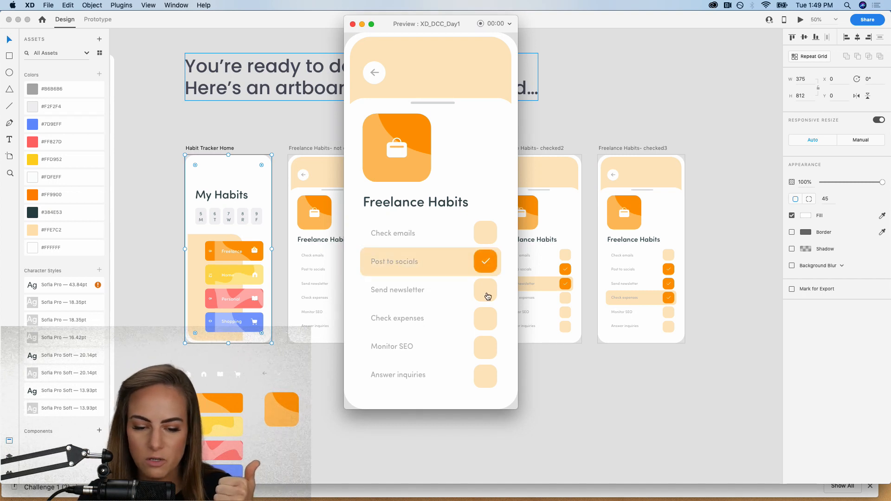
click(488, 299)
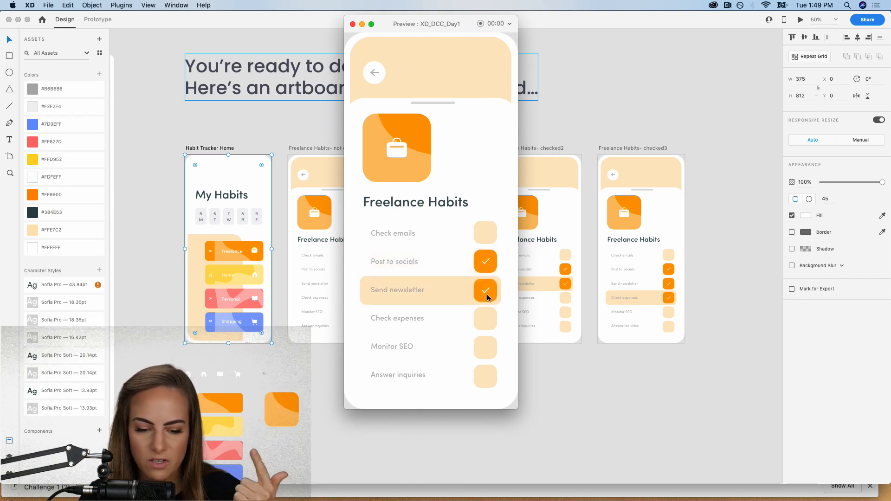
click(486, 317)
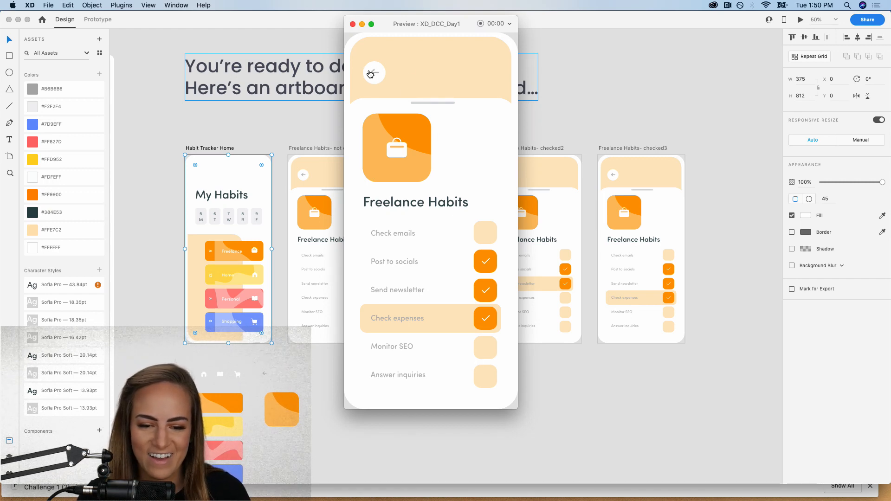
- Return to the My Habits home screen in the preview and close the preview
click(372, 74)
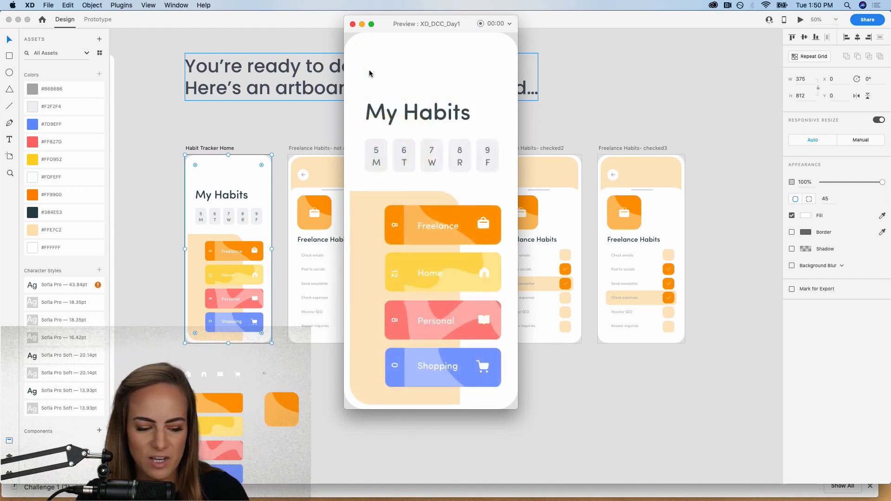
click(353, 24)
click(586, 71)
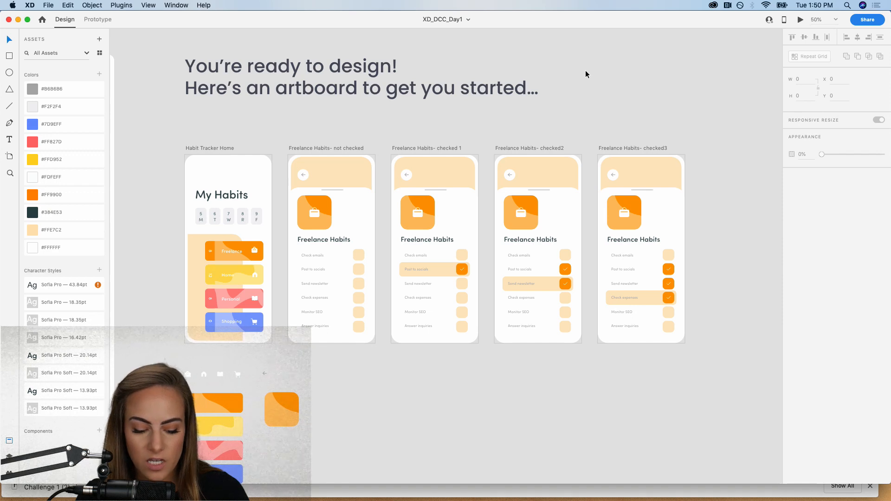
click(50, 5)
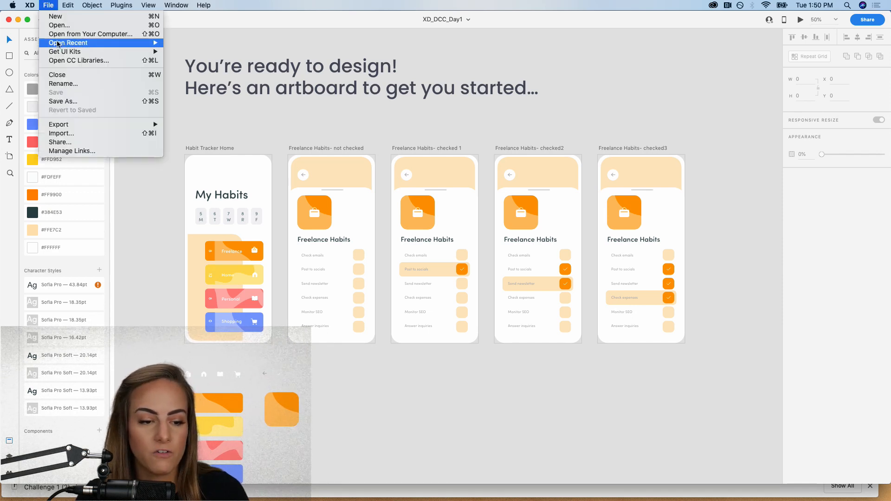
click(625, 83)
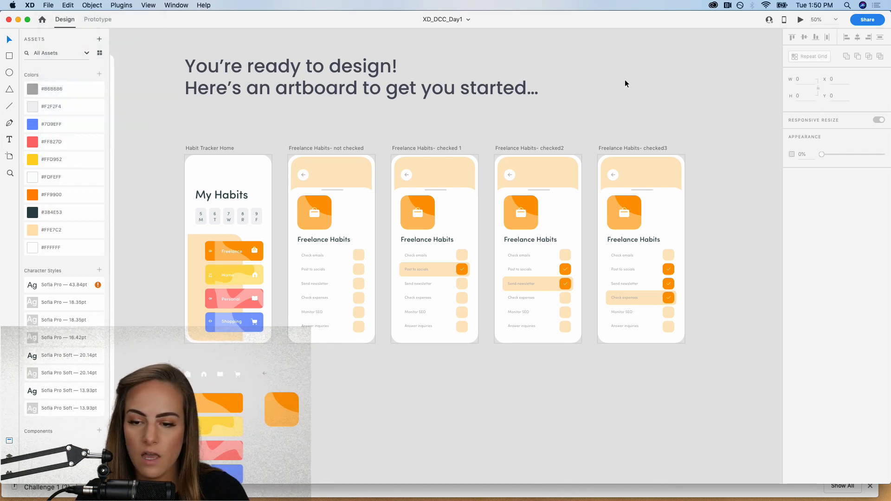
- Record a preview run that opens Freelance, checks Post to socials, Send newsletter and Check expenses, and returns to My Habits
click(800, 20)
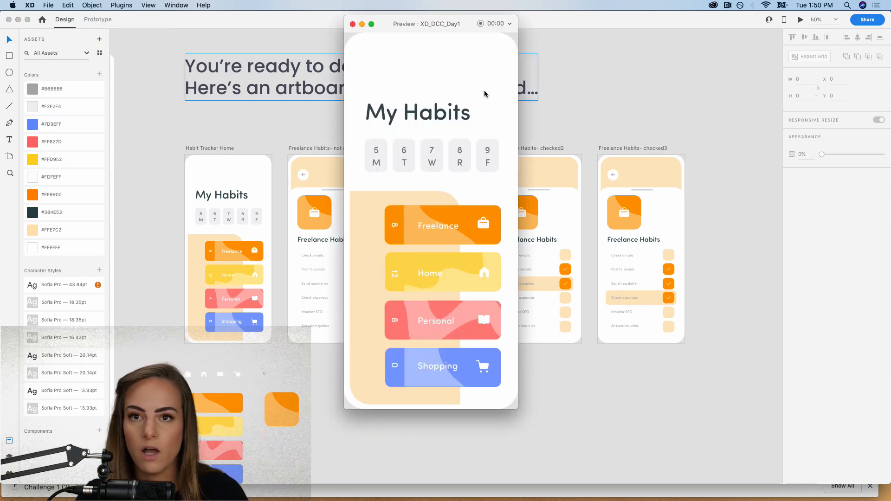
click(481, 23)
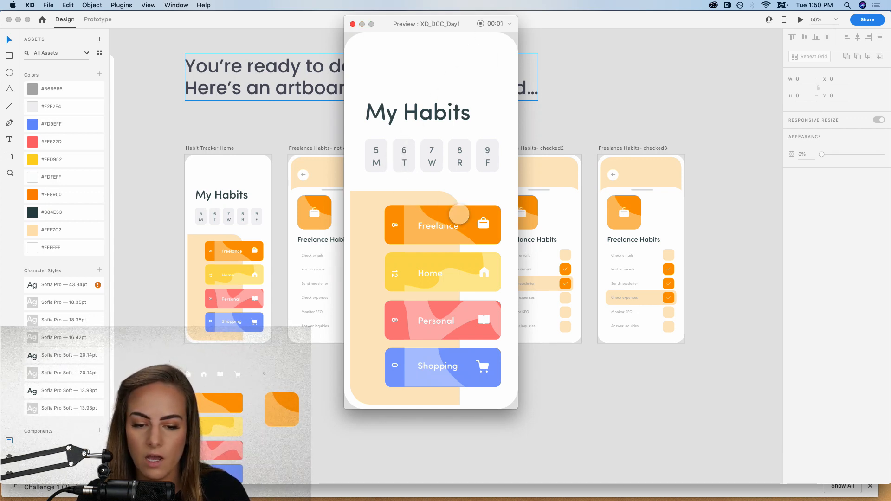
click(459, 215)
click(484, 260)
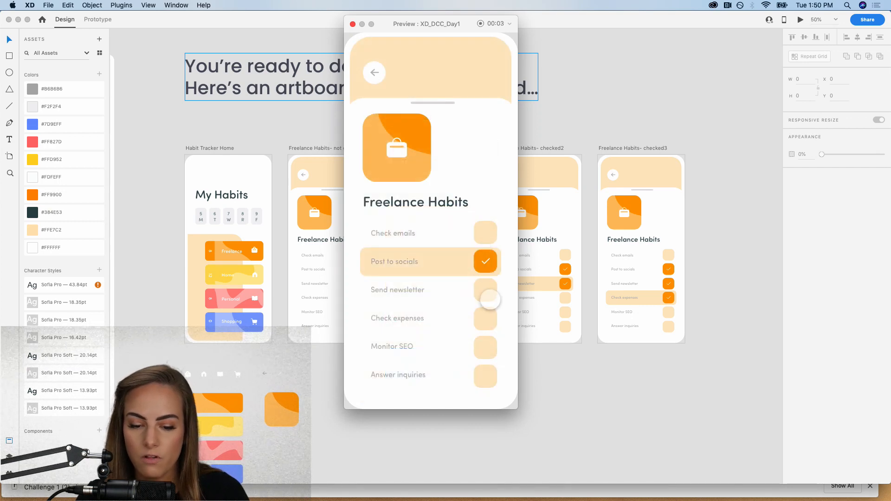
click(487, 292)
click(486, 318)
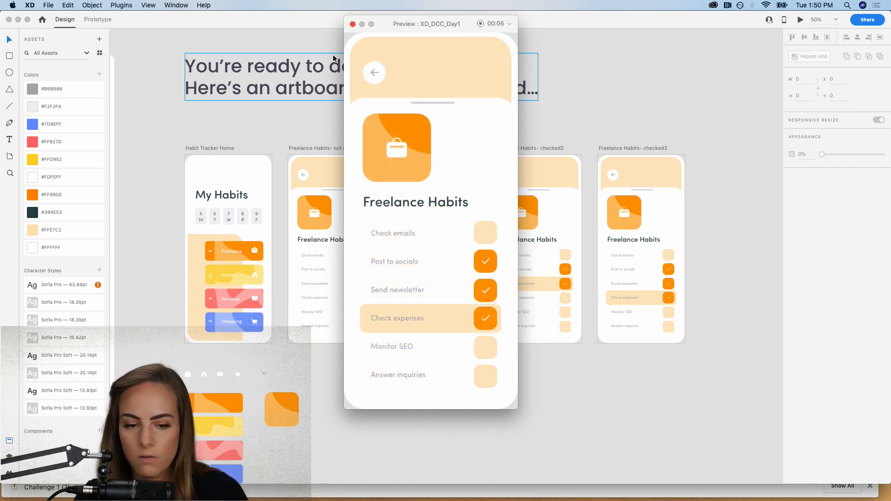
click(375, 73)
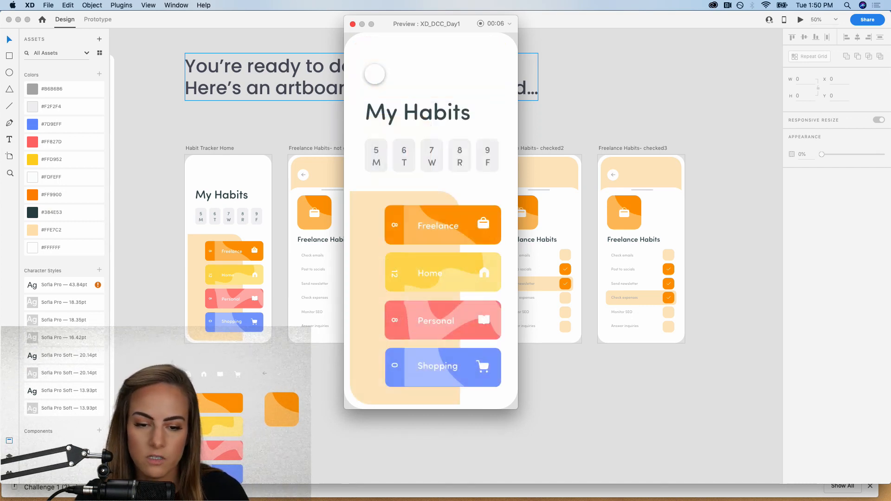
- Stop the preview recording, discard it without saving and close the preview
click(481, 23)
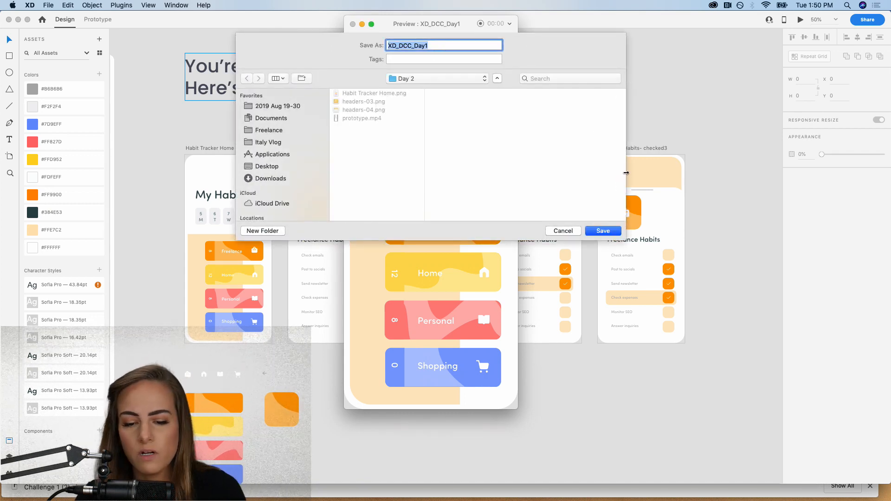
click(563, 231)
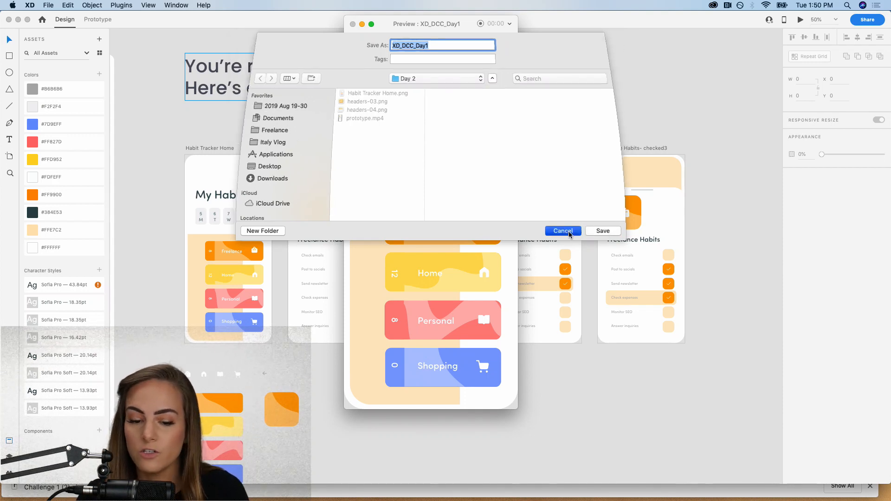
click(352, 24)
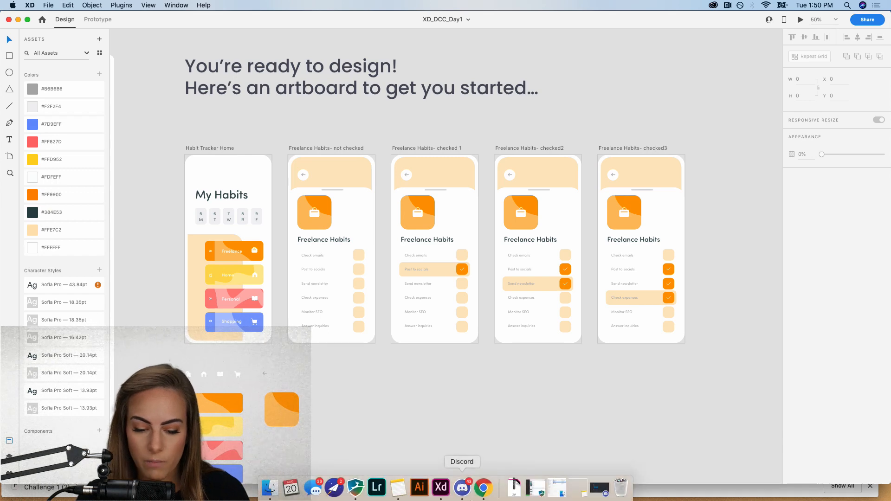
- Switch to Chrome and open the XD DCC Aug 19-30 draft from the Behance profile for editing
click(487, 494)
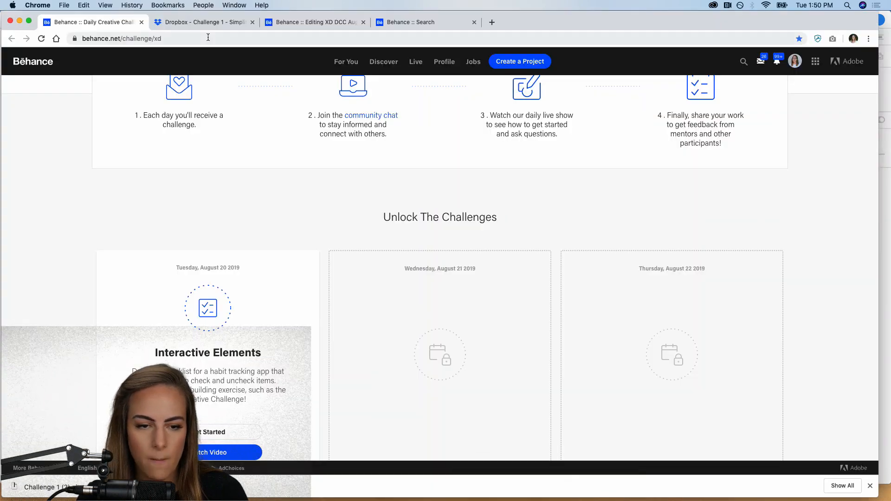
click(283, 22)
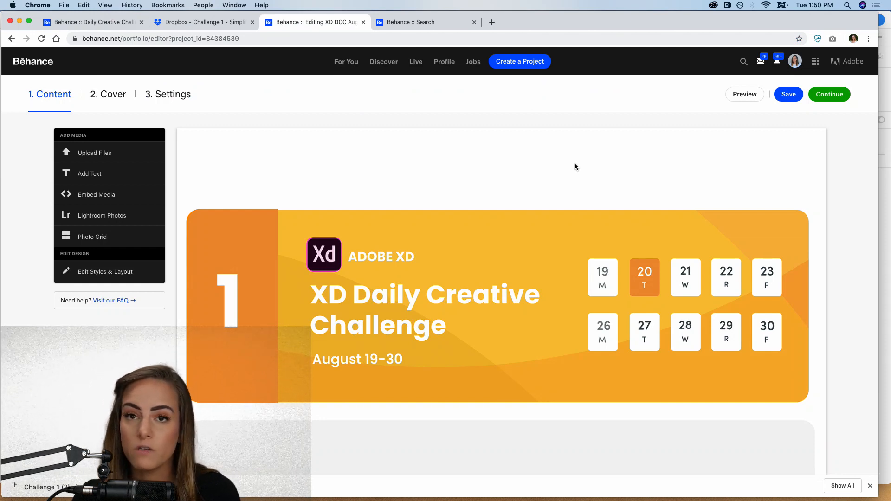
click(798, 63)
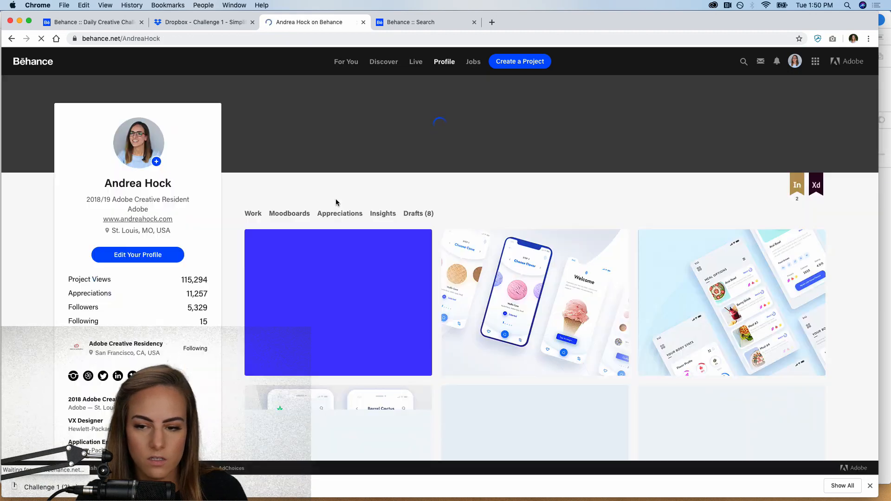
scroll(461, 195, down, 2)
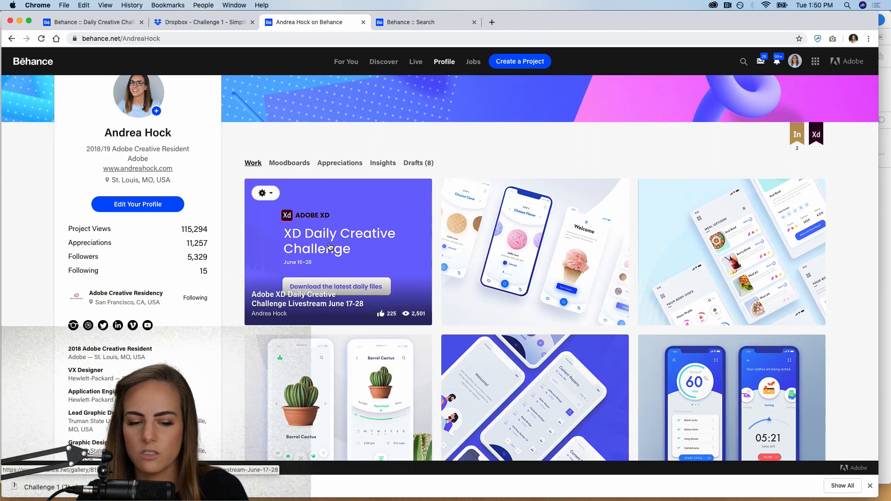
click(870, 486)
click(408, 164)
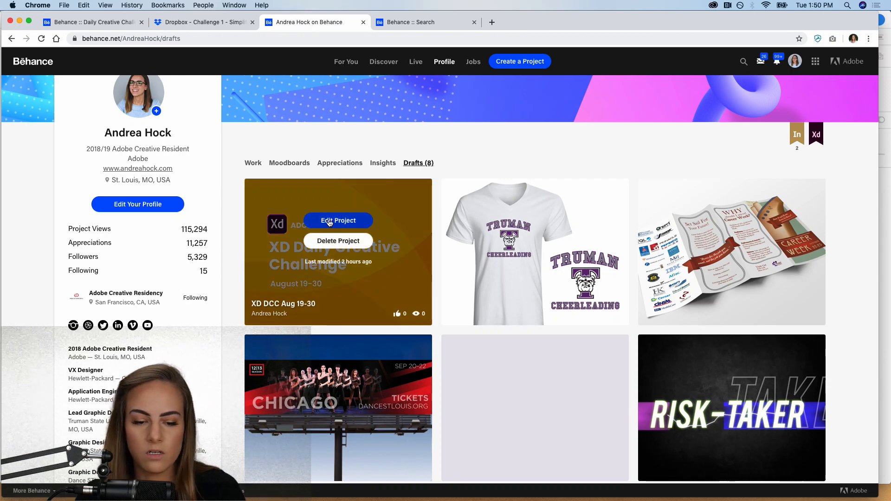
click(338, 219)
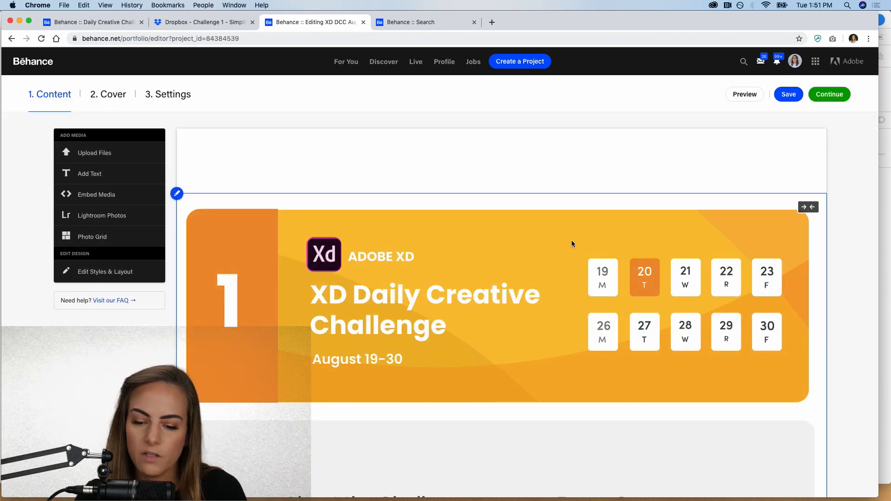
- Review the draft's header and challenge description, and play the embedded Freelance Habits prototype video
scroll(540, 353, down, 5)
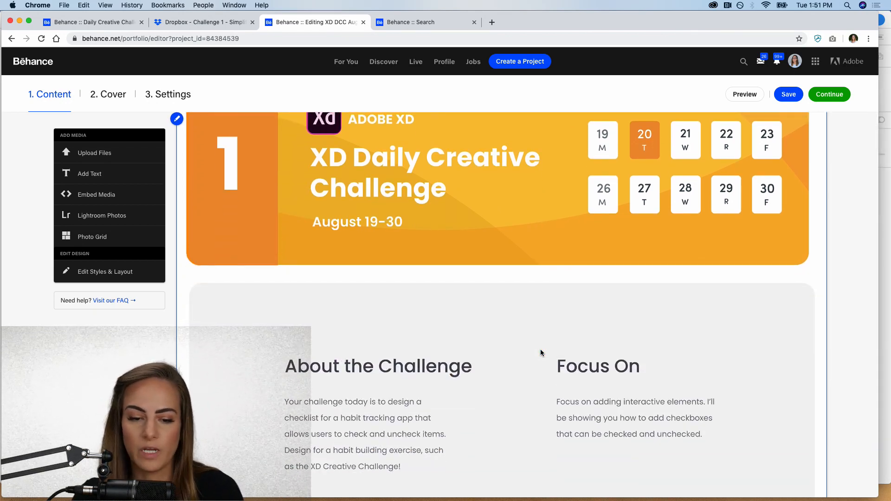
scroll(223, 180, down, 3)
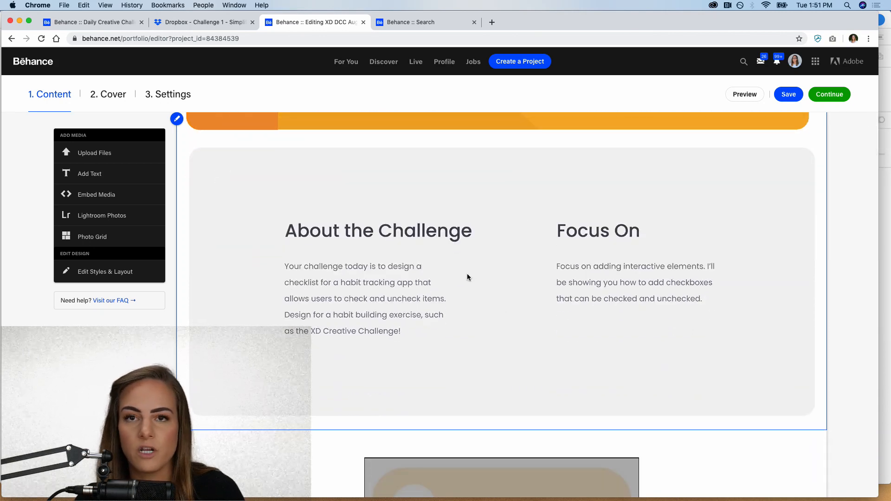
scroll(467, 277, down, 8)
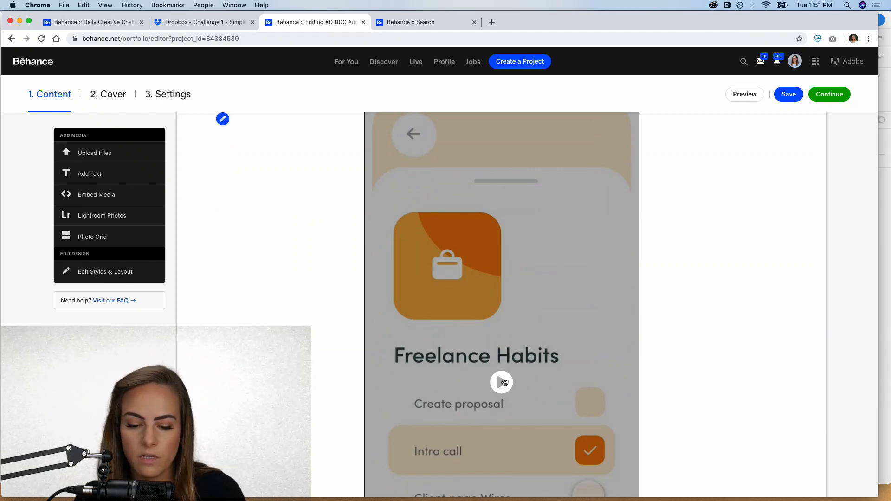
click(503, 382)
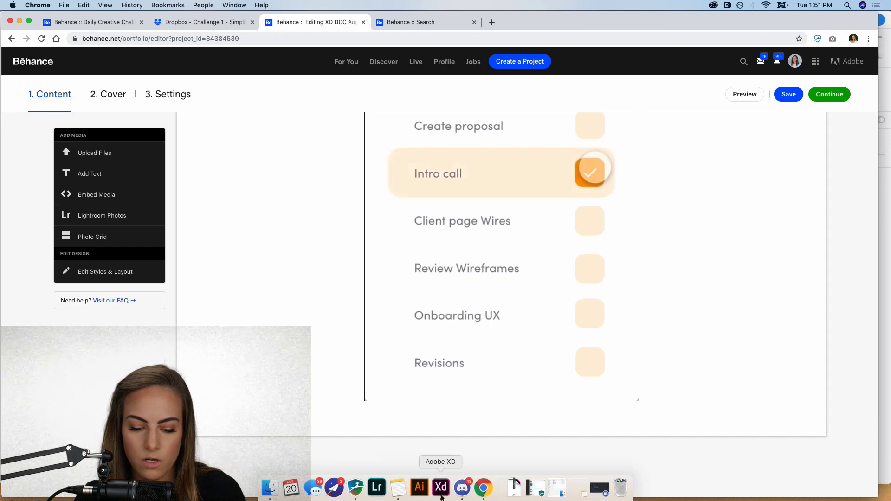
- Switch to Adobe XD, select all five habit-tracker artboards and set up their export with the format kept at PNG
click(443, 492)
drag(162, 133, 720, 352)
click(48, 6)
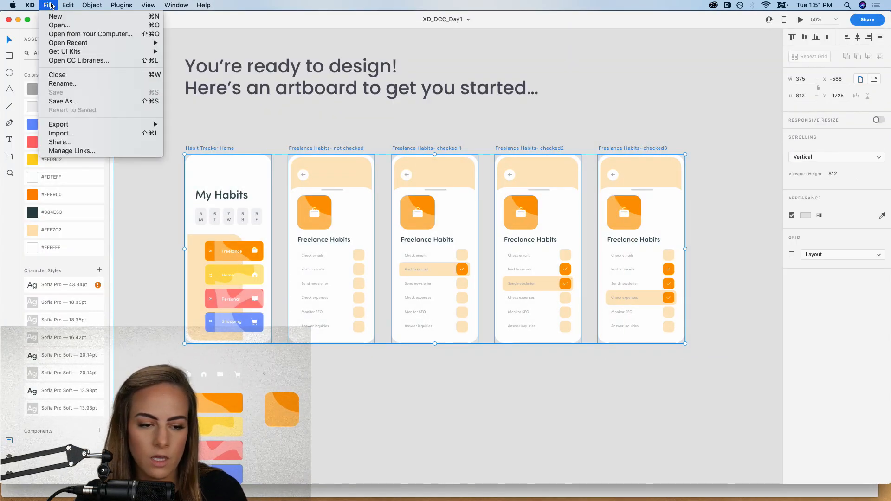
mouse_move(106, 131)
click(189, 133)
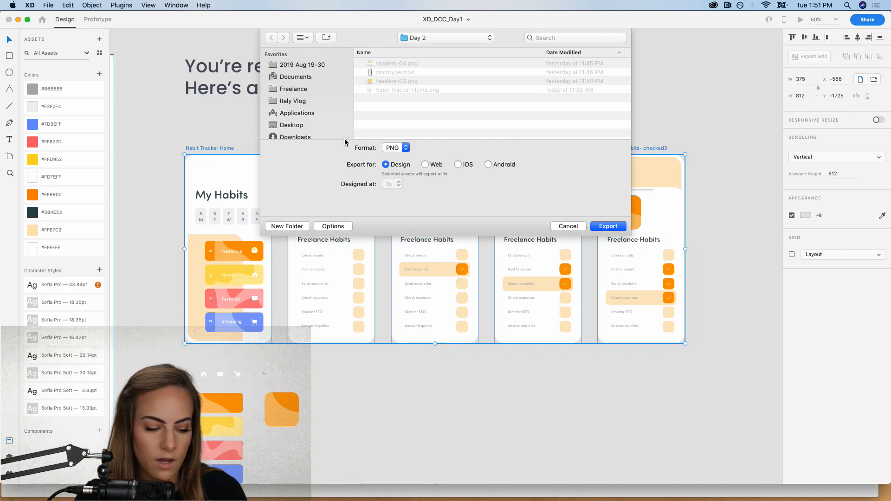
click(392, 148)
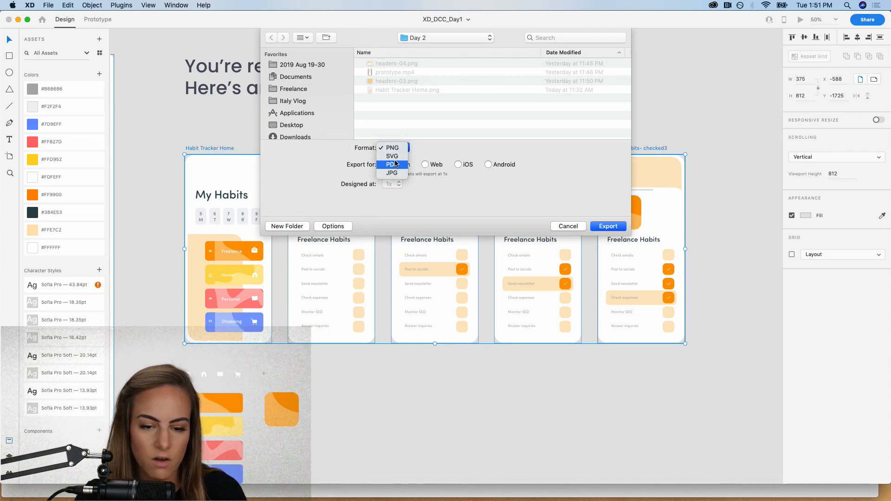
key(Escape)
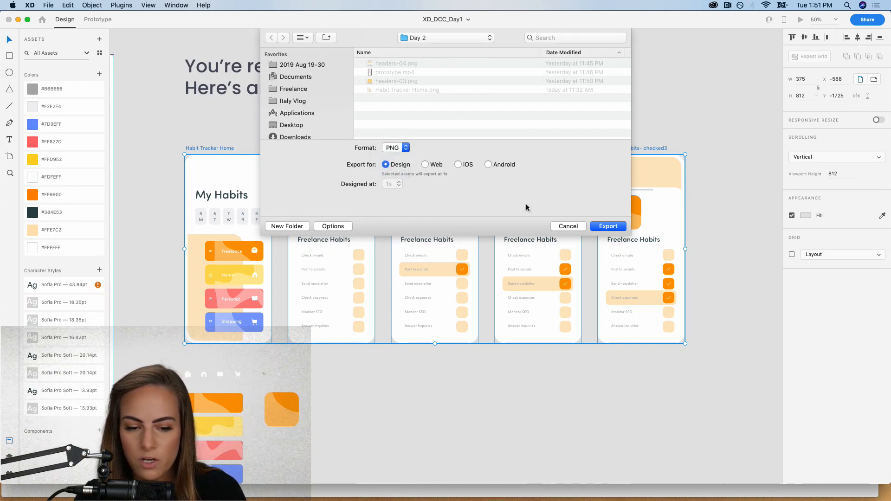
- Create a folder named PNGS inside Day 2 and export the selected artboards into it
click(289, 227)
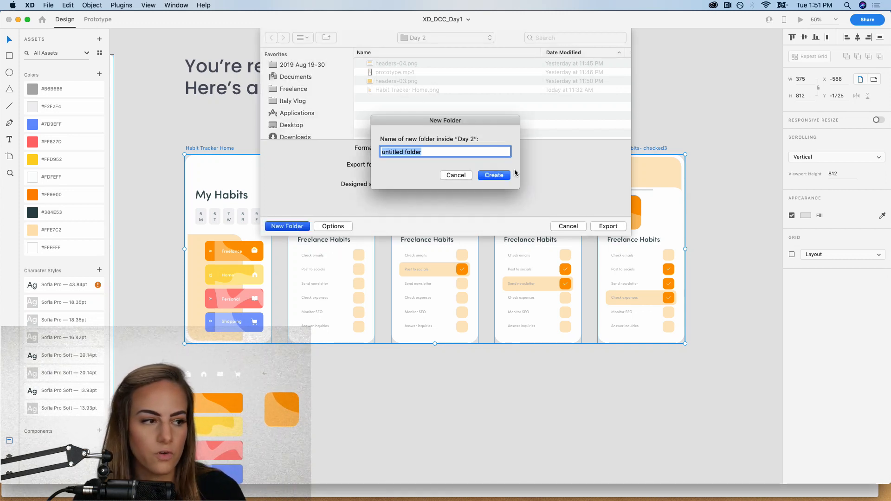
text(PNGS)
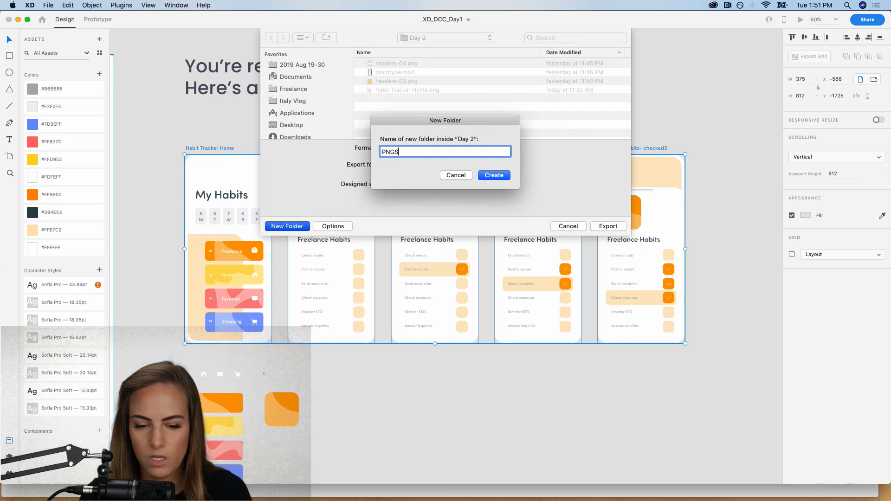
click(509, 175)
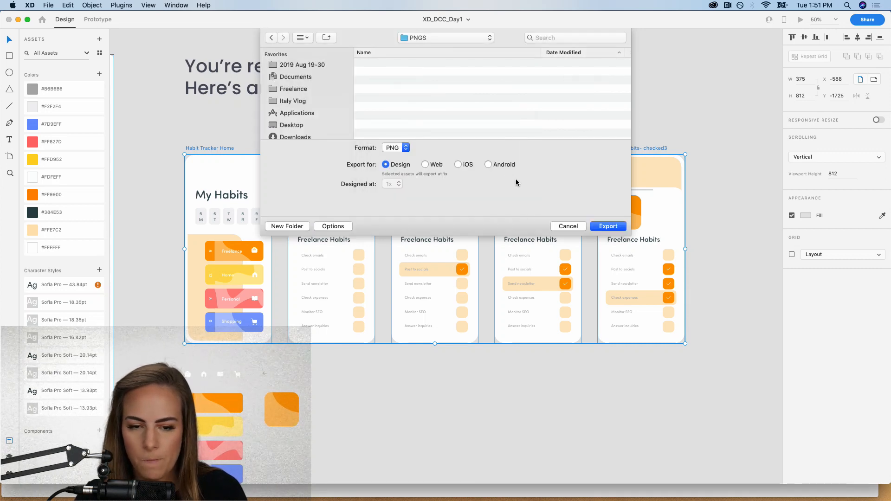
click(607, 227)
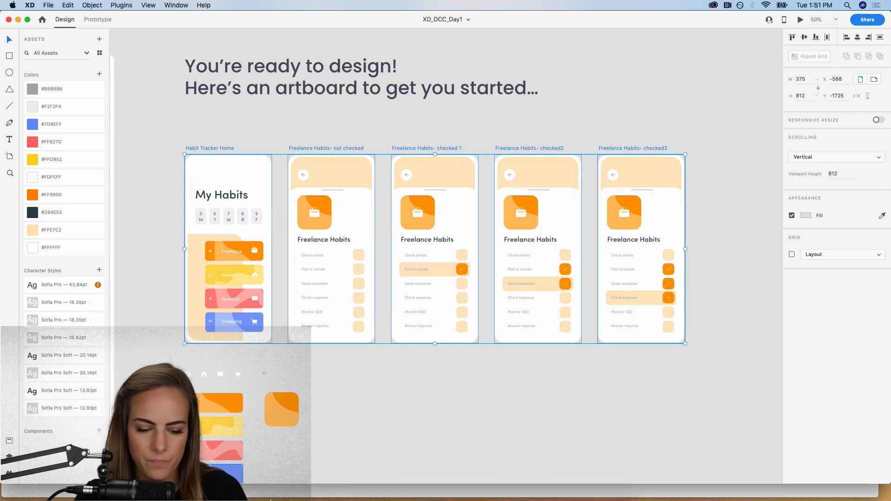
- Switch to Chrome and upload Habit Tracker Home.png and Freelance Habits- checked3.png from the PNGS folder below the draft's prototype video
click(480, 486)
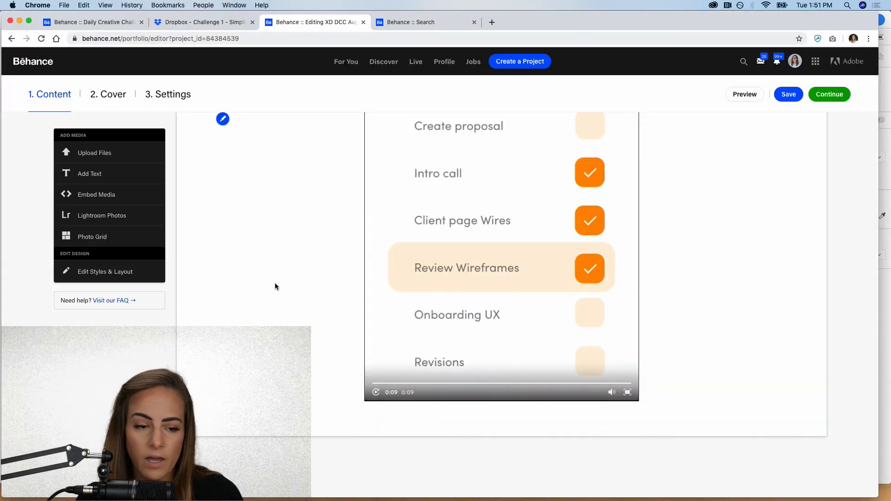
mouse_move(383, 417)
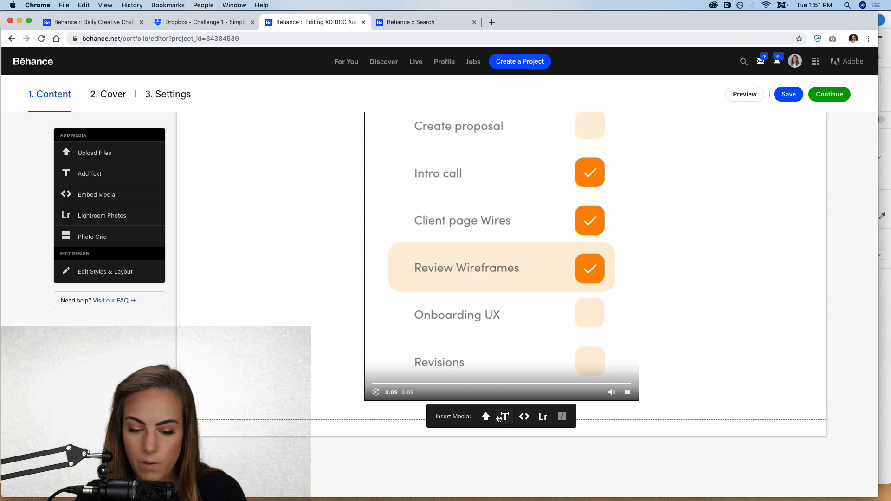
scroll(293, 260, up, 2)
scroll(291, 245, up, 10)
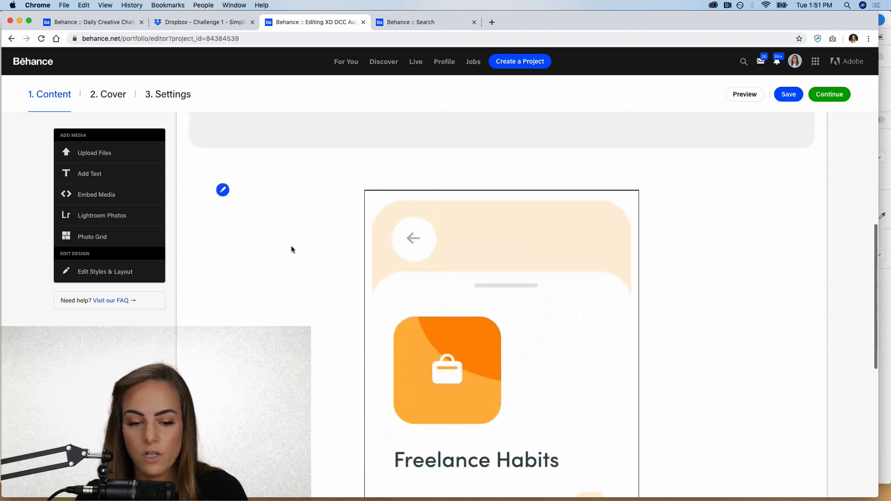
mouse_move(402, 238)
scroll(402, 239, down, 10)
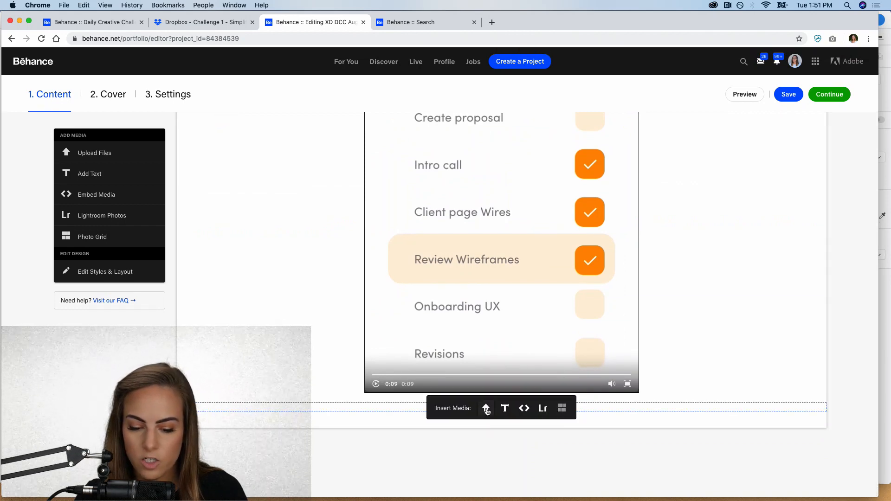
click(486, 409)
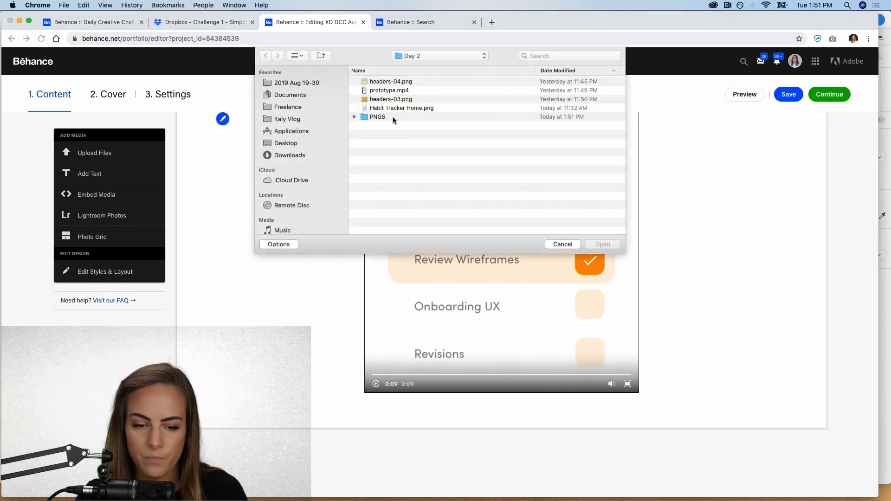
double_click(378, 116)
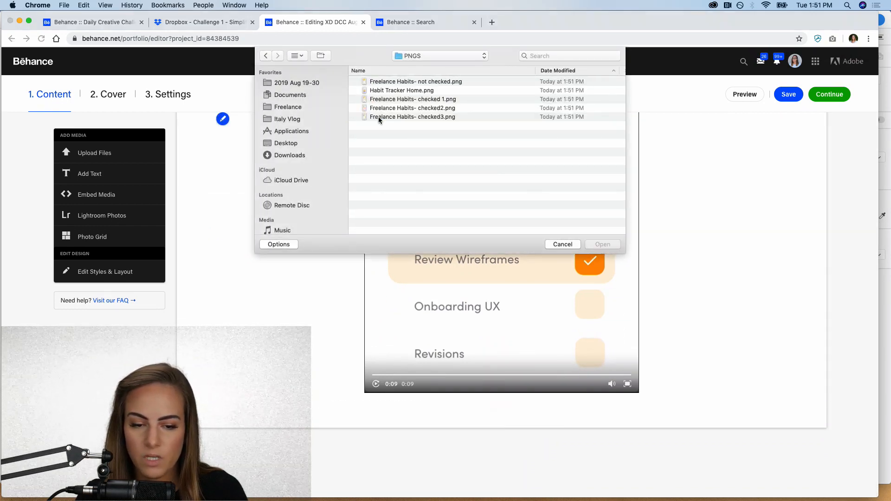
click(391, 91)
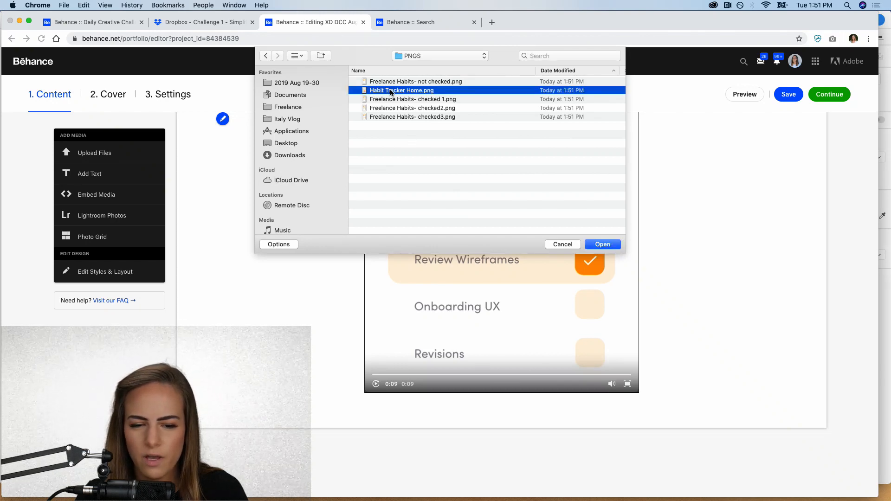
double_click(391, 91)
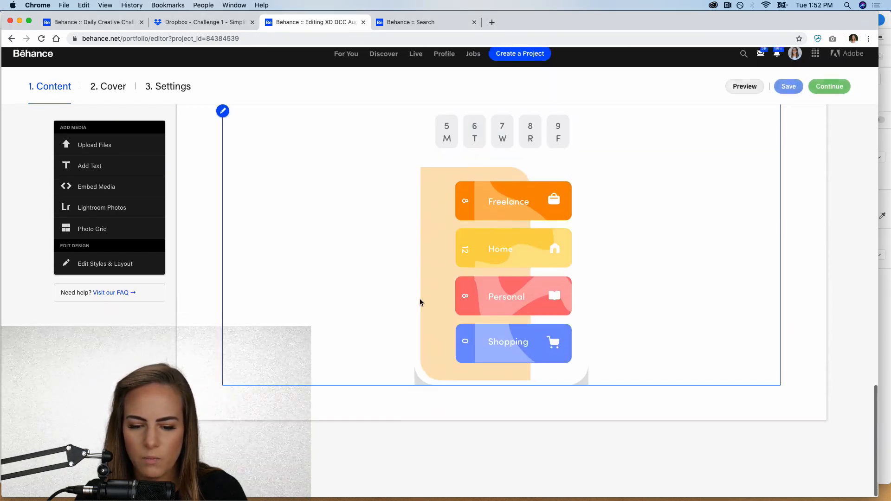
click(486, 408)
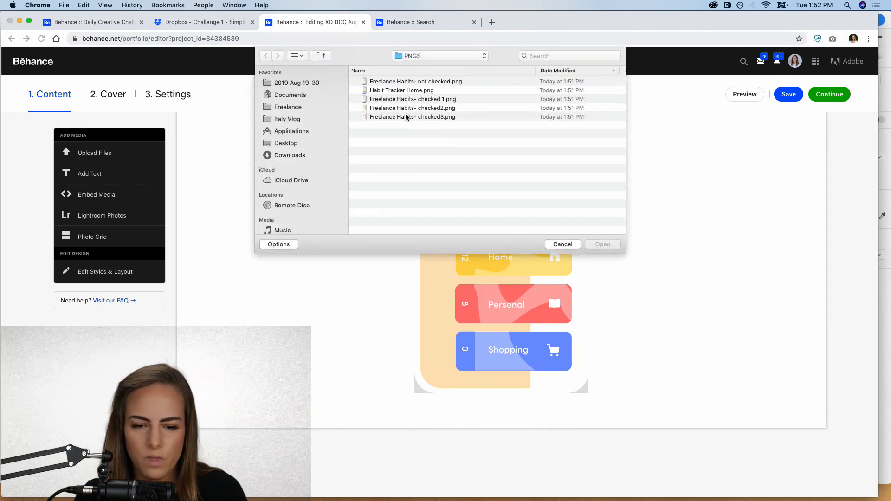
double_click(404, 117)
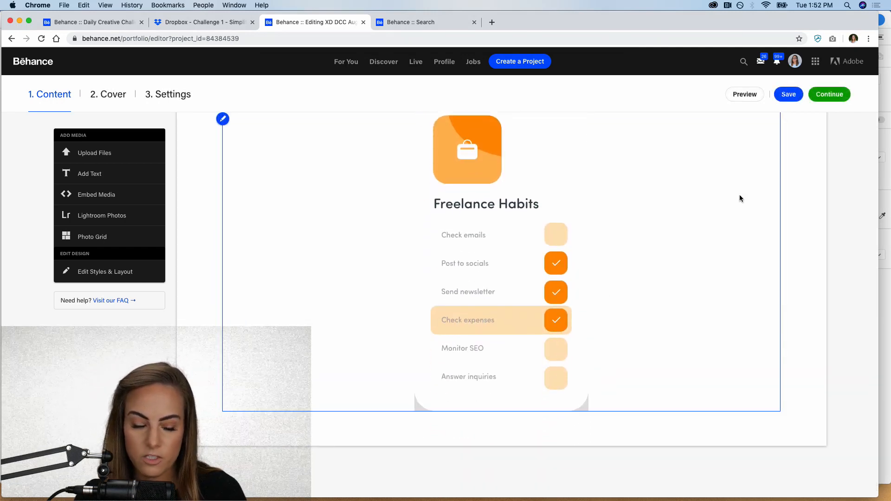
- Save the draft, continue to its cover and accept the existing XD Daily Creative Challenge cover crop
click(788, 95)
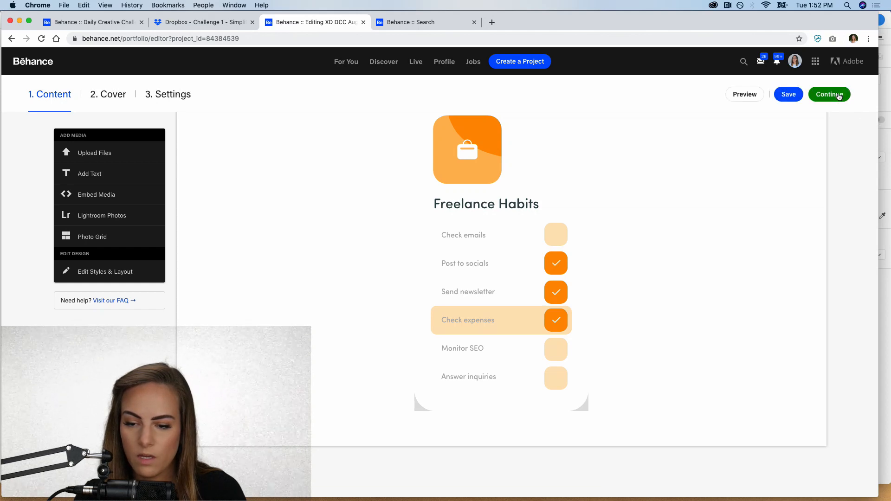
click(839, 95)
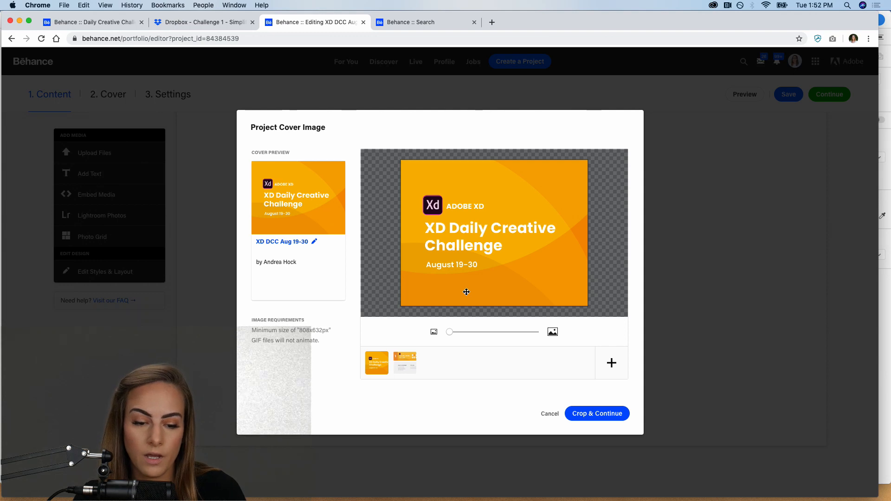
click(582, 414)
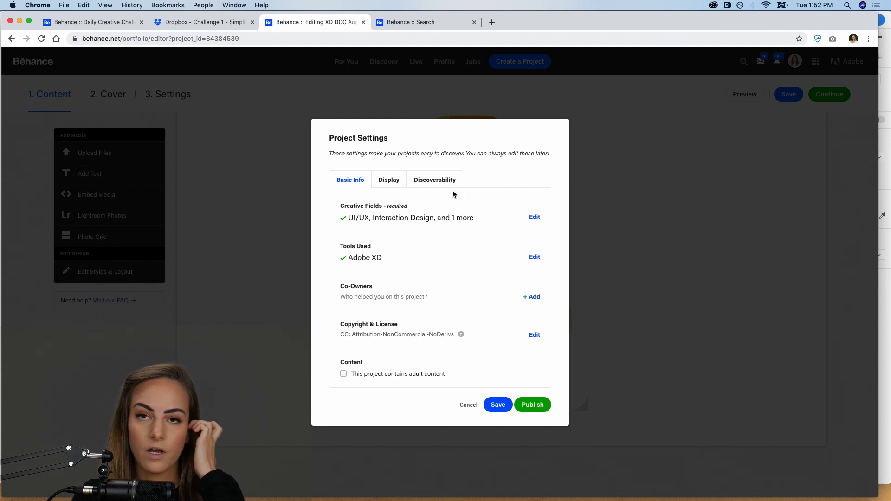
- Check the project's creative fields, keeping UI/UX, Interaction Design and Icon Design selected
click(535, 217)
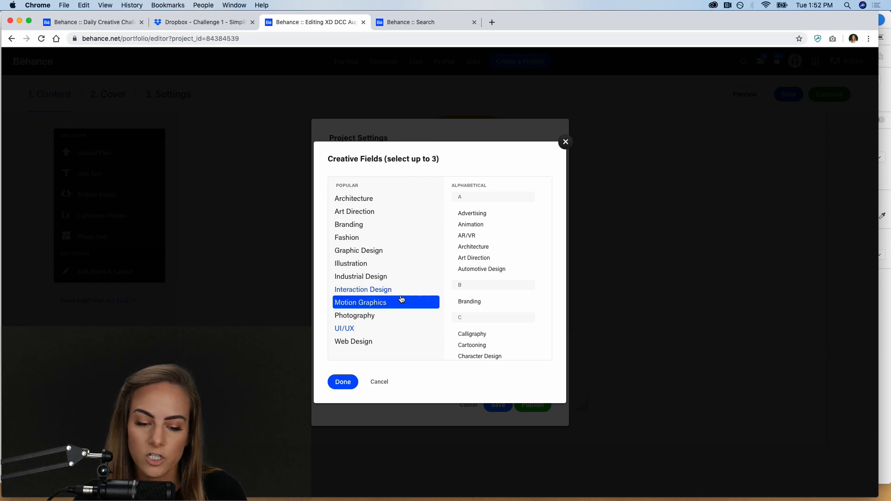
click(387, 327)
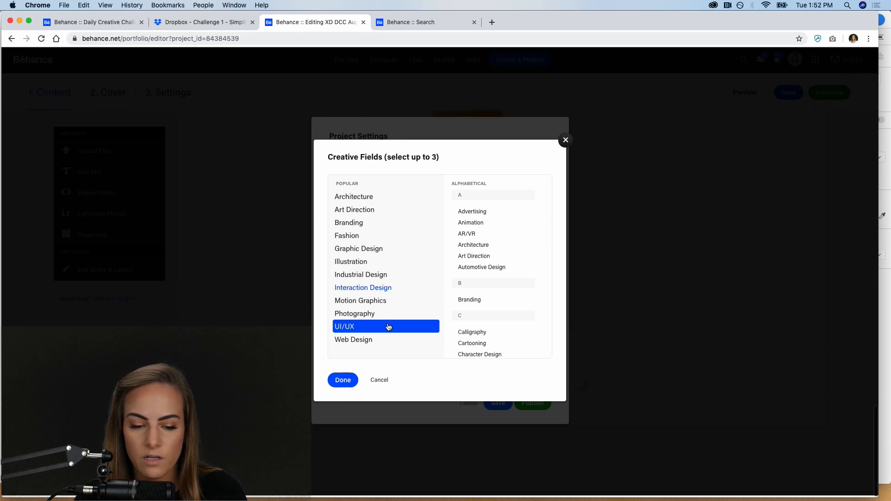
scroll(459, 262, down, 15)
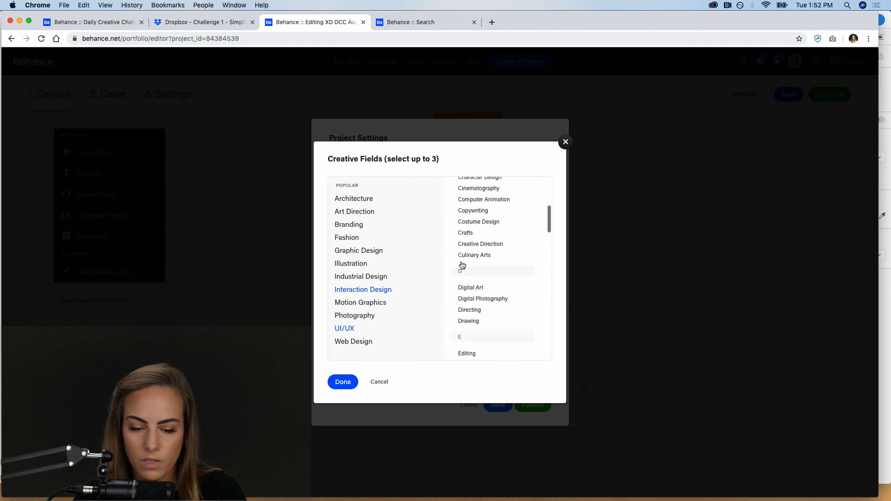
scroll(461, 265, down, 10)
scroll(497, 256, up, 10)
scroll(497, 256, up, 10)
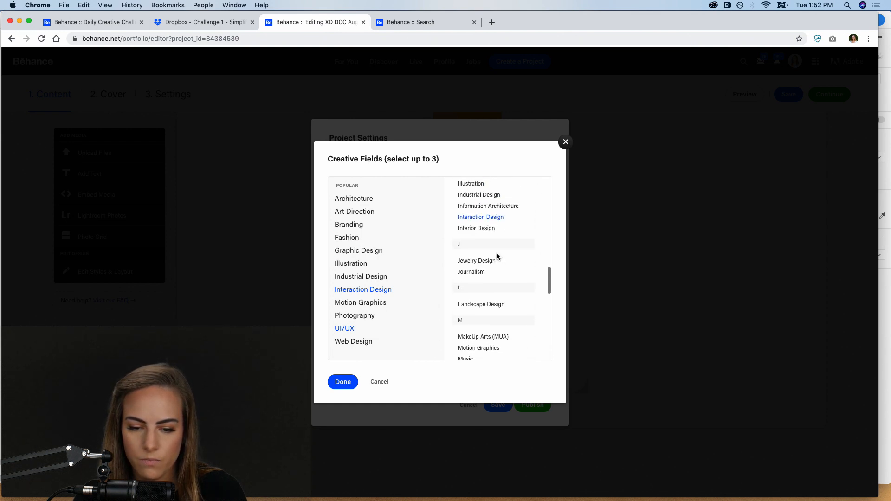
click(473, 301)
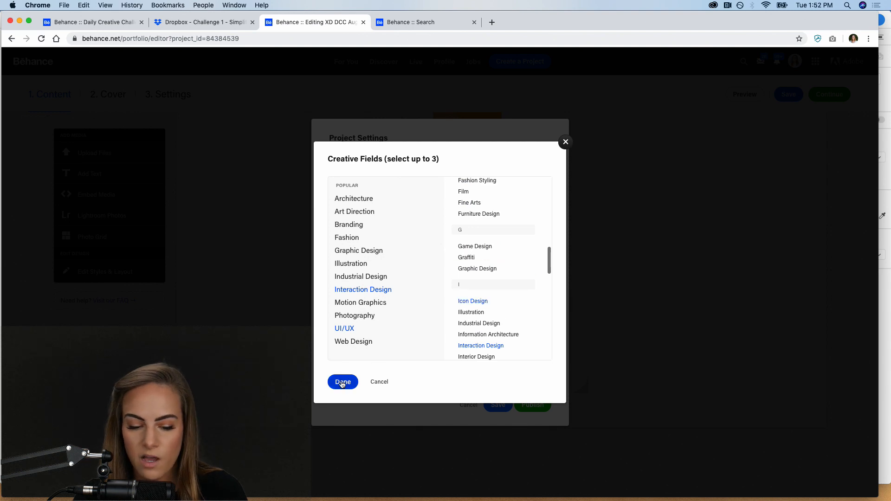
click(342, 381)
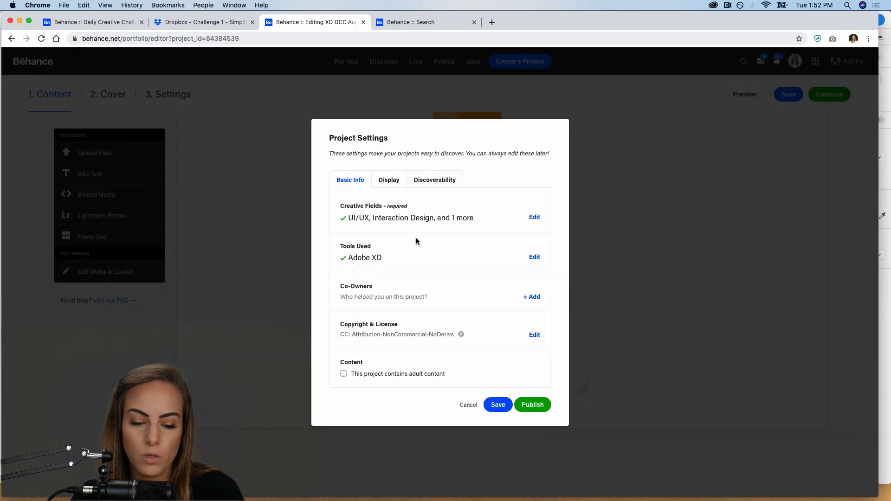
- Enter the project description "This is the XD Daily Creative Challenge in August! Check it out:)" and publish the project
click(389, 180)
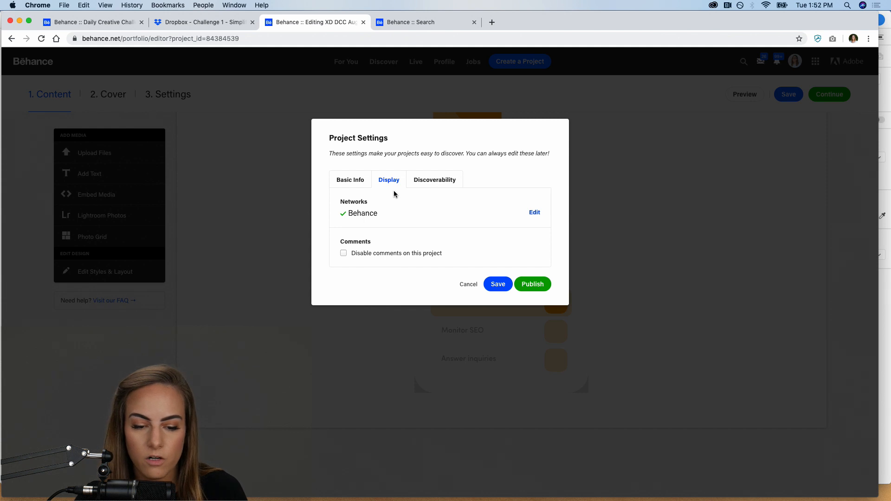
click(436, 181)
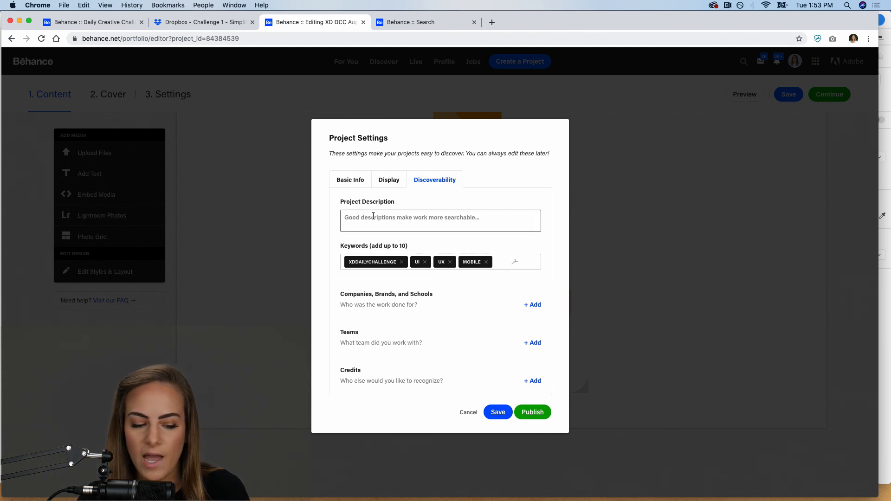
text(k)
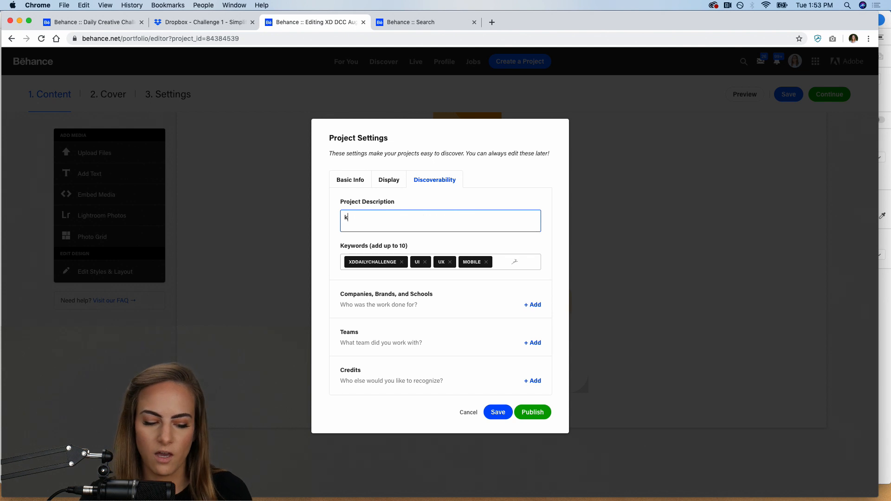
key(BackSpace)
text(This is the XD Daily Creative Challenge in August! Check it out:))
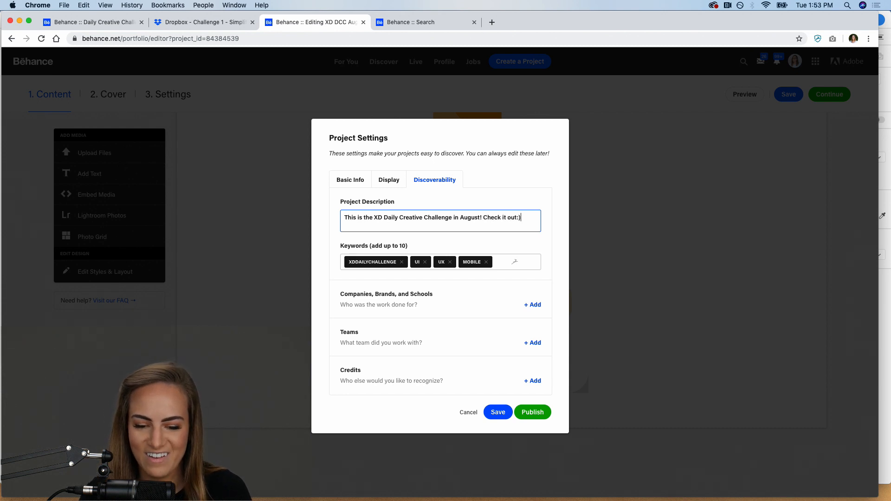
click(531, 412)
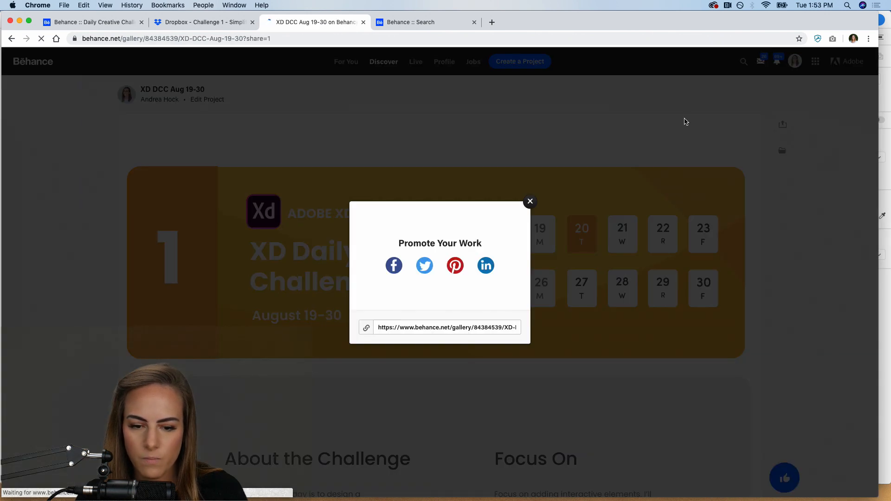
- Dismiss the promotion dialog and review the published XD DCC Aug 19-30 page down to the uploaded screens
click(529, 202)
scroll(595, 211, down, 7)
scroll(594, 211, down, 20)
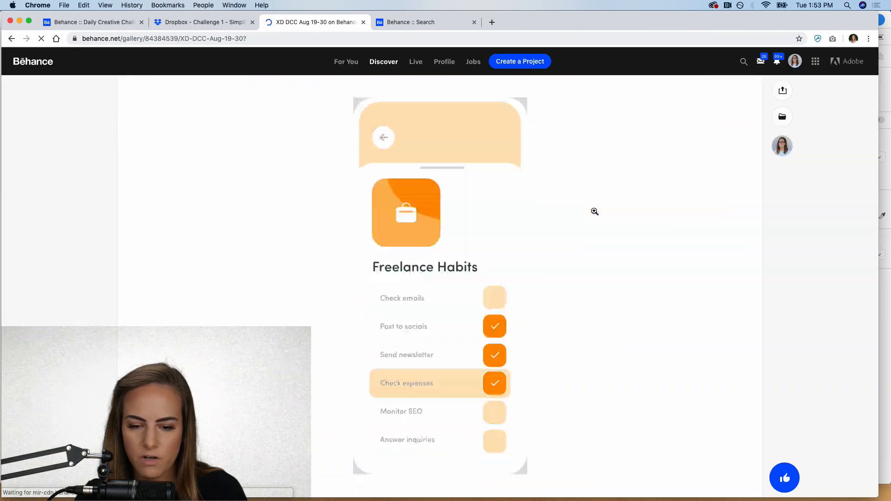
scroll(594, 210, up, 20)
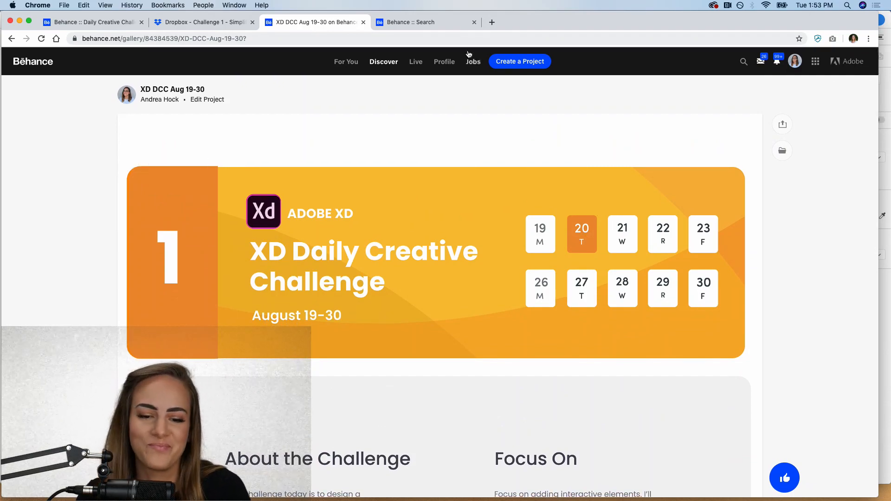
- Browse the recent community projects in the open Behance search for xddailychallenge
click(423, 23)
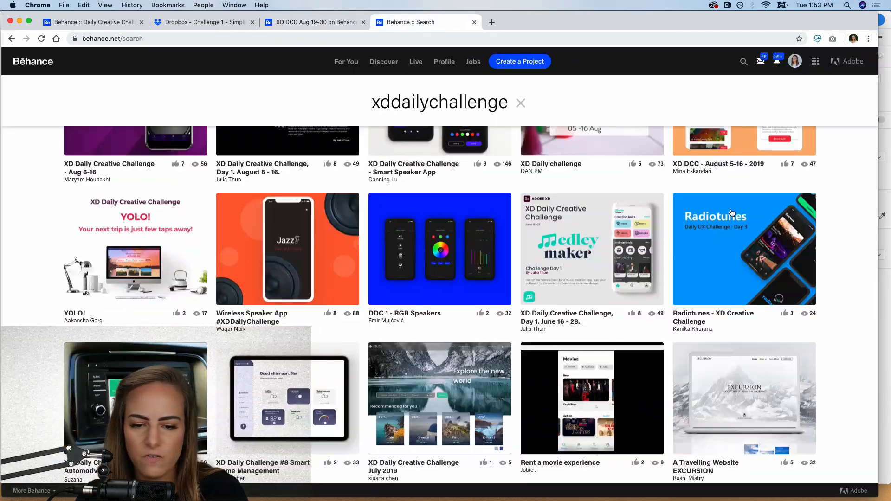
scroll(796, 159, down, 10)
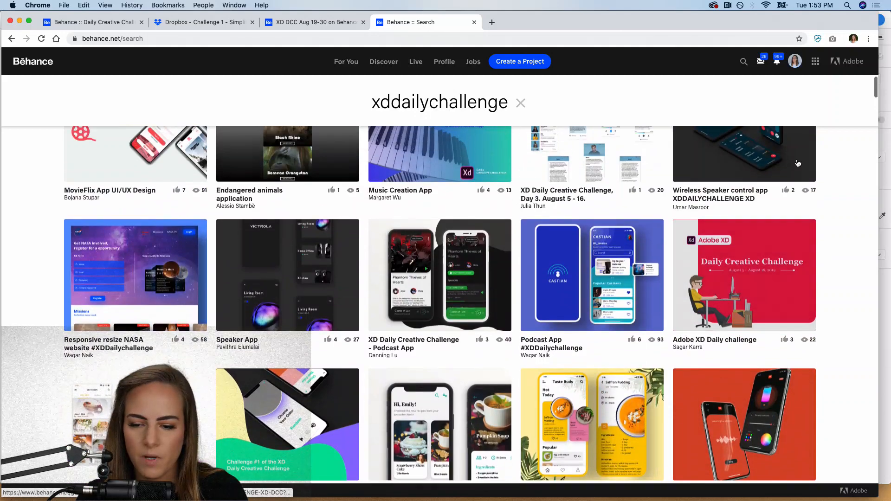
scroll(797, 163, up, 10)
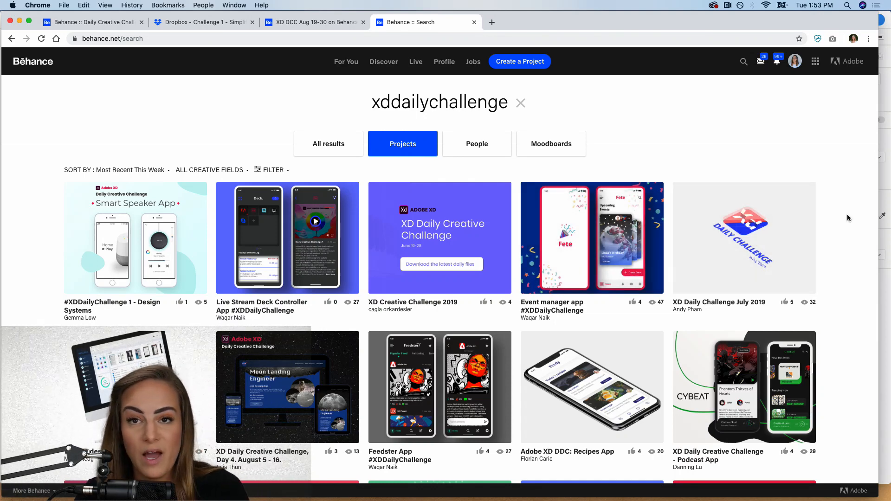
- Run a new Behance search for xddailychallenge and view the Todo App For Designer Task project from the results
click(40, 61)
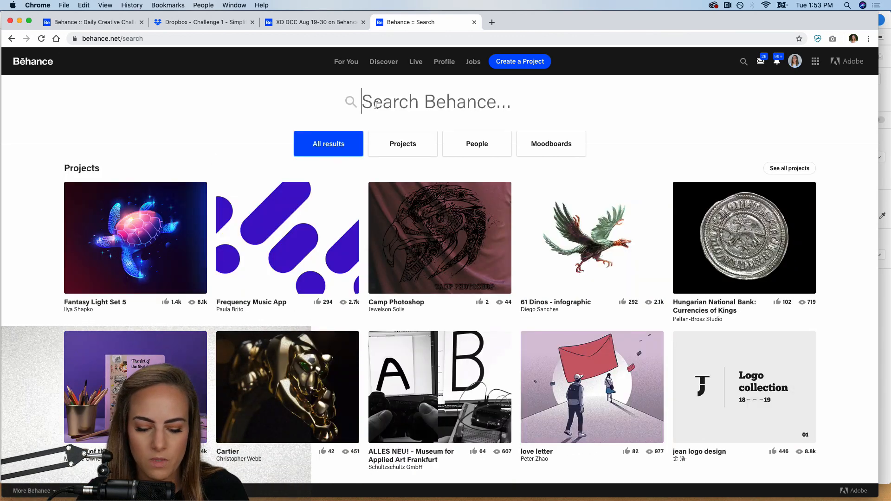
text(xddailycha)
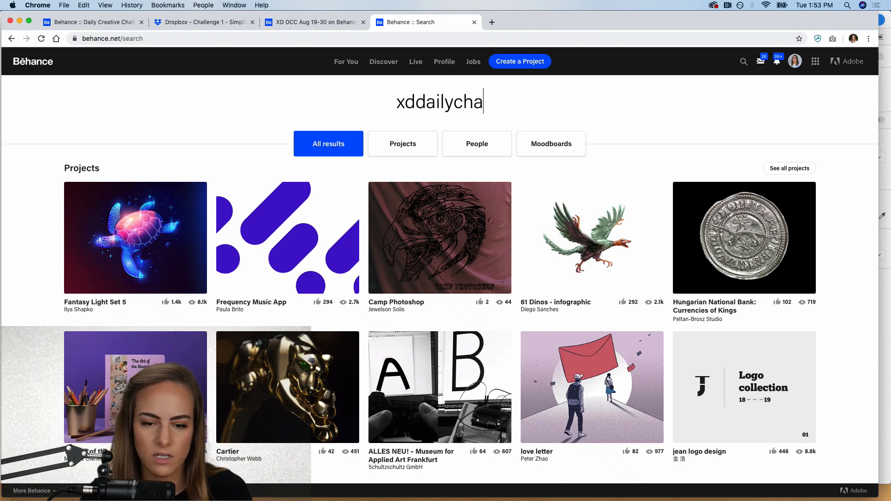
text(llenge)
key(Return)
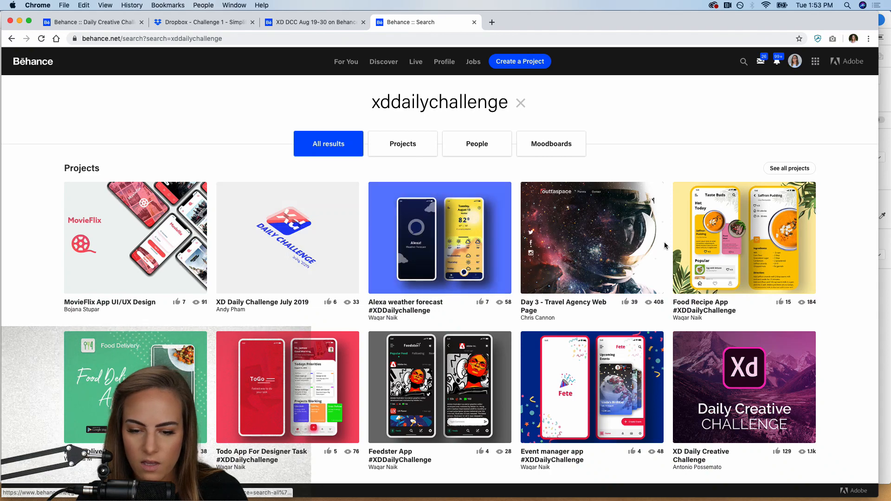
scroll(665, 246, down, 3)
scroll(666, 245, down, 2)
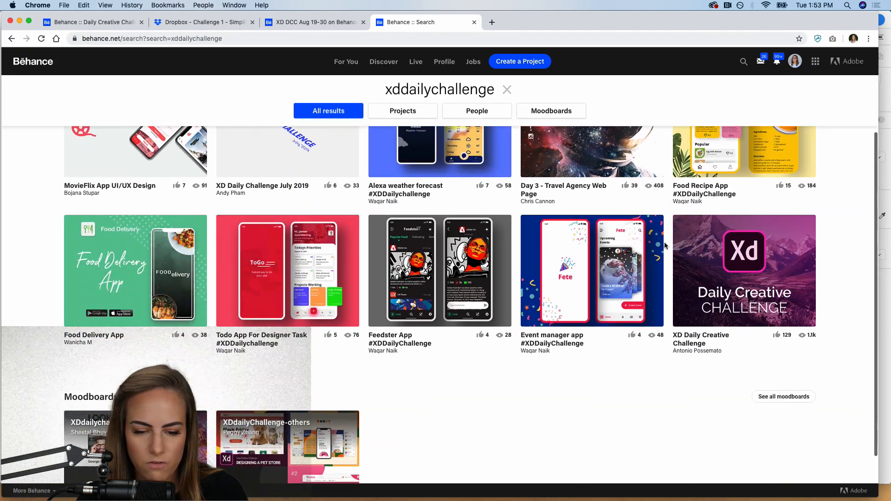
click(306, 303)
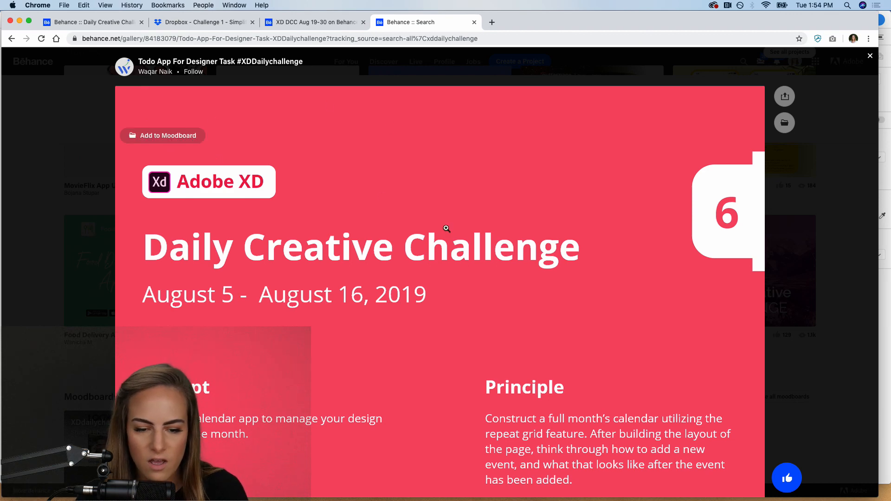
scroll(504, 184, down, 4)
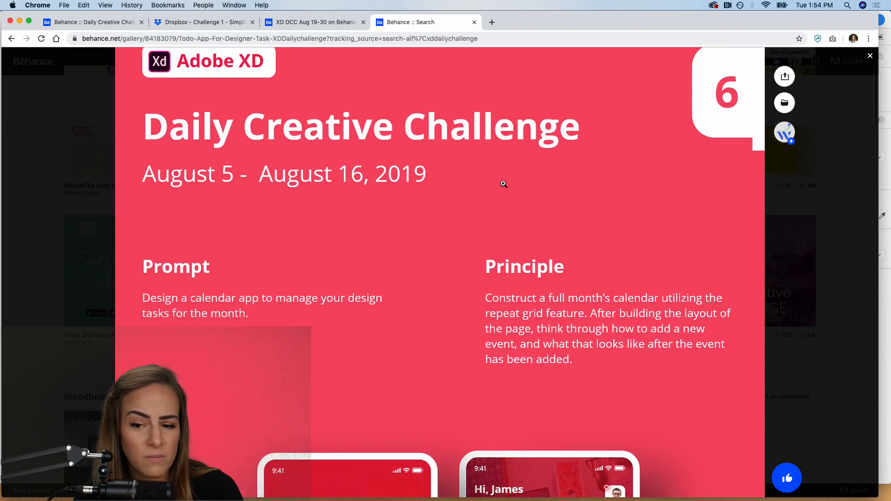
- Examine the Todo App For Designer Task project from its challenge prompt through icons, colors and artboards to the live prototype, and close it
scroll(503, 184, down, 6)
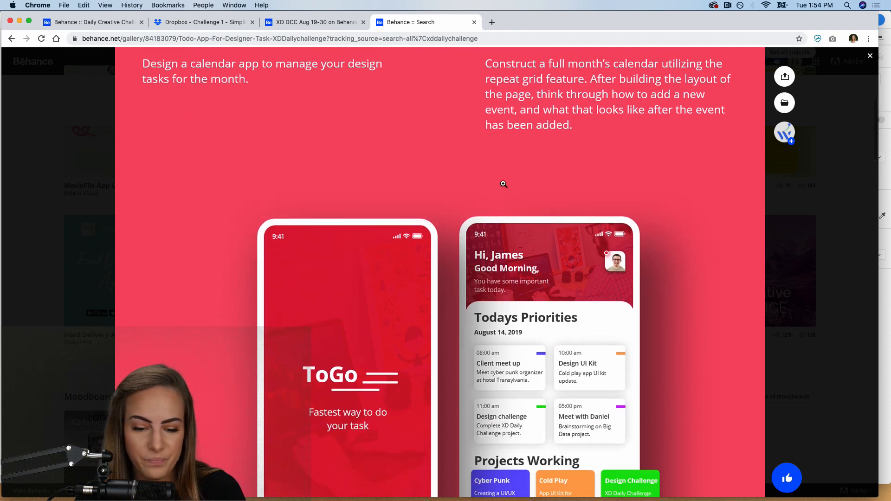
scroll(504, 184, down, 1)
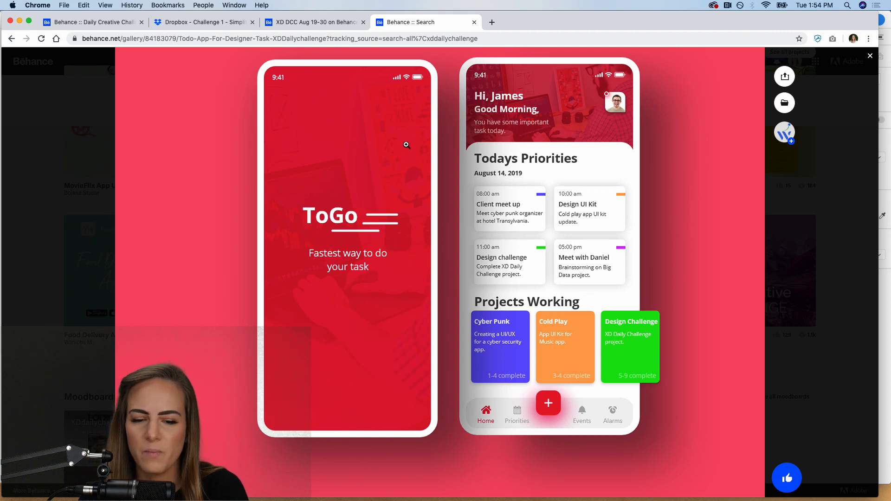
scroll(406, 145, down, 2)
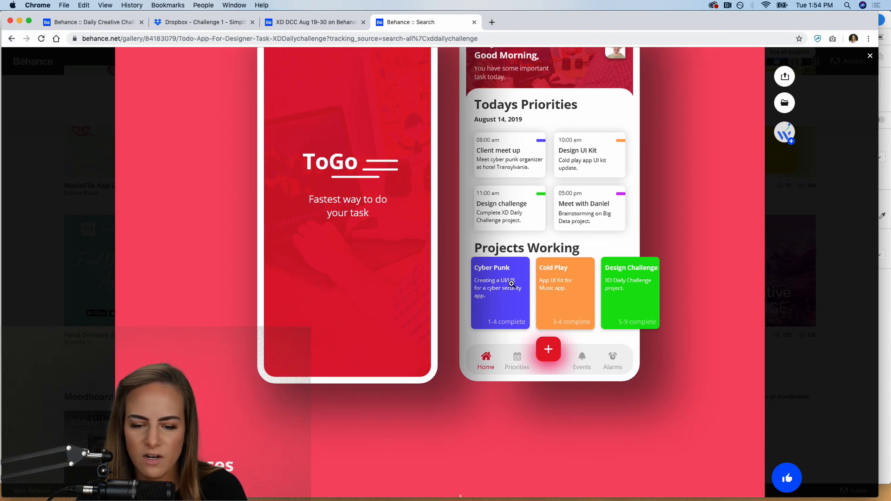
scroll(512, 284, down, 8)
scroll(512, 284, down, 5)
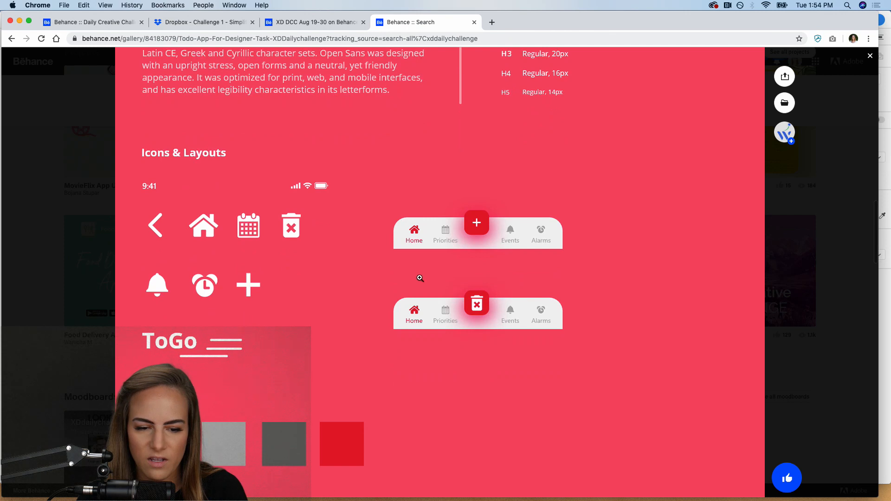
scroll(368, 268, down, 10)
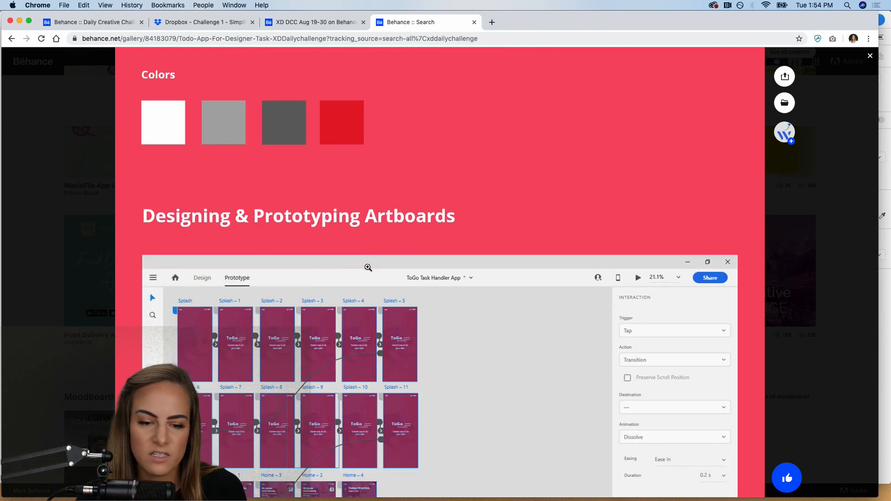
scroll(368, 268, up, 5)
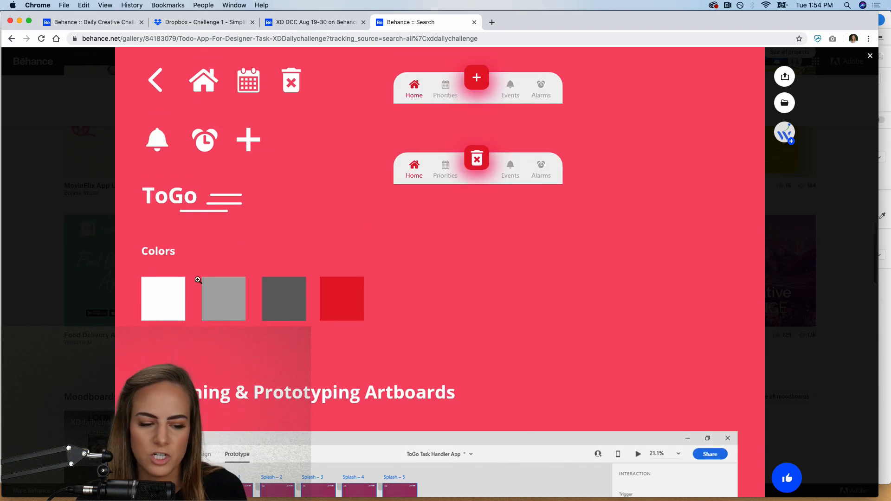
scroll(308, 291, down, 8)
scroll(308, 291, down, 12)
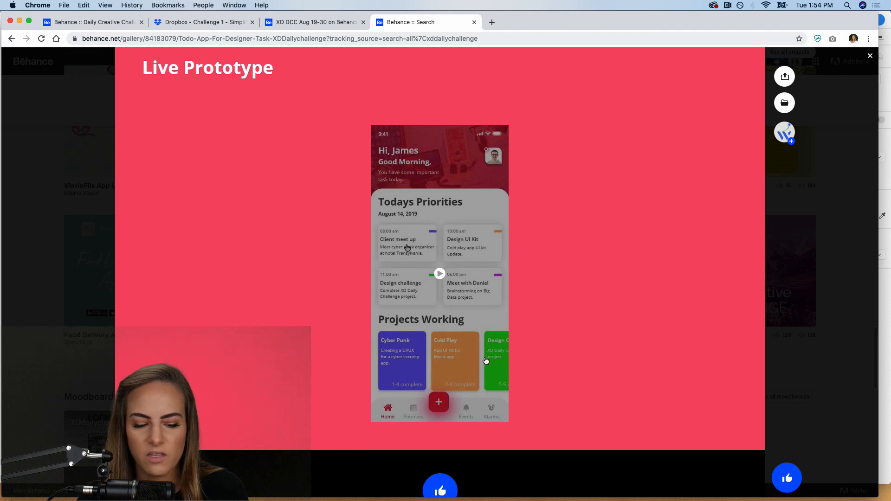
click(820, 277)
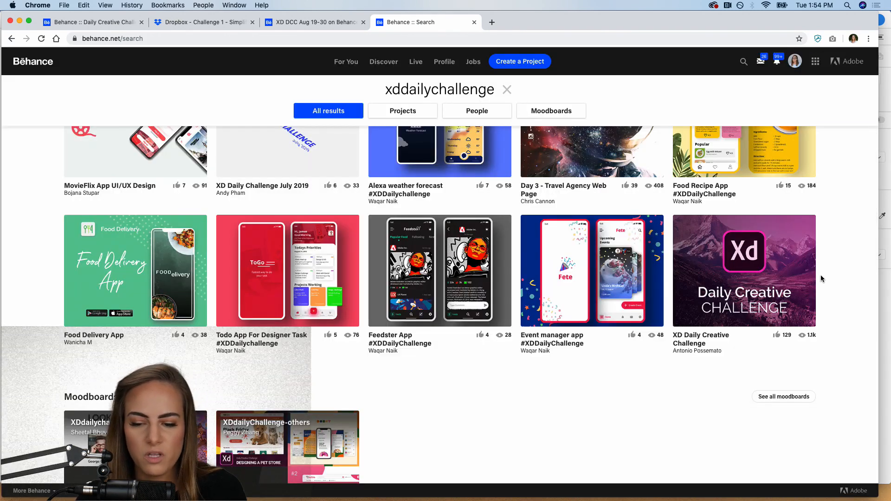
- View the Food Delivery App project from the search results down to its login screens, and return to the results
scroll(820, 275, down, 1)
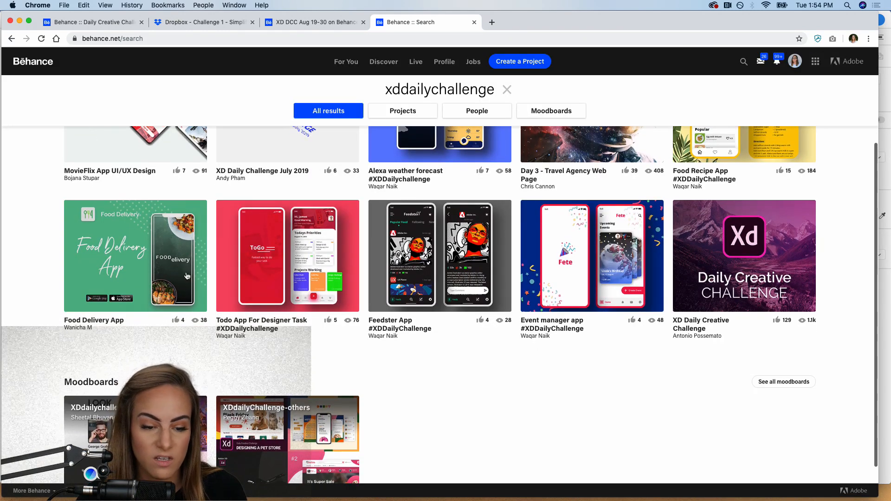
click(166, 259)
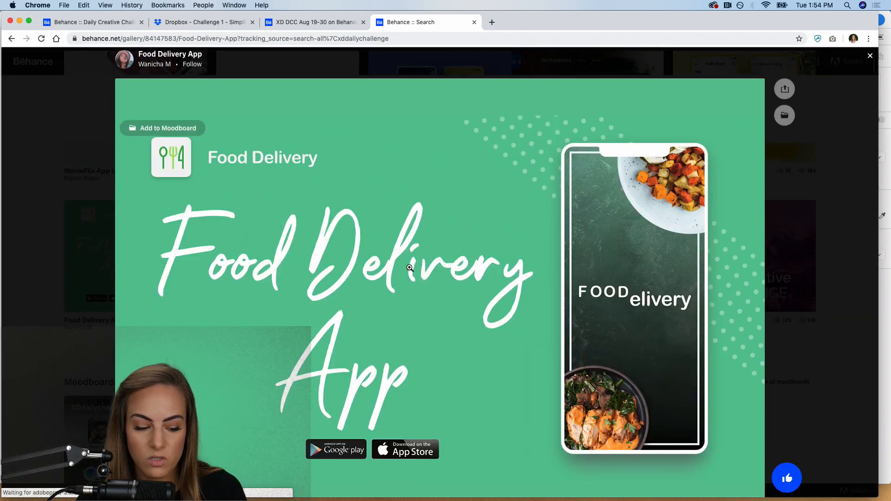
scroll(410, 268, down, 2)
scroll(409, 268, down, 2)
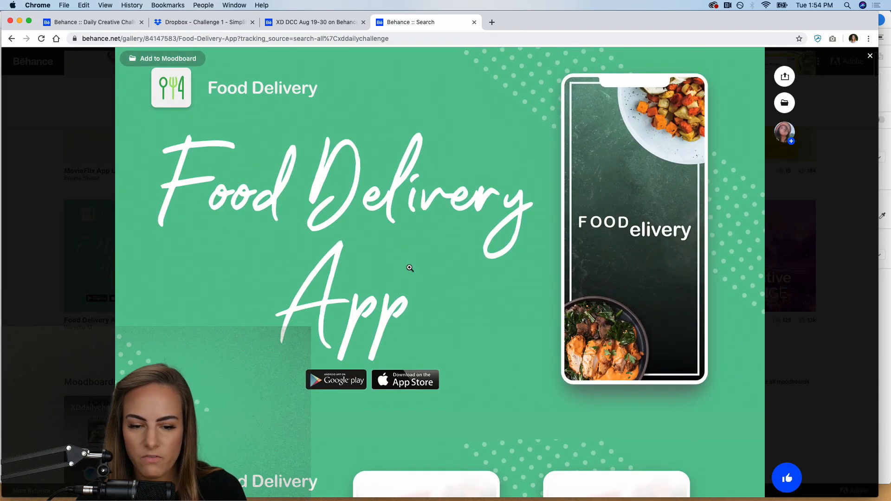
scroll(410, 269, down, 10)
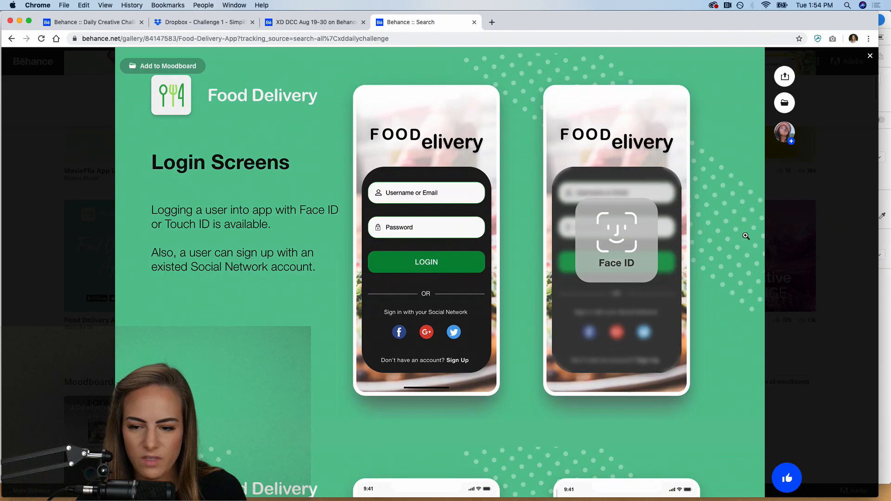
click(824, 200)
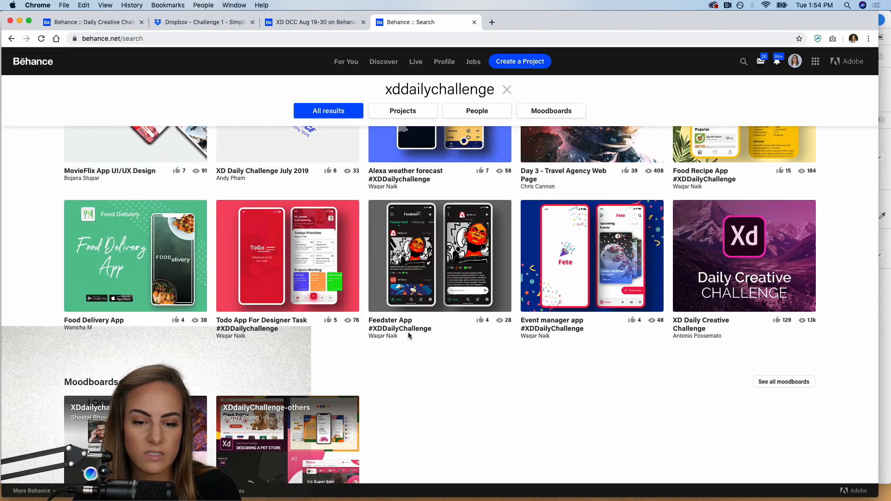